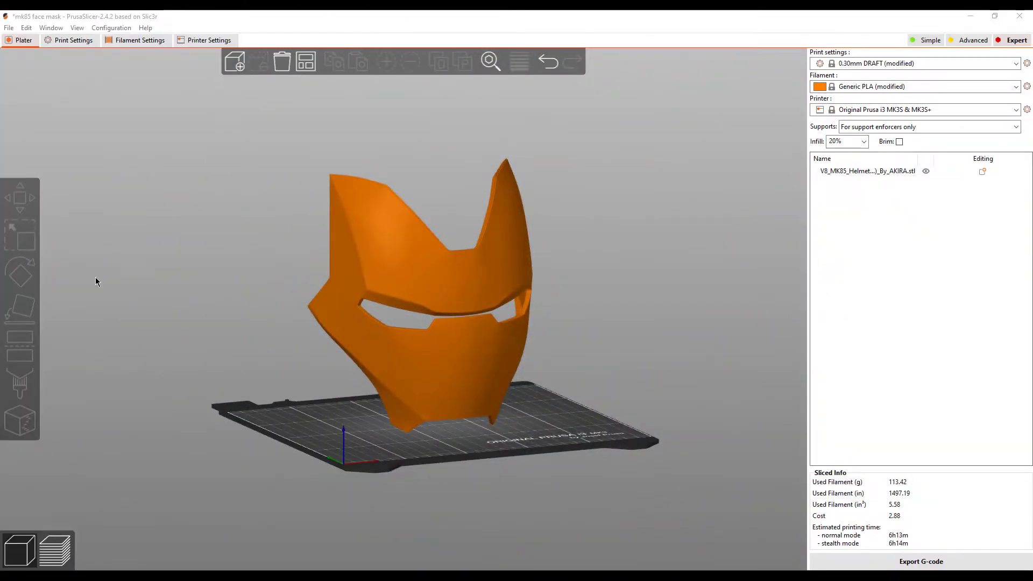
- Orbit, pan and zoom to inspect the face mask from several angles, including its left side
scroll(205, 335, down, 1)
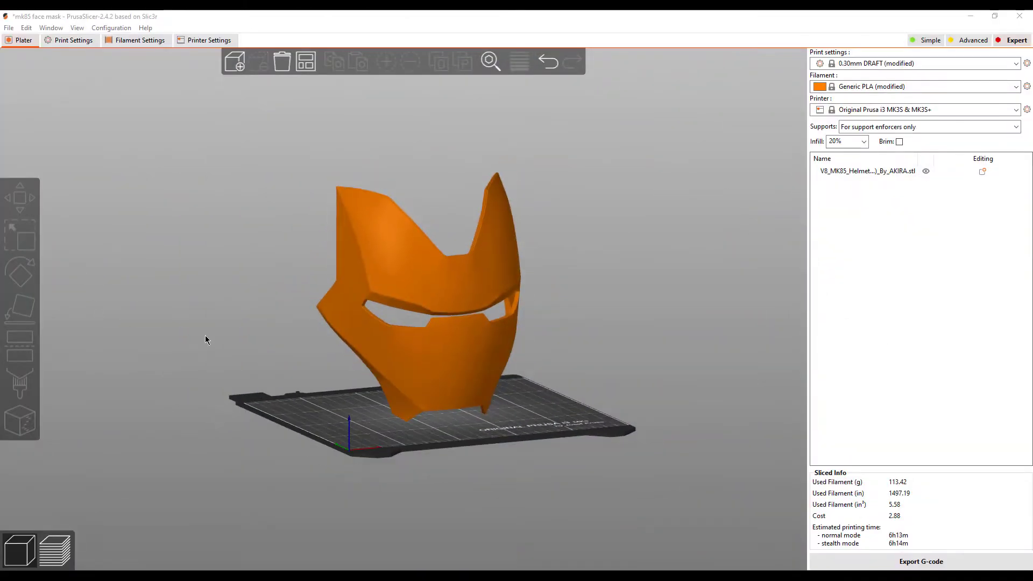
scroll(206, 341, up, 2)
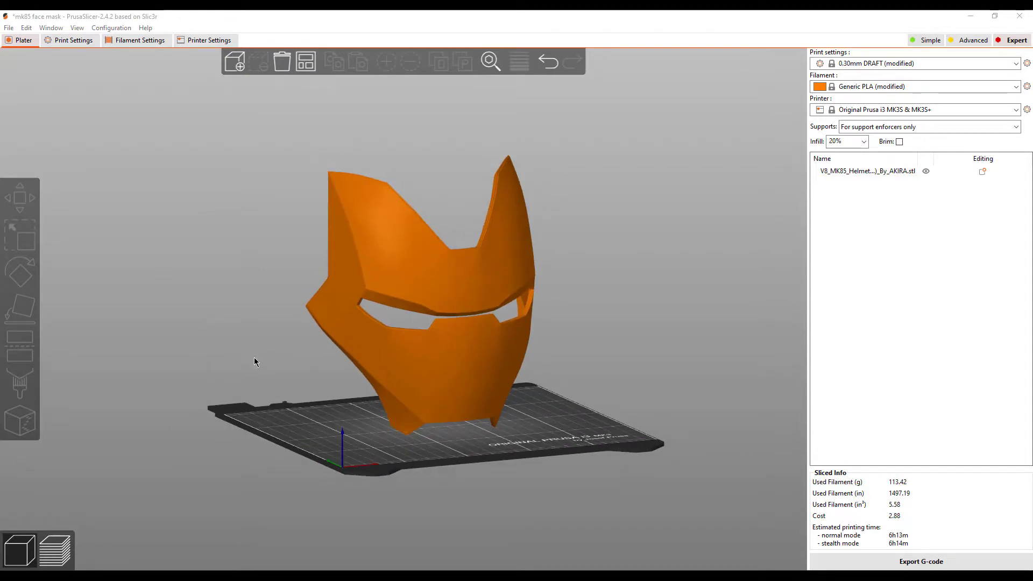
mouse_move(287, 388)
mouse_down()
mouse_move(317, 389)
mouse_move(287, 397)
mouse_up()
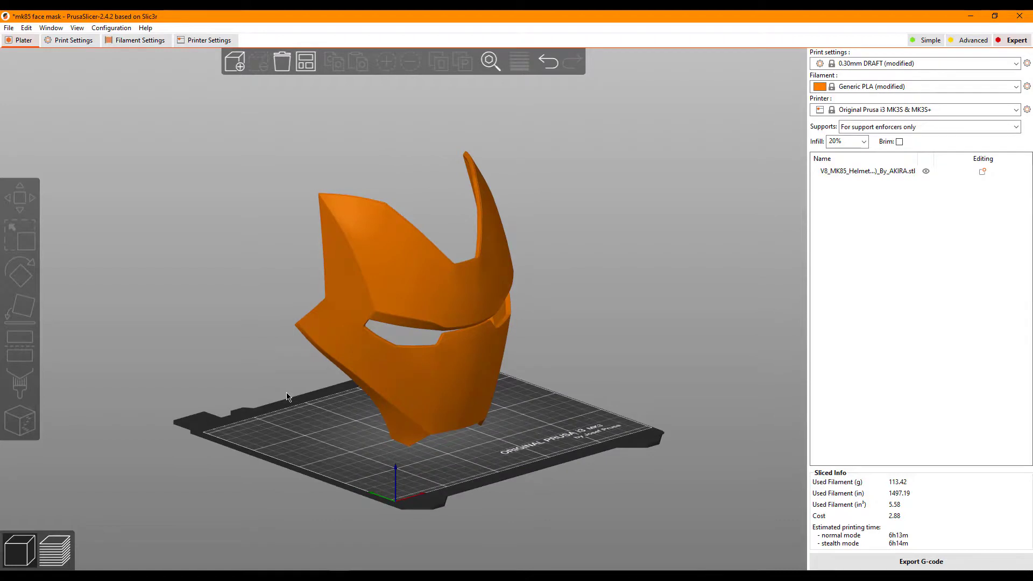
middle_drag(308, 404, 304, 384)
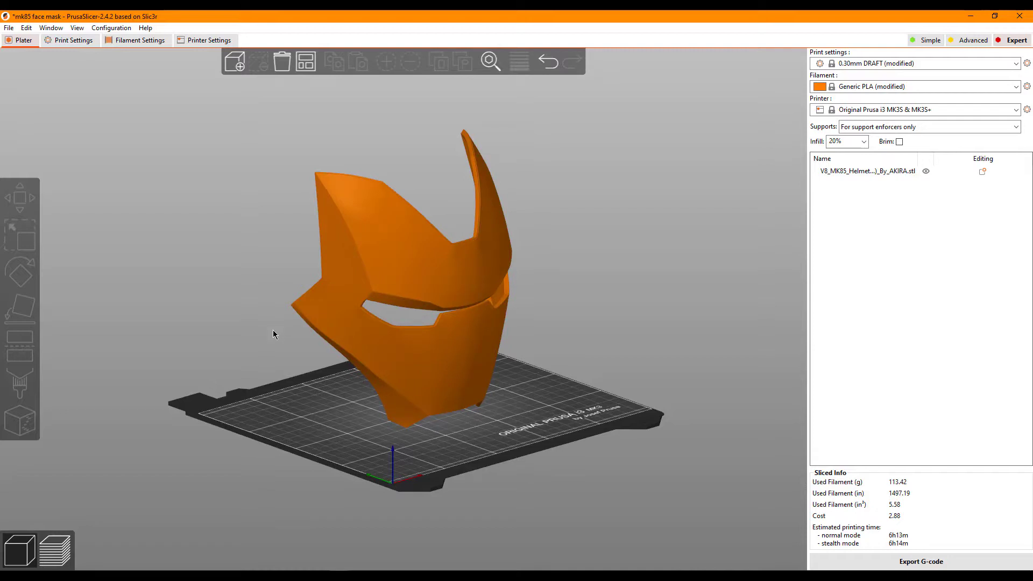
scroll(327, 381, down, 1)
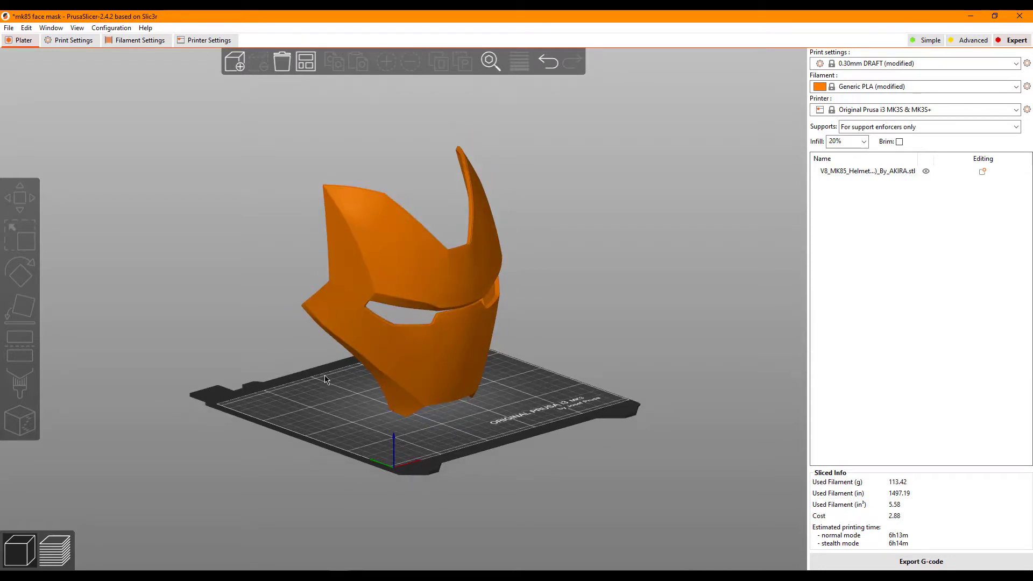
scroll(325, 377, down, 1)
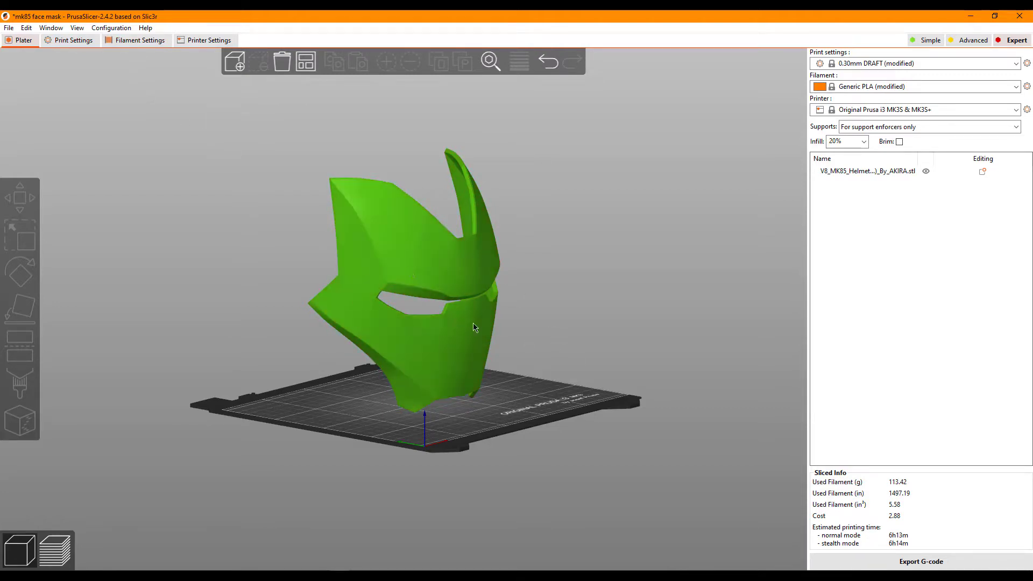
mouse_move(507, 329)
mouse_down()
mouse_move(542, 326)
mouse_move(486, 332)
mouse_move(583, 330)
mouse_move(536, 329)
mouse_move(577, 357)
mouse_move(597, 353)
mouse_move(588, 365)
mouse_up()
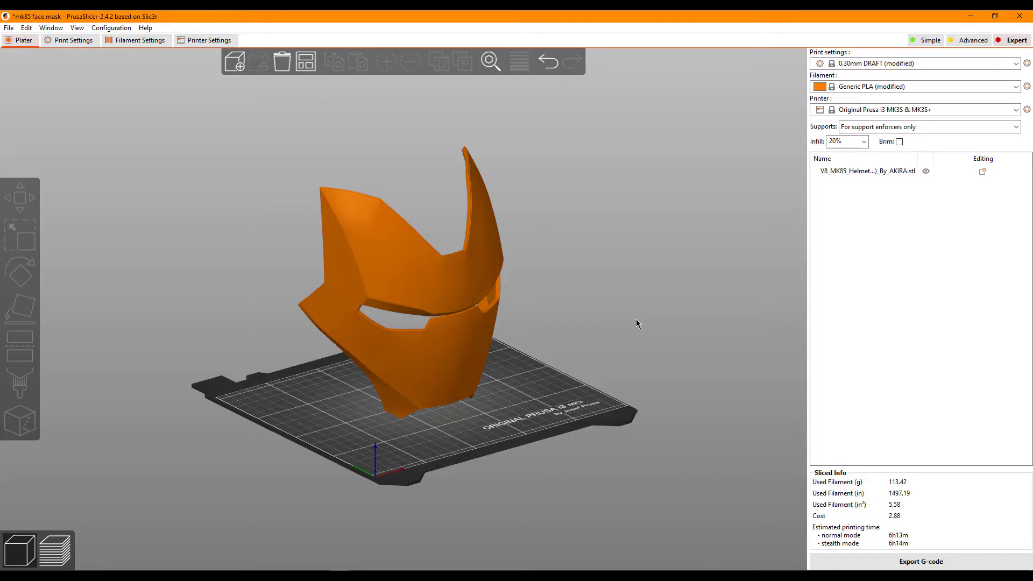
- Enable auto-generated support material with a 65° overhang threshold in Print Settings
click(75, 31)
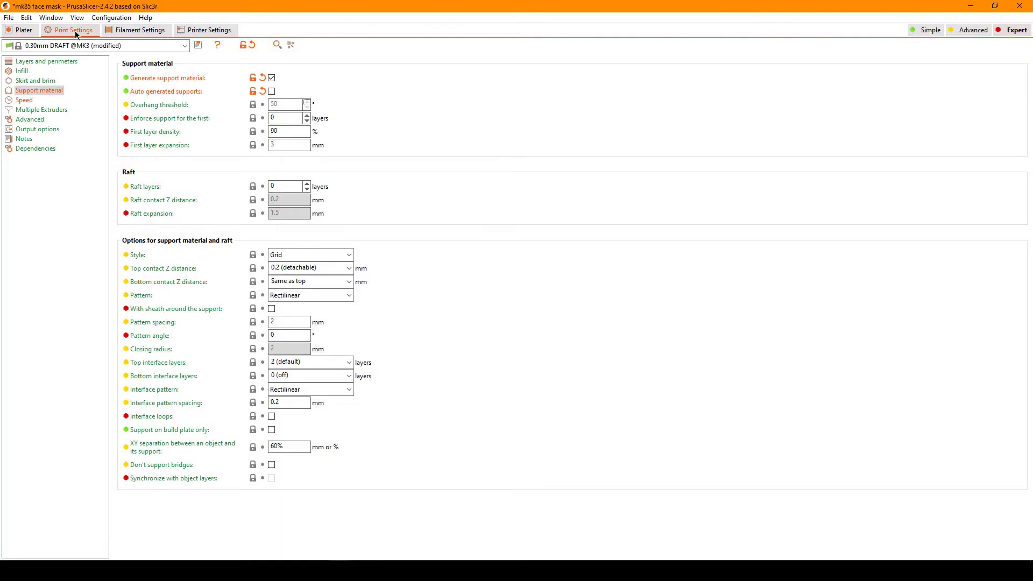
click(40, 89)
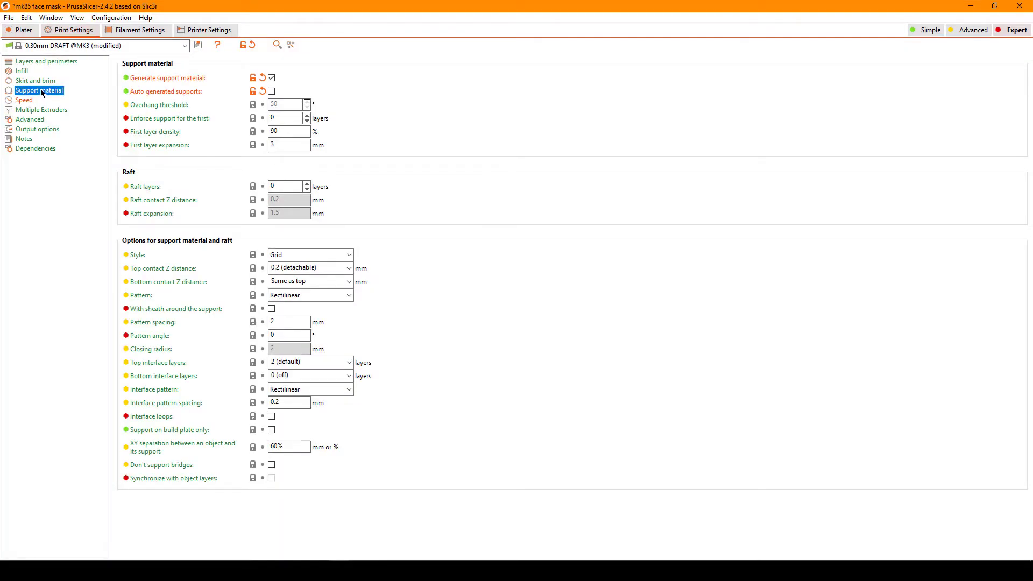
click(271, 91)
click(308, 106)
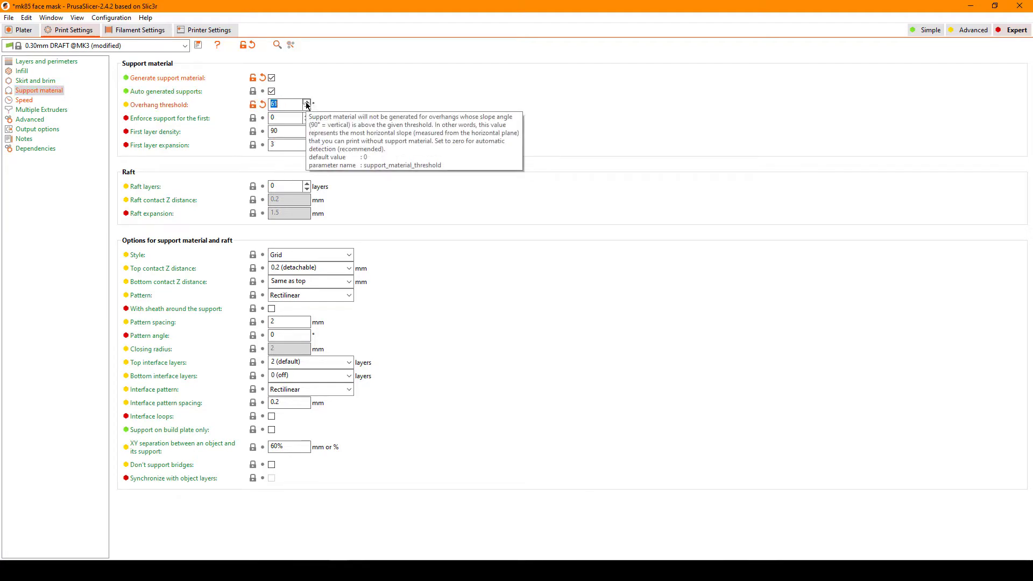
click(306, 101)
click(307, 101)
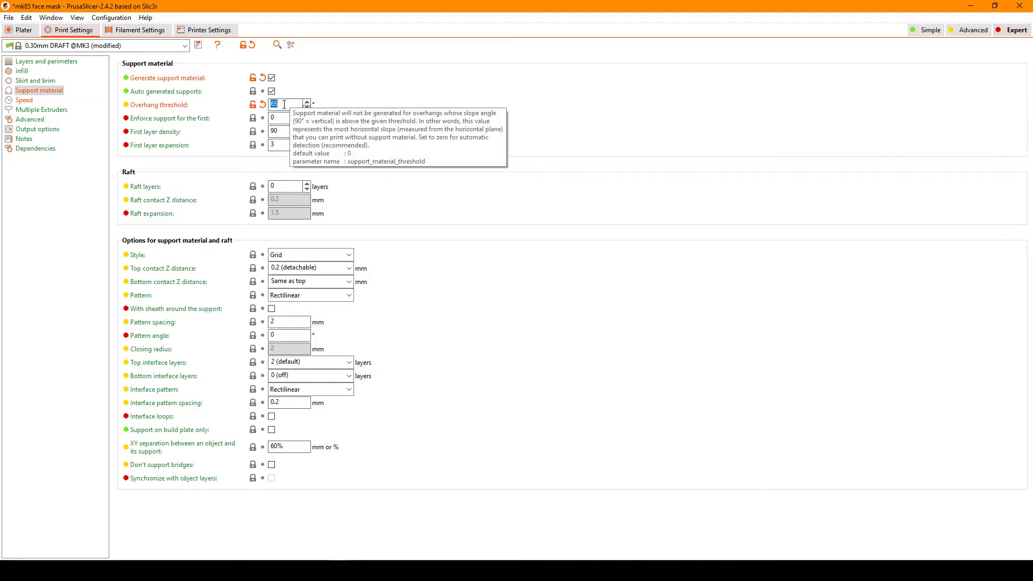
- Slice the mask with the new automatic support settings from a lower frontal view
click(23, 30)
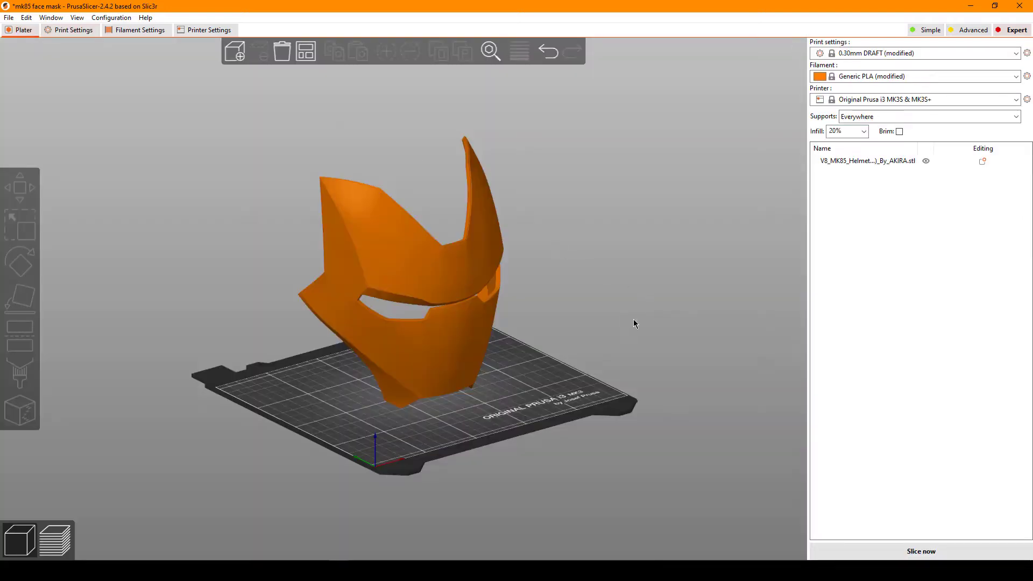
drag(633, 318, 610, 285)
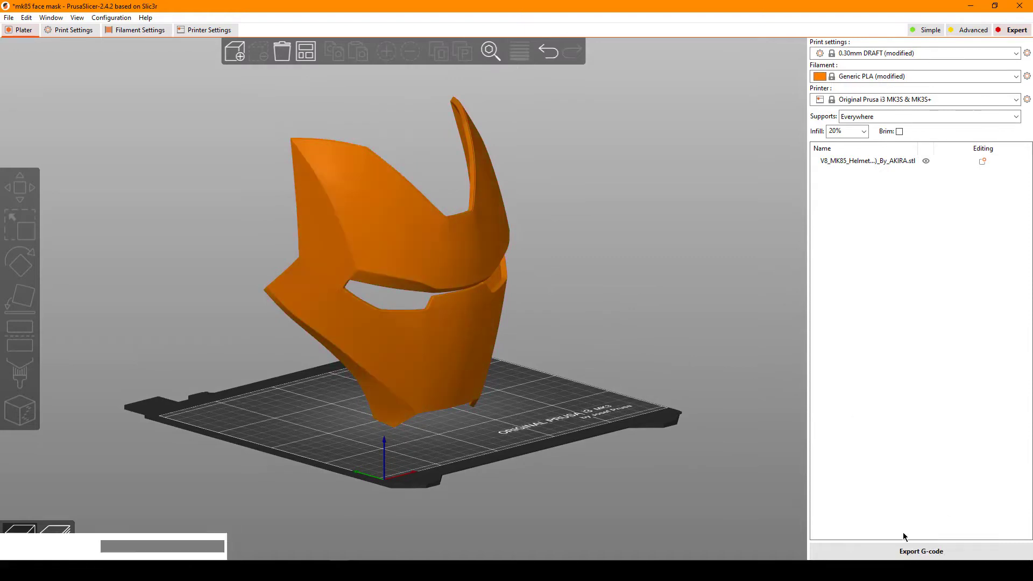
click(918, 548)
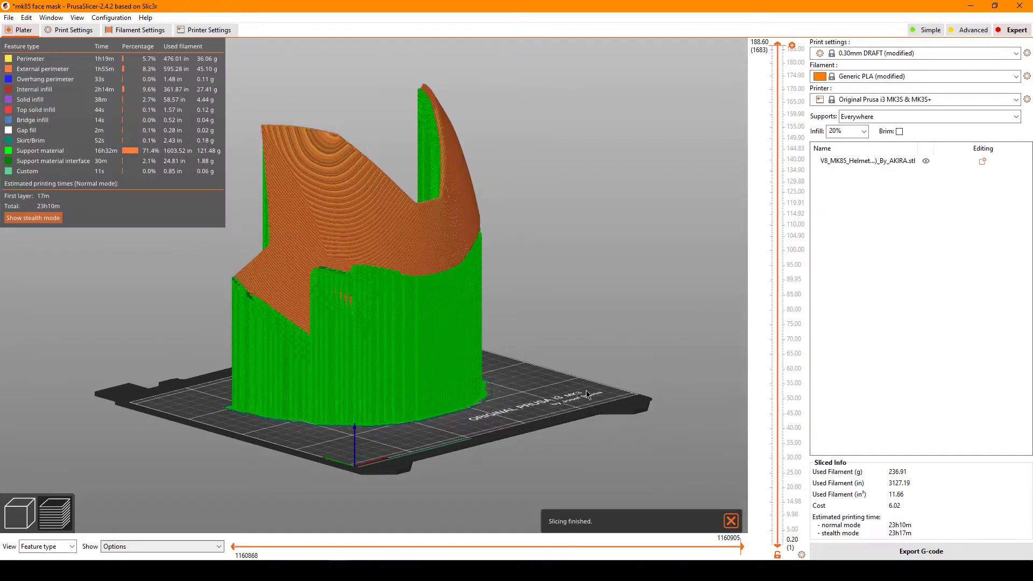
- Orbit the sliced preview to inspect the supports wrapped around the mask (237 g, 23h10m)
mouse_move(586, 392)
mouse_down()
mouse_move(597, 376)
mouse_move(764, 376)
mouse_up()
mouse_move(608, 358)
mouse_down()
mouse_move(637, 366)
mouse_move(543, 340)
mouse_move(576, 360)
mouse_up()
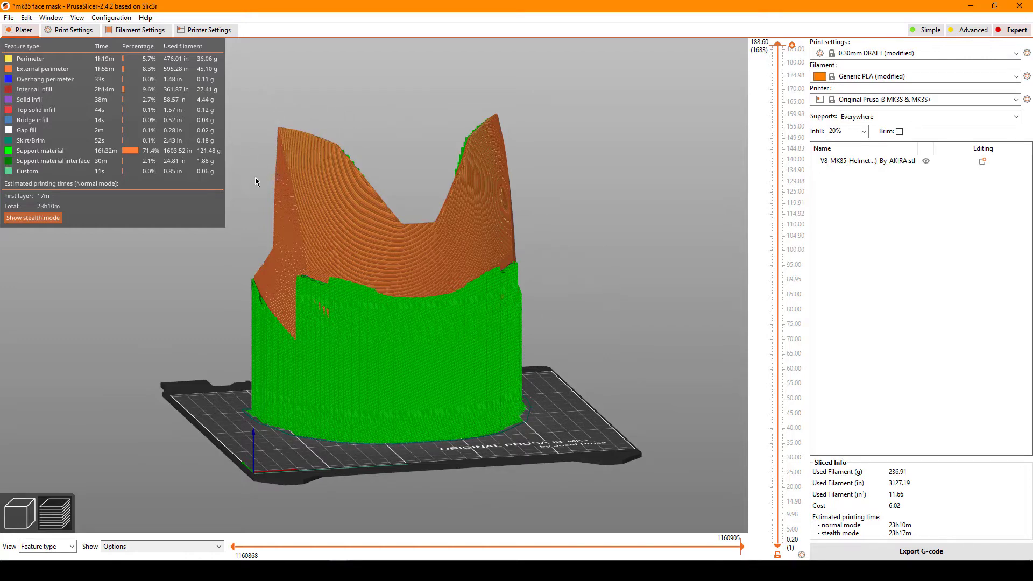
mouse_move(228, 243)
mouse_down()
mouse_move(223, 279)
mouse_move(473, 279)
mouse_move(410, 278)
mouse_up()
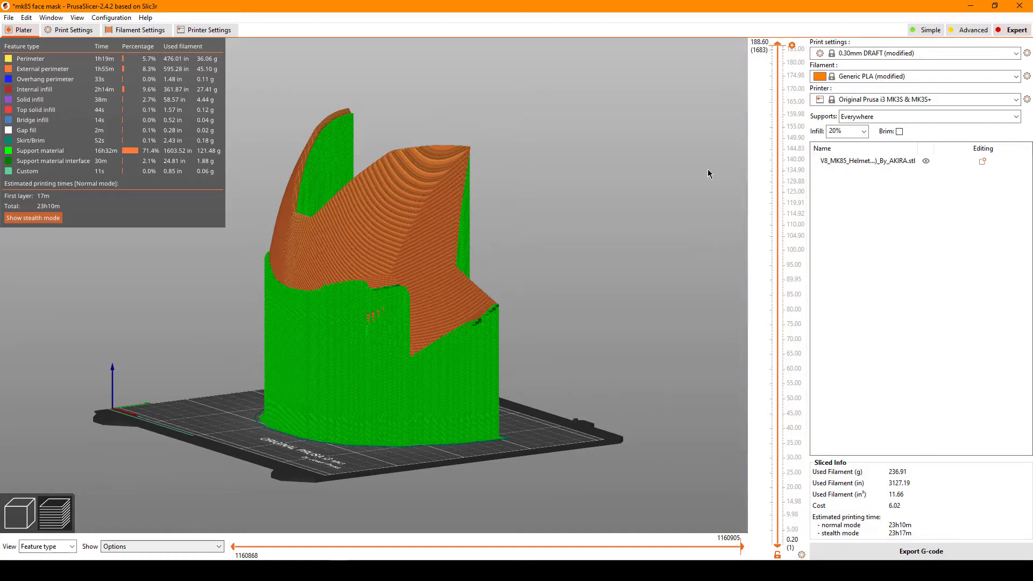
mouse_move(678, 212)
mouse_down()
mouse_move(563, 263)
mouse_move(542, 254)
mouse_move(662, 257)
mouse_move(630, 253)
mouse_move(620, 268)
mouse_move(586, 267)
mouse_move(659, 258)
mouse_up()
mouse_move(672, 218)
mouse_down()
mouse_move(611, 236)
mouse_move(512, 234)
mouse_move(599, 239)
mouse_up()
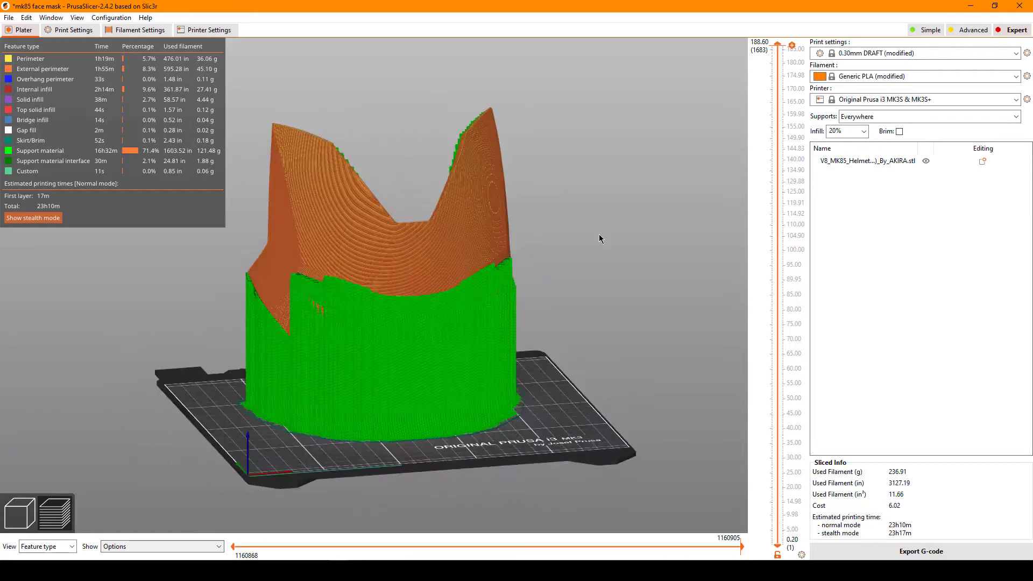
- Turn off auto-generated supports in Print Settings and re-slice the mask
click(141, 30)
click(73, 30)
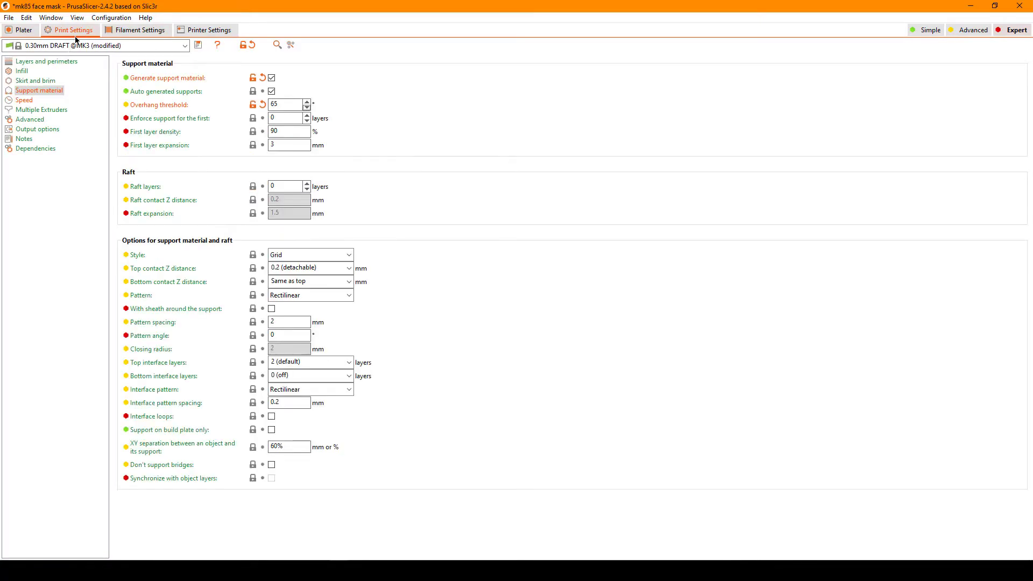
click(49, 90)
click(272, 92)
click(29, 33)
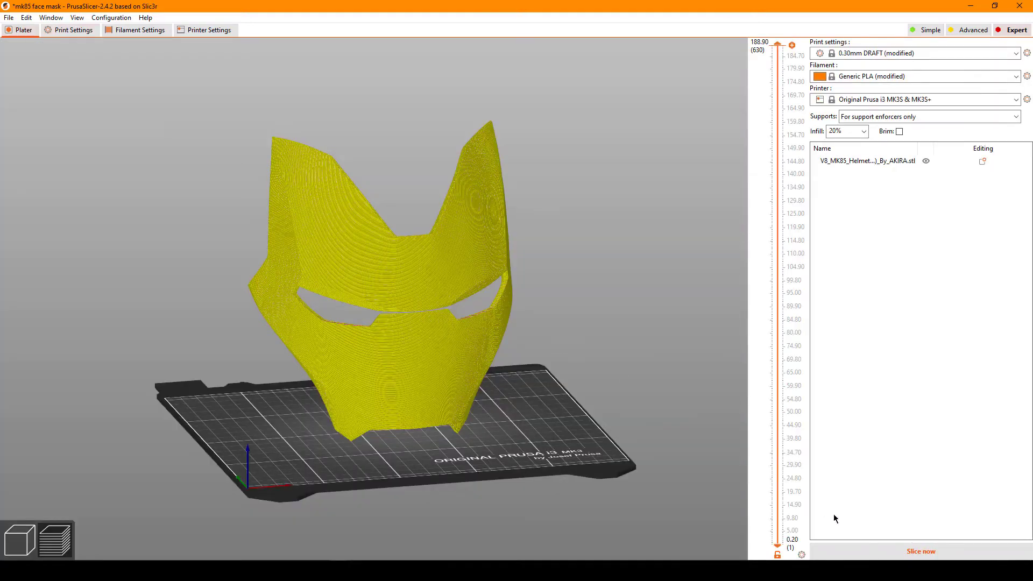
click(873, 550)
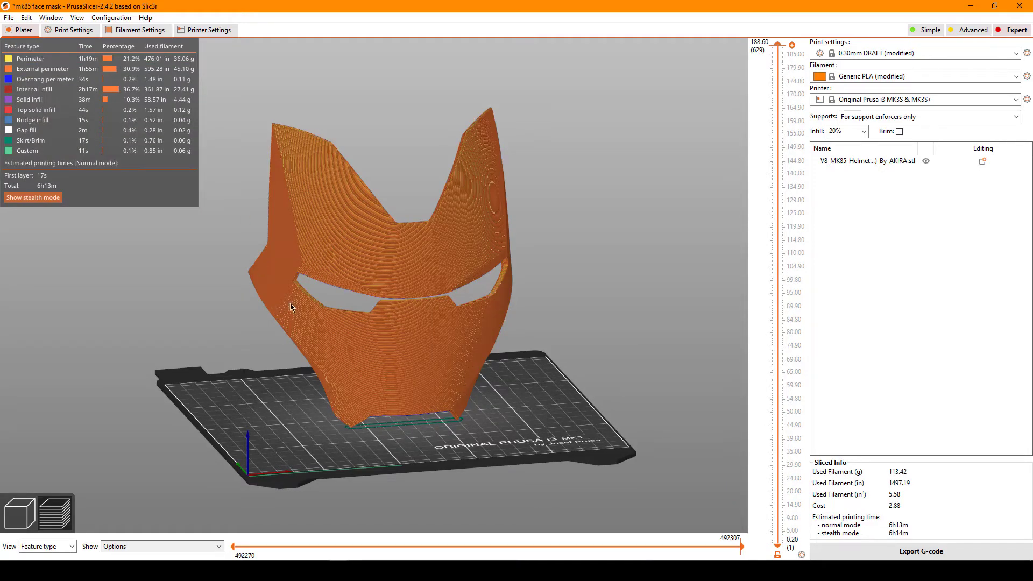
- Orbit and zoom the unsupported preview to check the mask's underside and edges (113 g, 6h13m)
drag(251, 380, 203, 364)
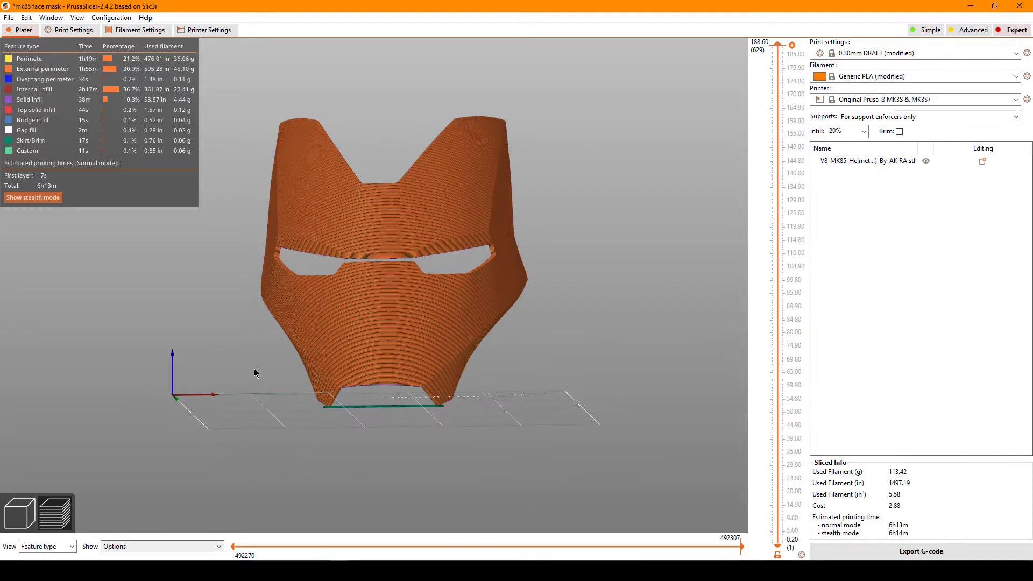
mouse_move(390, 313)
mouse_down()
mouse_move(404, 341)
mouse_move(454, 376)
mouse_move(457, 323)
mouse_move(402, 347)
mouse_move(354, 267)
mouse_up()
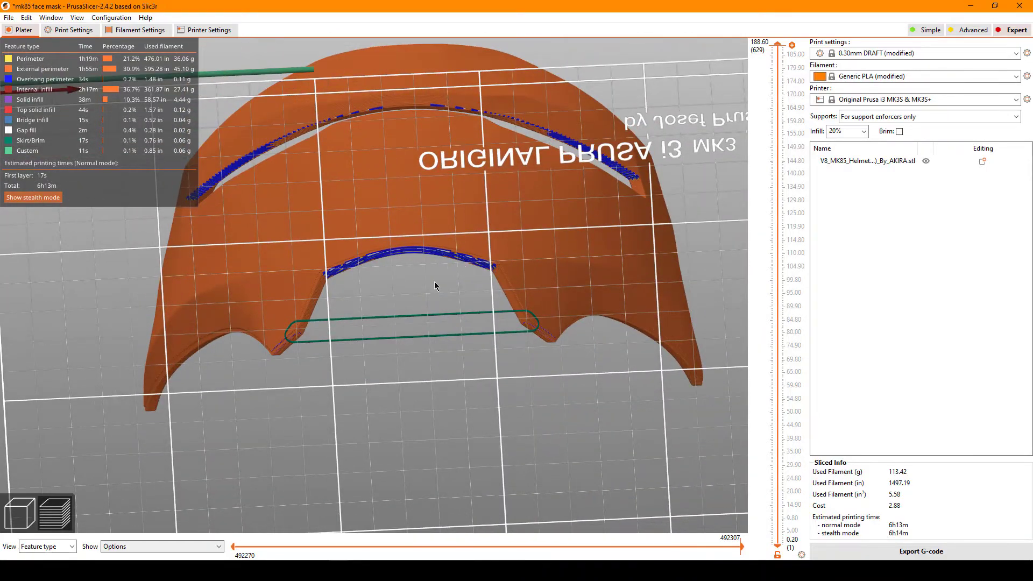
mouse_move(431, 293)
mouse_down()
mouse_move(287, 158)
mouse_move(304, 173)
mouse_up()
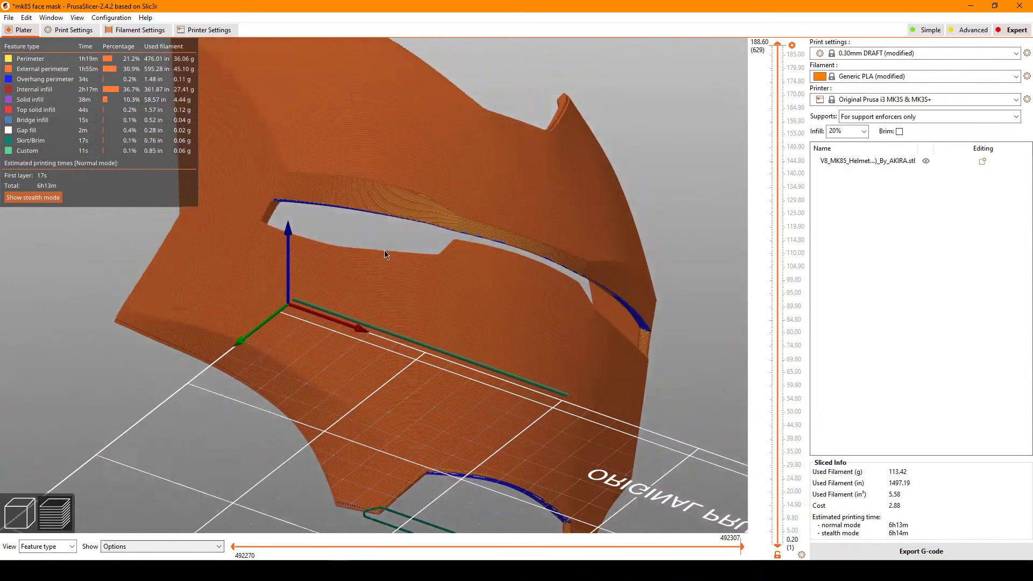
scroll(389, 267, up, 5)
scroll(392, 231, up, 3)
scroll(382, 281, up, 2)
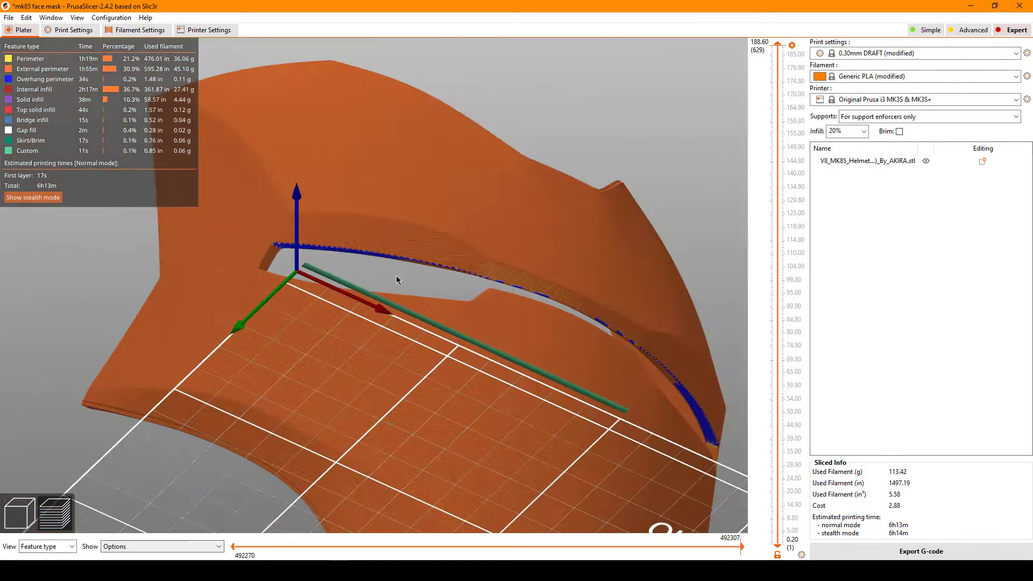
mouse_move(398, 280)
mouse_down()
mouse_move(344, 192)
mouse_move(434, 348)
mouse_move(415, 337)
mouse_move(406, 356)
mouse_up()
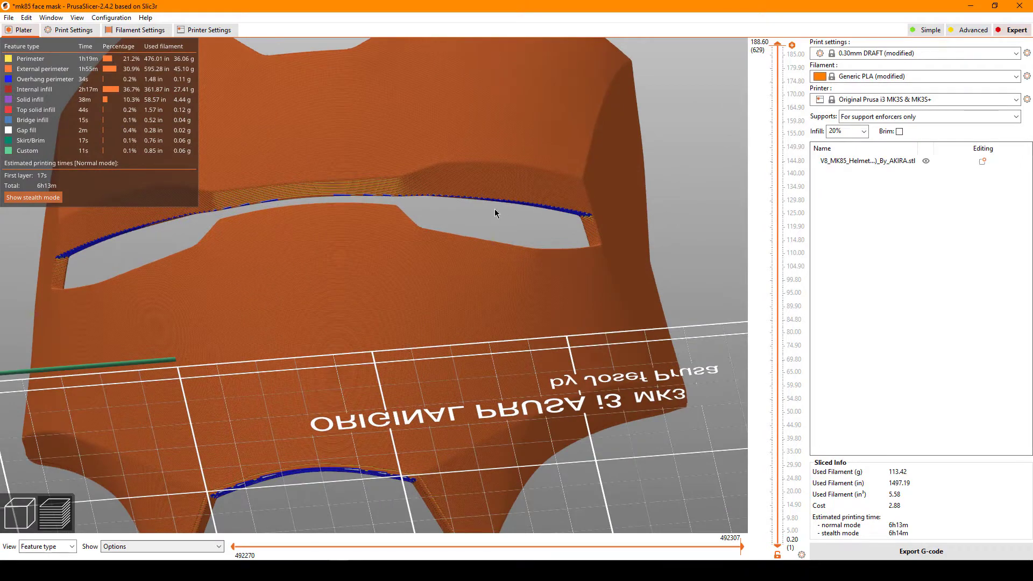
mouse_move(522, 237)
mouse_down()
mouse_move(512, 238)
mouse_move(520, 267)
mouse_move(538, 258)
mouse_up()
scroll(616, 198, down, 5)
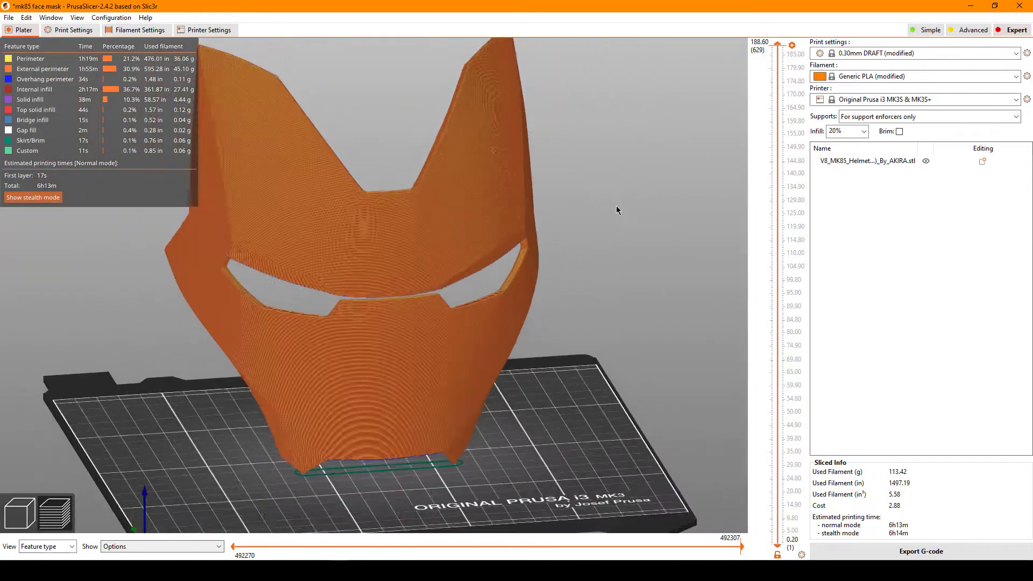
- Hide the top layers so the preview shows only up to 163.40 mm
drag(616, 199, 653, 229)
scroll(653, 229, up, 2)
scroll(653, 224, up, 1)
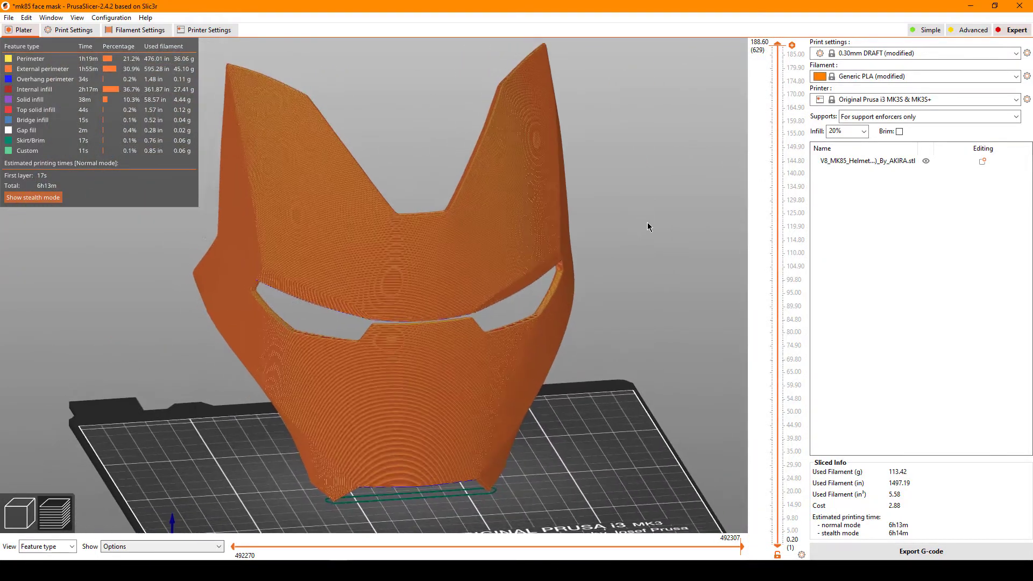
drag(777, 47, 779, 194)
- Check top-down and front views, then lower the layer slider to about 110.30 mm
scroll(663, 254, up, 2)
scroll(664, 257, up, 2)
mouse_move(512, 157)
mouse_down()
mouse_move(541, 170)
mouse_move(531, 181)
mouse_up()
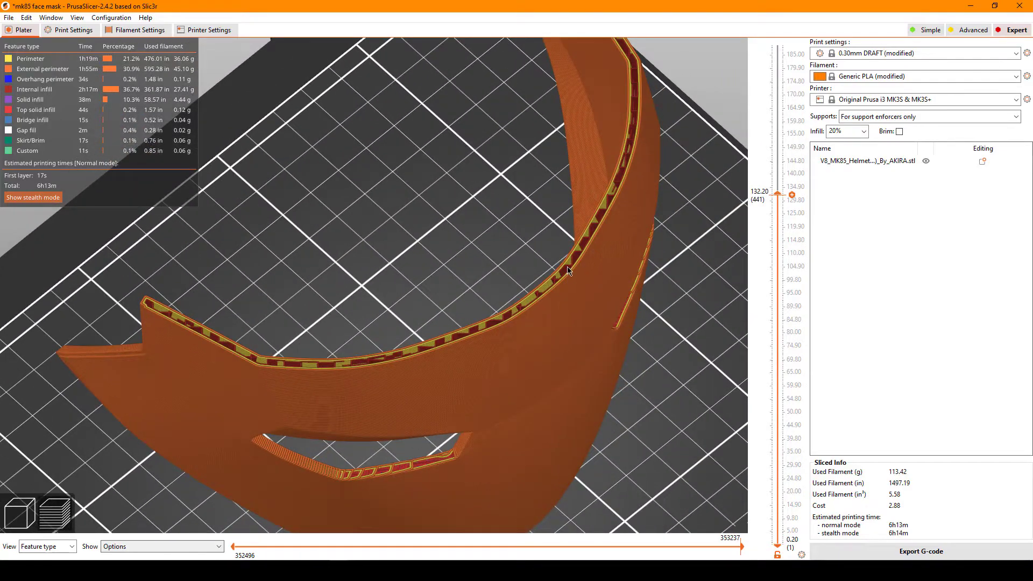
mouse_move(532, 260)
mouse_down()
mouse_move(531, 227)
mouse_move(484, 228)
mouse_move(531, 211)
mouse_up()
scroll(531, 212, down, 1)
drag(778, 194, 777, 544)
scroll(699, 238, down, 3)
scroll(680, 212, down, 2)
scroll(680, 216, down, 2)
- Zoom and pan in close on the first-layer skirt loop around the mask
scroll(612, 272, up, 2)
scroll(599, 276, up, 3)
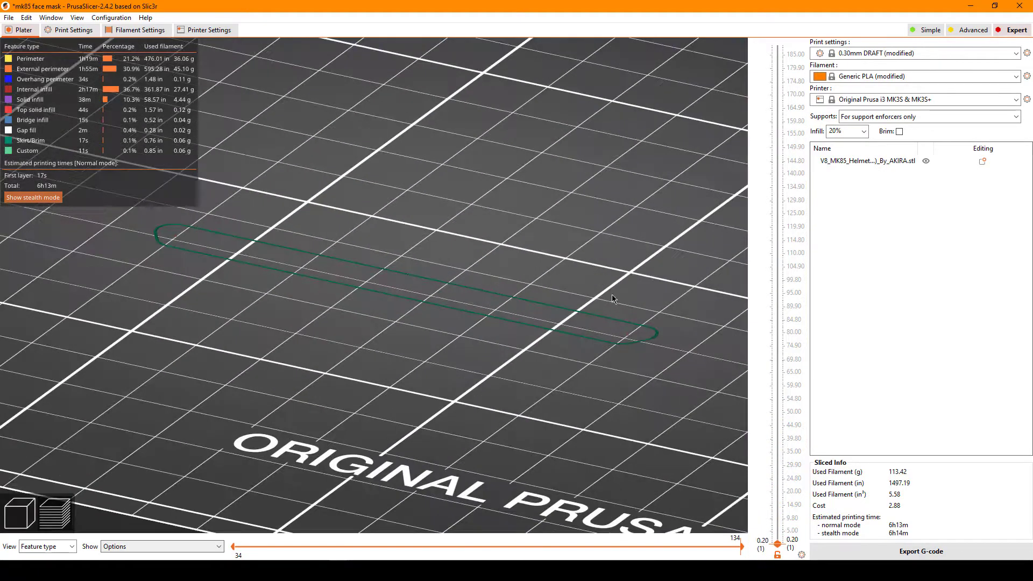
scroll(577, 249, up, 2)
scroll(578, 249, up, 2)
scroll(586, 249, up, 2)
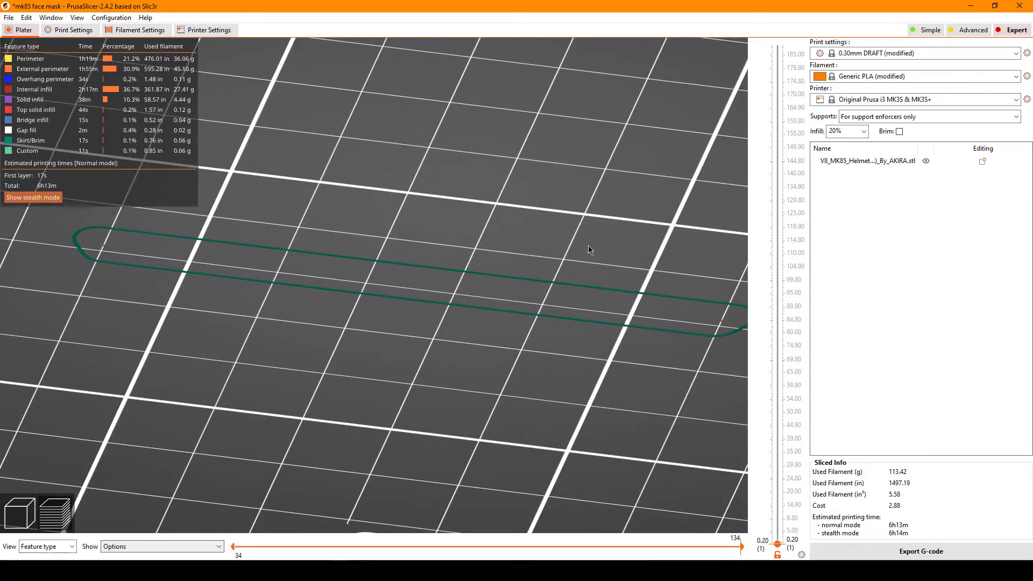
drag(589, 245, 633, 267)
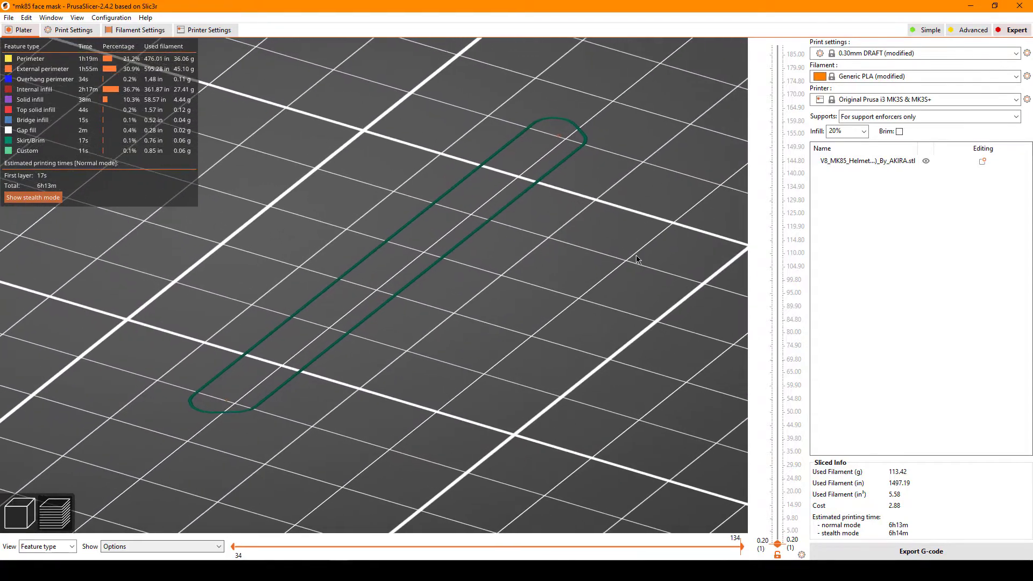
middle_drag(633, 266, 618, 279)
scroll(417, 329, up, 3)
scroll(409, 350, up, 3)
scroll(425, 323, up, 3)
scroll(440, 328, up, 3)
scroll(443, 334, up, 2)
middle_drag(444, 340, 470, 248)
scroll(397, 263, up, 1)
scroll(393, 266, down, 3)
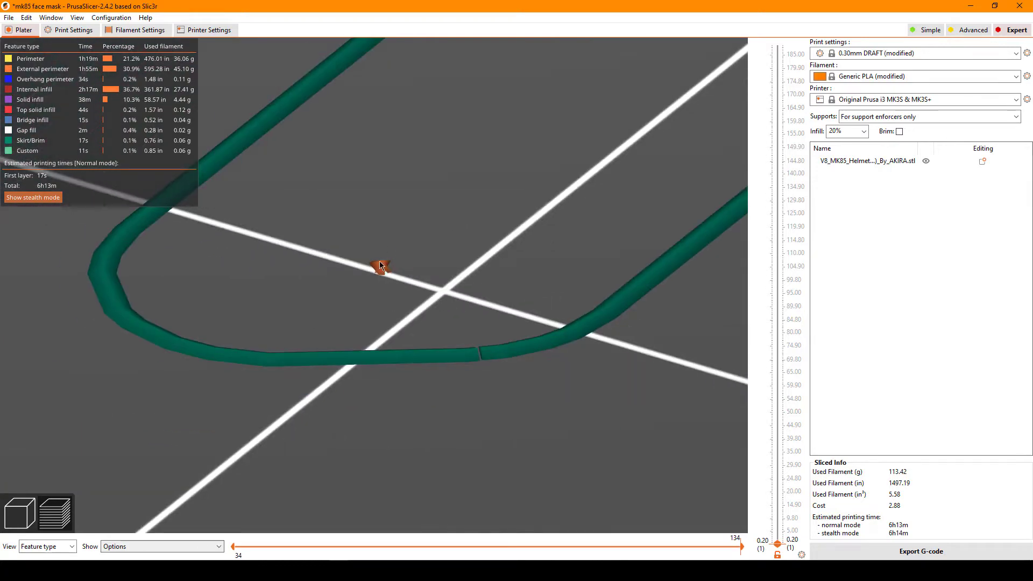
scroll(380, 269, down, 3)
scroll(421, 272, down, 3)
scroll(480, 263, up, 1)
scroll(547, 222, up, 1)
middle_drag(547, 222, 424, 319)
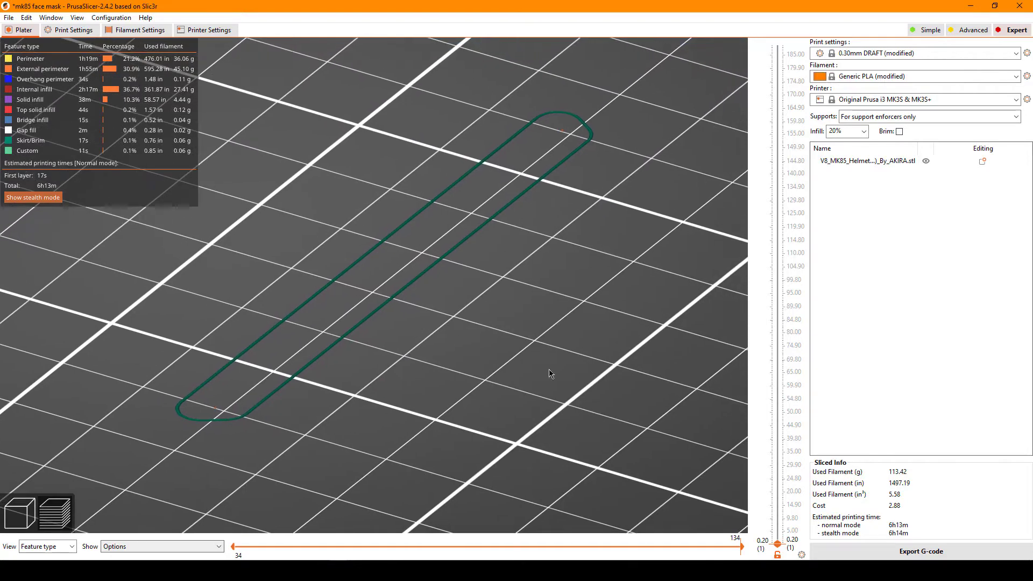
scroll(779, 545, up, 1)
scroll(502, 338, up, 1)
scroll(597, 279, up, 3)
scroll(527, 318, down, 3)
- Step up a few layers to reveal where the two supports start
key(Up)
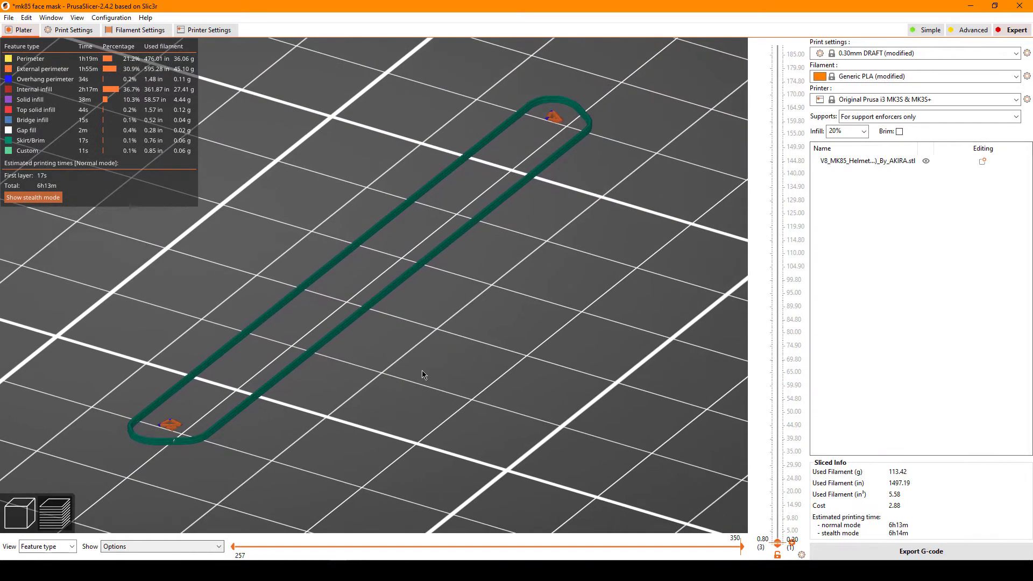
middle_drag(466, 337, 493, 362)
key(Up)
key(Up)
key(Up)
key(Up)
key(Up)
key(Up)
key(Up)
key(Up)
key(Up)
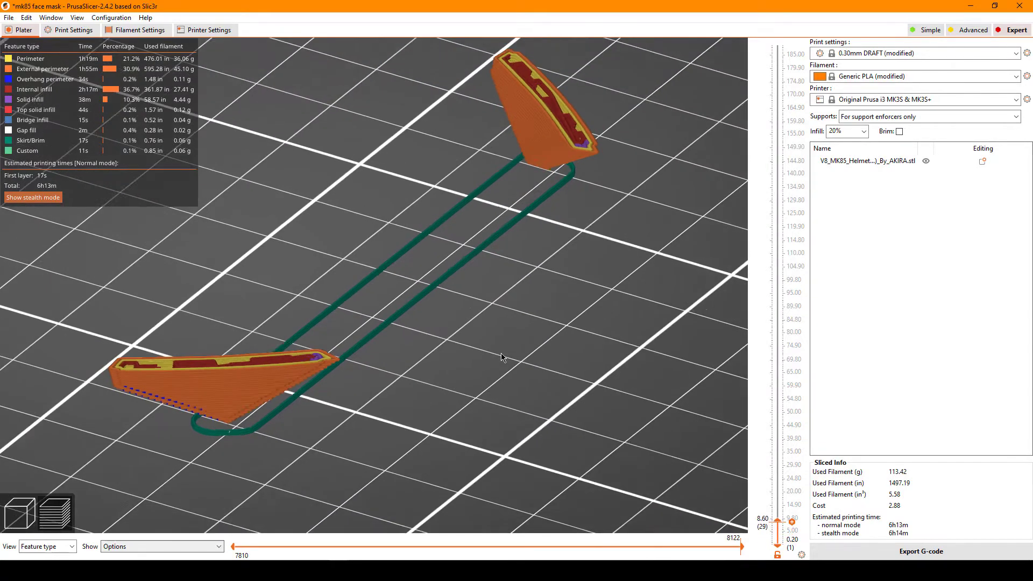
mouse_move(498, 356)
mouse_down()
mouse_move(470, 328)
mouse_move(482, 361)
mouse_up()
key(Up)
mouse_move(778, 524)
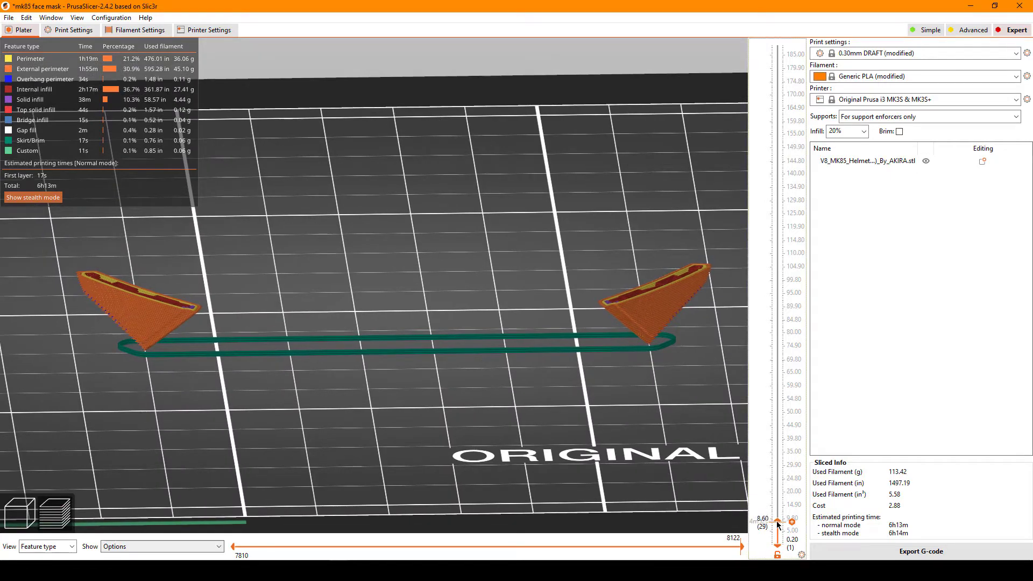
scroll(777, 523, up, 2)
scroll(777, 523, up, 2)
scroll(777, 523, up, 2)
scroll(777, 523, up, 3)
scroll(778, 523, up, 8)
scroll(777, 523, down, 2)
scroll(777, 522, down, 12)
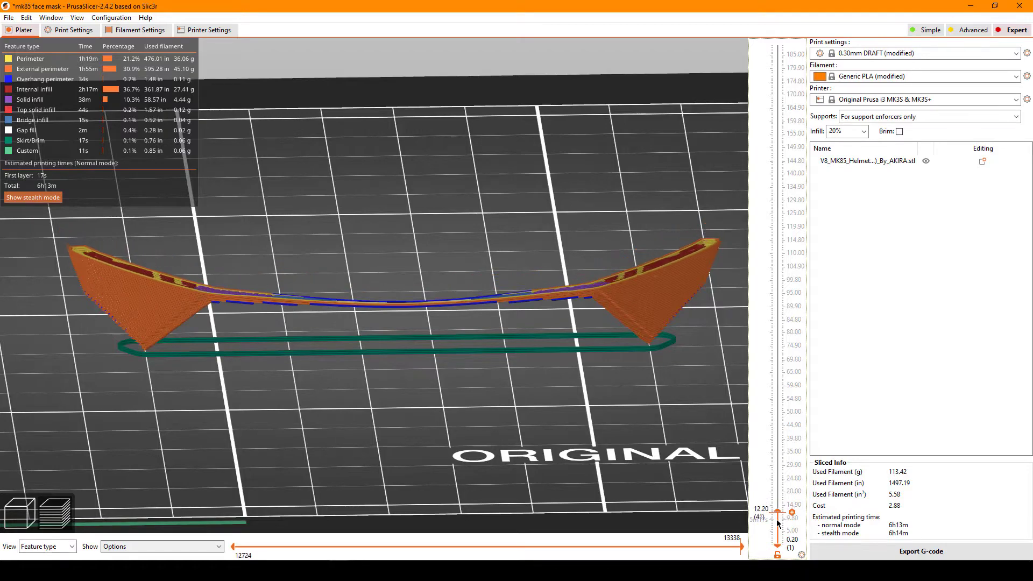
scroll(778, 520, down, 7)
scroll(776, 516, down, 20)
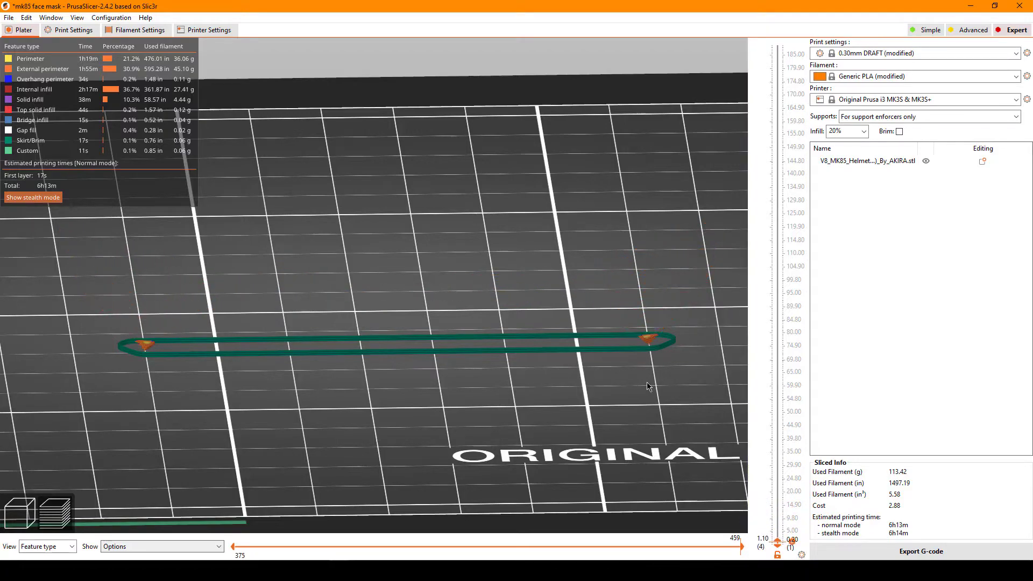
scroll(644, 385, up, 1)
scroll(645, 385, up, 1)
- Compare the first layer with layer 3 at 0.80 mm from a diagonal angle
mouse_move(398, 347)
mouse_down()
mouse_move(547, 296)
mouse_move(512, 317)
mouse_up()
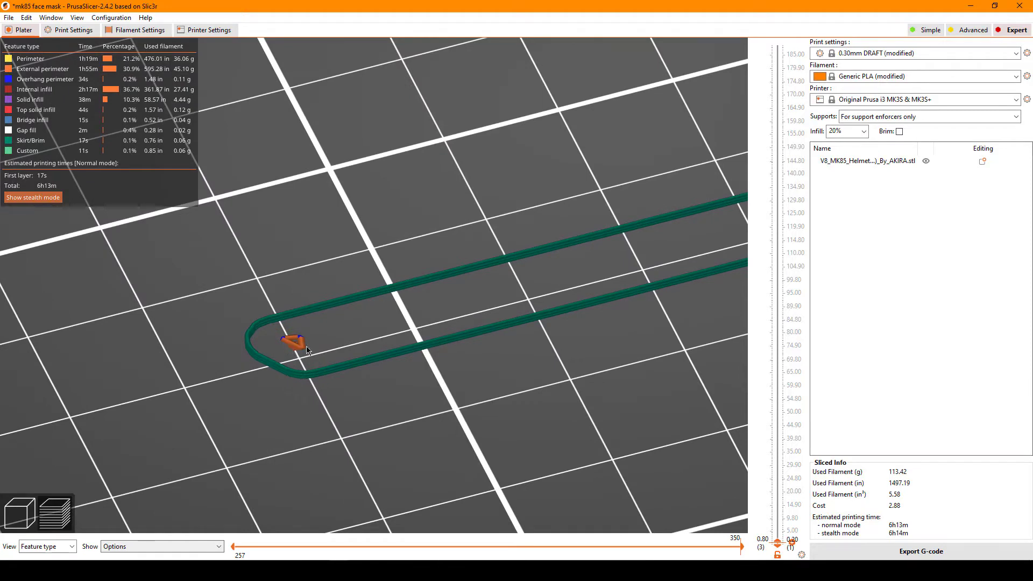
key(Down)
key(Down)
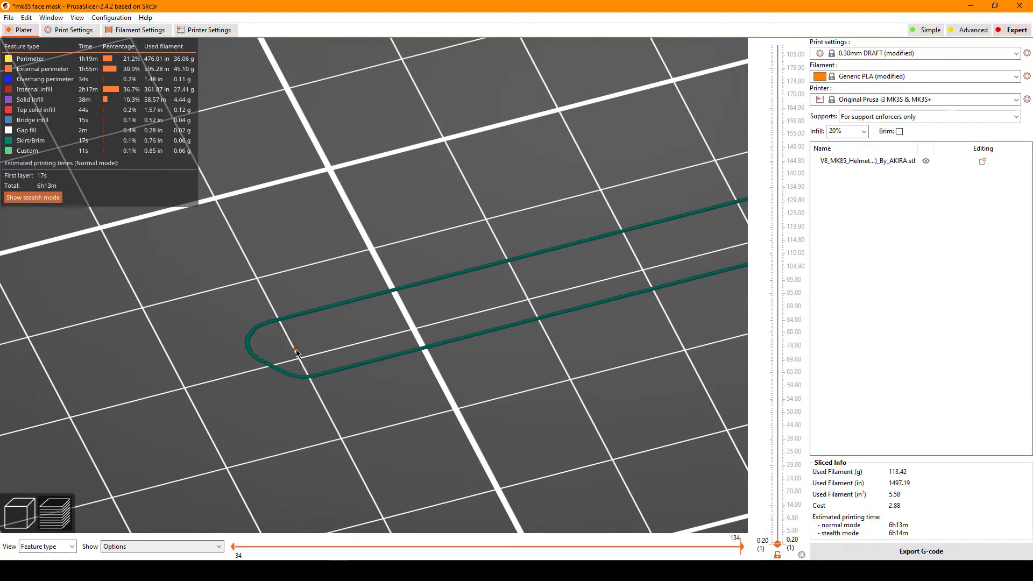
key(Up)
key(Up)
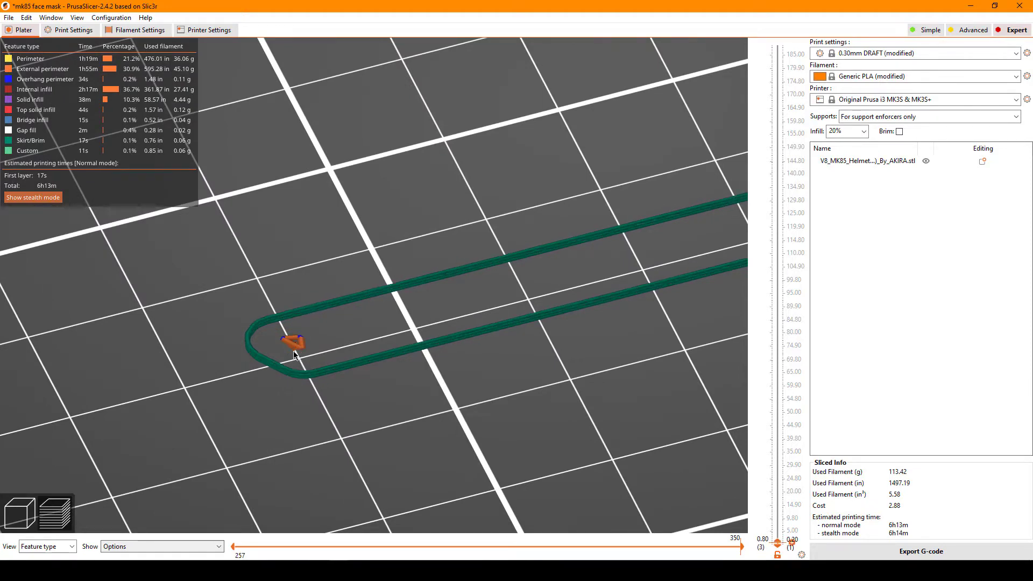
- Switch to a top-down view and step down to the layer where the bridge begins
scroll(323, 347, down, 3)
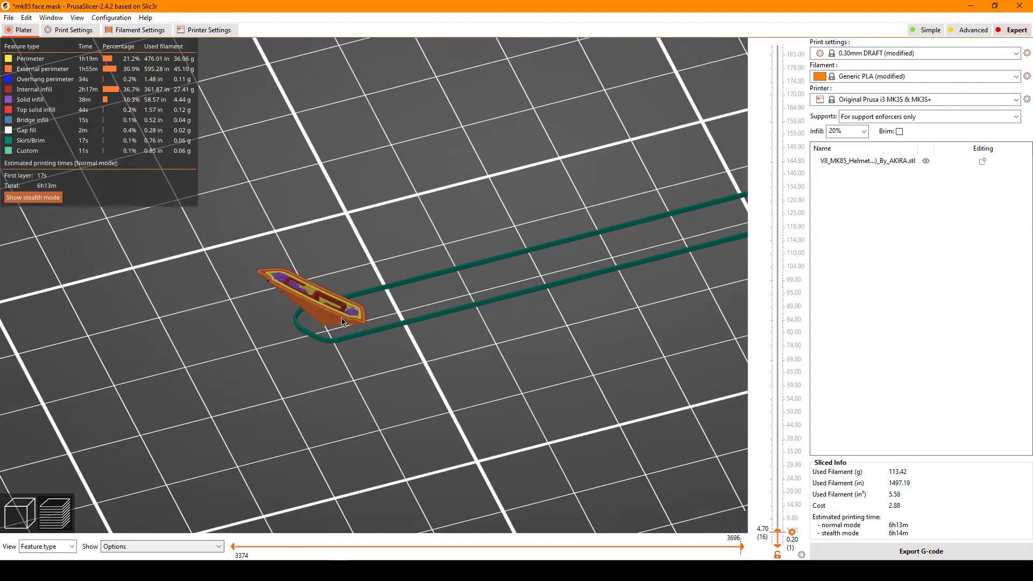
key(1)
key(z)
key(Up)
key(Up)
key(Up)
key(Up)
key(Up)
key(Up)
key(Up)
key(Up)
key(Up)
key(Up)
key(Up)
key(Up)
key(Up)
key(Up)
key(Up)
key(Up)
key(Up)
key(Down)
key(Down)
key(Down)
drag(424, 315, 425, 295)
scroll(424, 286, up, 5)
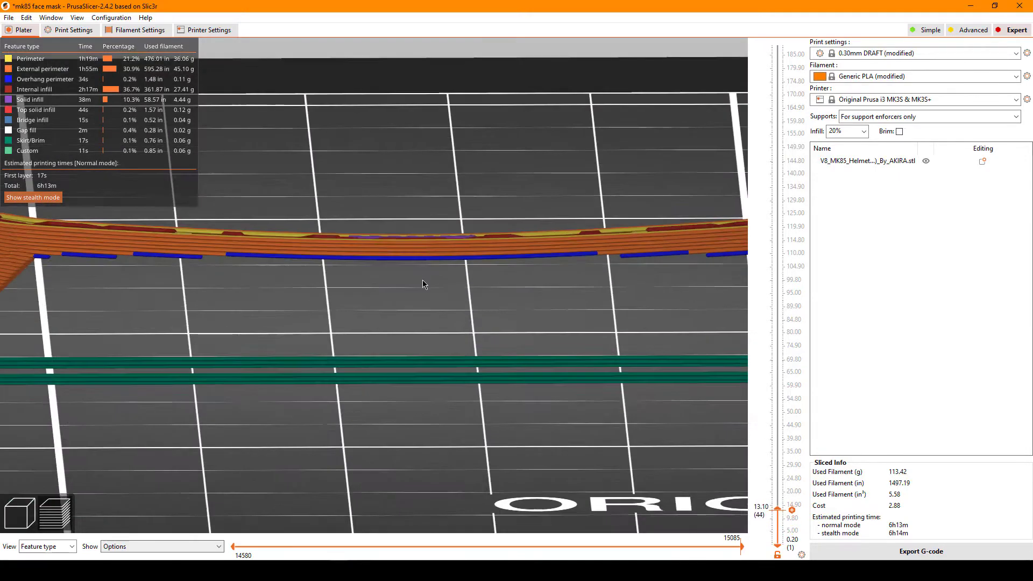
key(Down)
key(Down)
key(Down)
scroll(398, 277, down, 2)
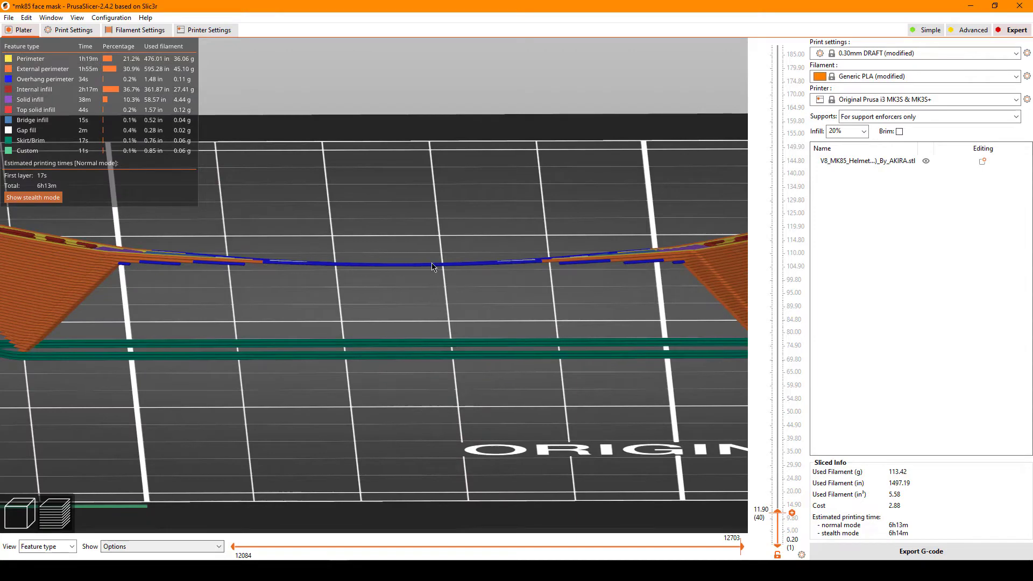
key(Down)
- Step up layers to extend the bridge lines toward layer 64 at 19.10 mm
scroll(656, 263, down, 2)
scroll(177, 288, down, 1)
scroll(396, 308, up, 3)
scroll(380, 309, down, 1)
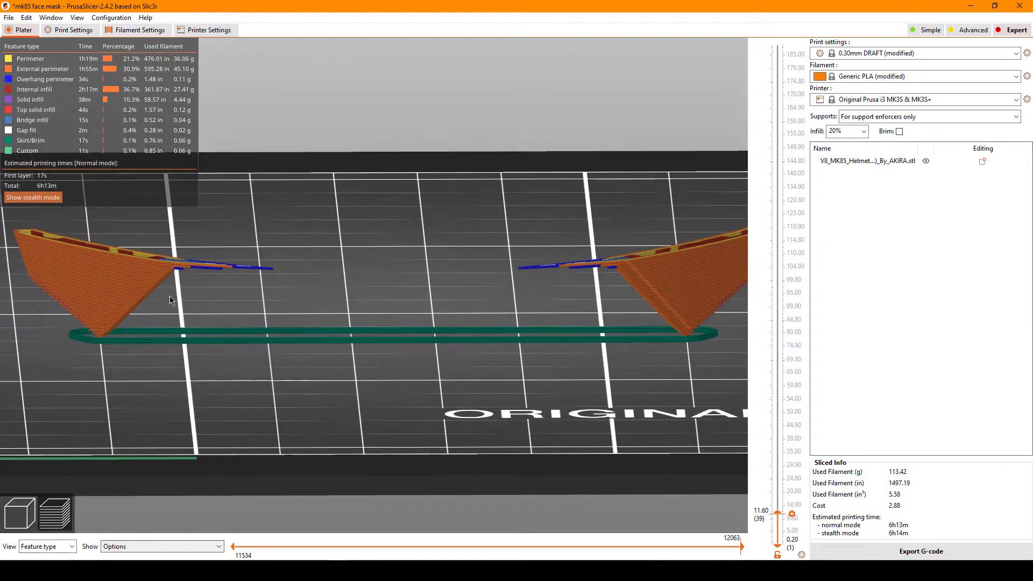
scroll(289, 282, down, 1)
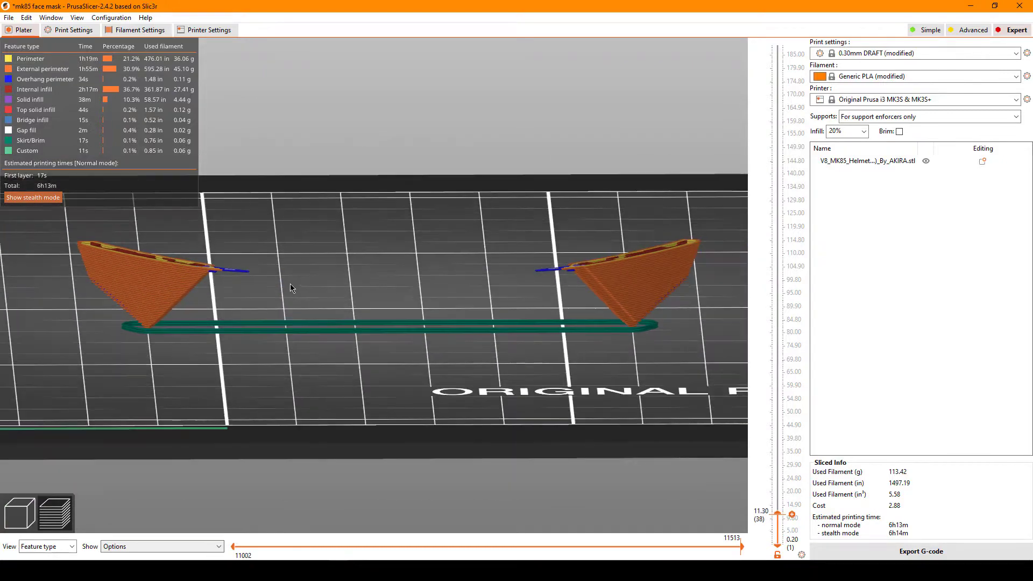
key(Up)
key(Up)
scroll(310, 292, down, 1)
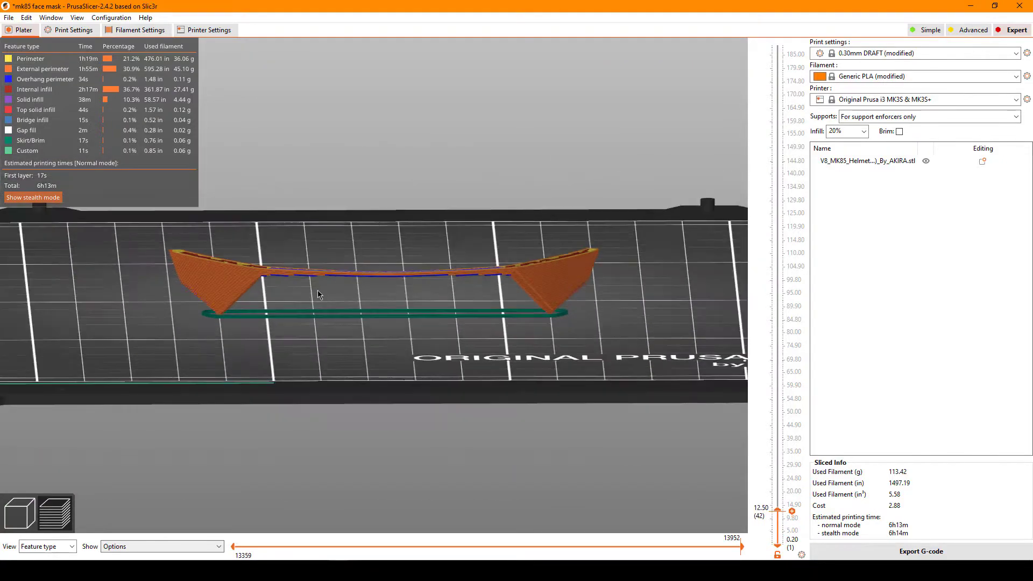
key(Up)
key(Up)
key(Up)
- Orbit to a front view of the mask and zoom out to the whole bed
mouse_move(334, 292)
mouse_down()
mouse_move(455, 343)
mouse_move(414, 330)
mouse_move(198, 332)
mouse_up()
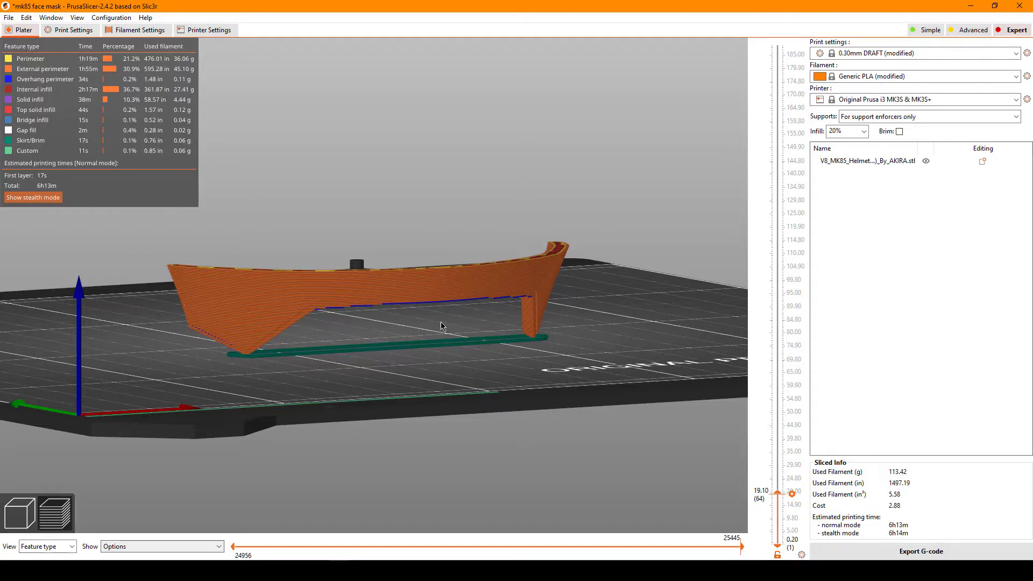
drag(442, 327, 392, 325)
mouse_move(340, 355)
mouse_down()
mouse_move(415, 361)
mouse_move(431, 341)
mouse_move(414, 340)
mouse_up()
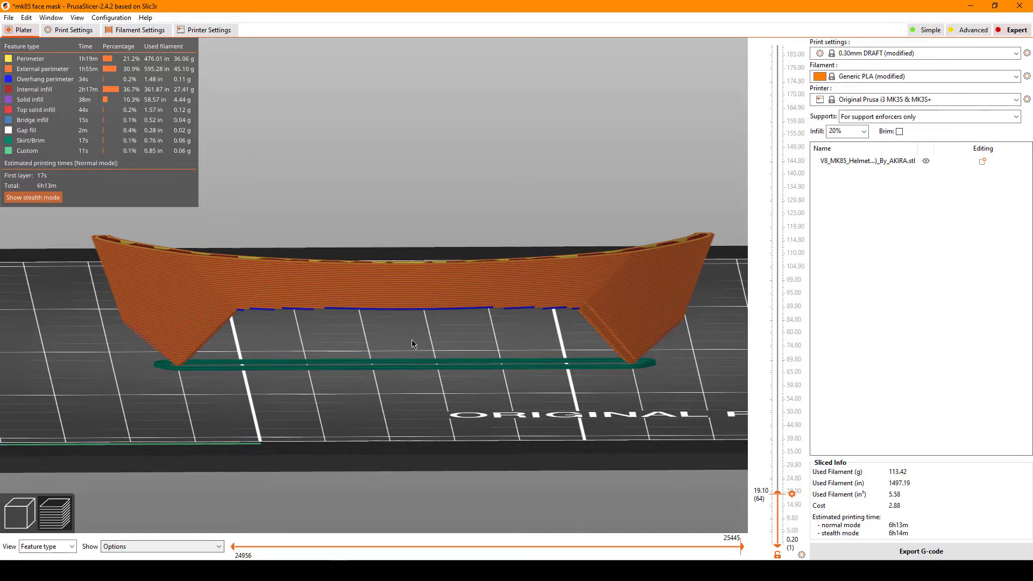
scroll(413, 342, down, 3)
scroll(413, 342, down, 3)
- Raise the layer preview to 71.90 mm and zoom in on the mask
scroll(557, 301, down, 3)
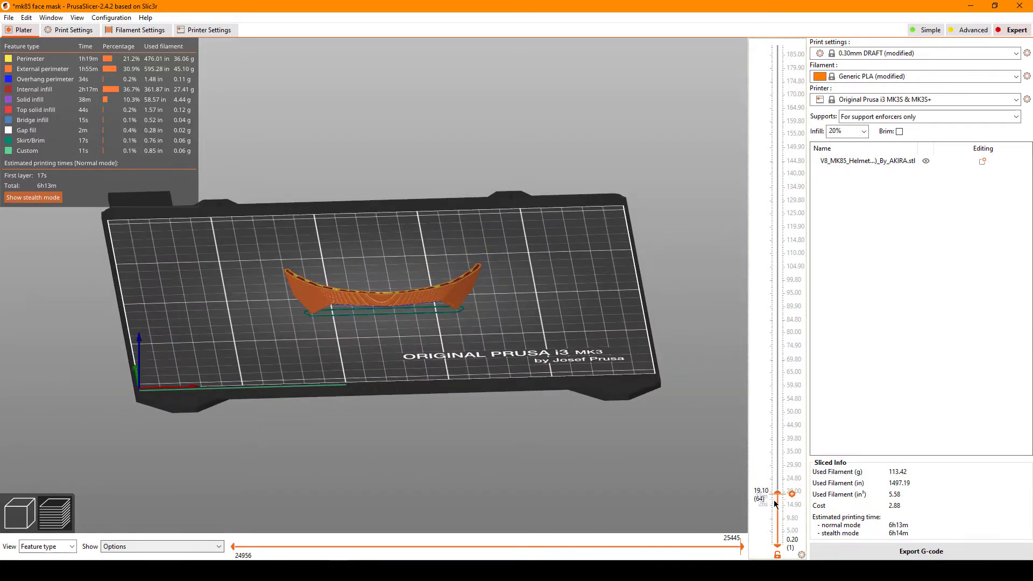
drag(792, 493, 792, 297)
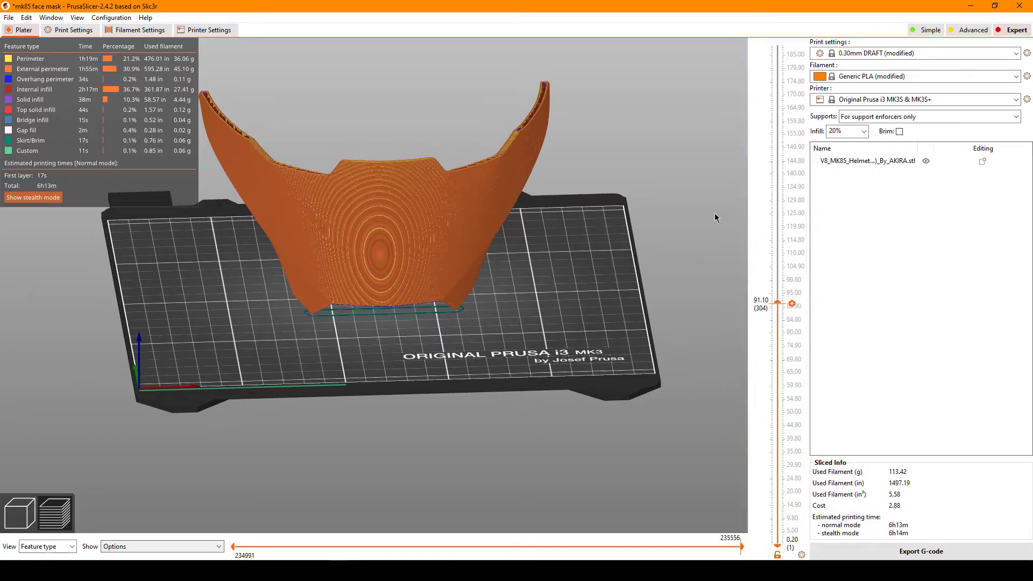
scroll(451, 244, up, 3)
scroll(451, 243, up, 2)
scroll(460, 218, up, 2)
scroll(438, 295, up, 2)
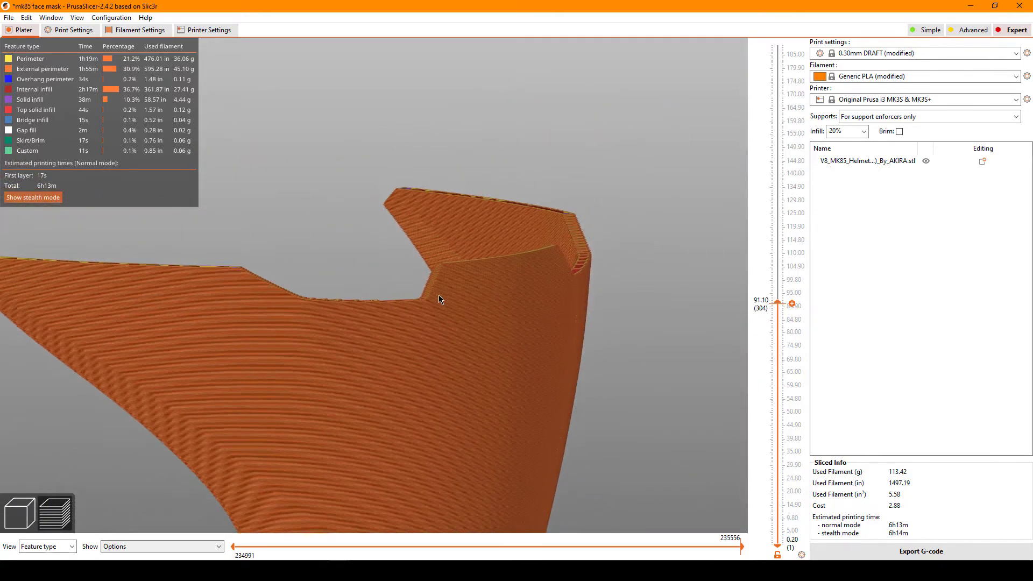
scroll(439, 299, down, 1)
scroll(779, 307, up, 1)
scroll(383, 235, up, 2)
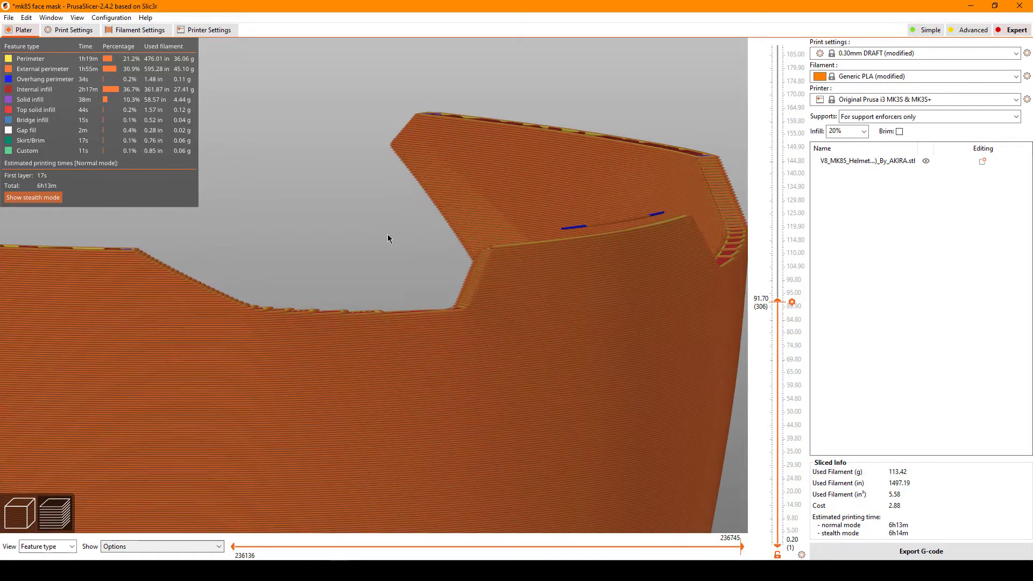
scroll(357, 234, up, 2)
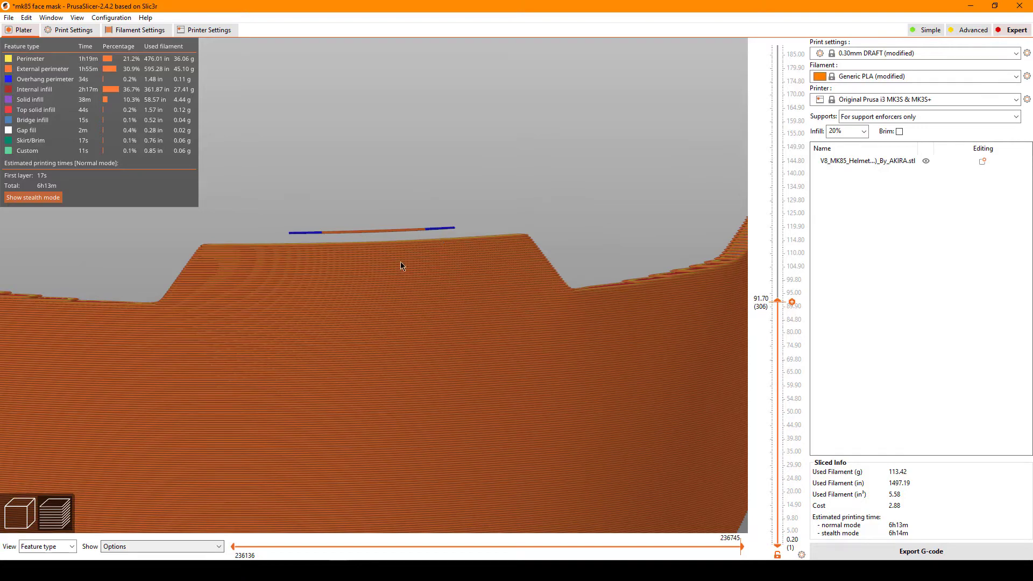
scroll(375, 263, down, 2)
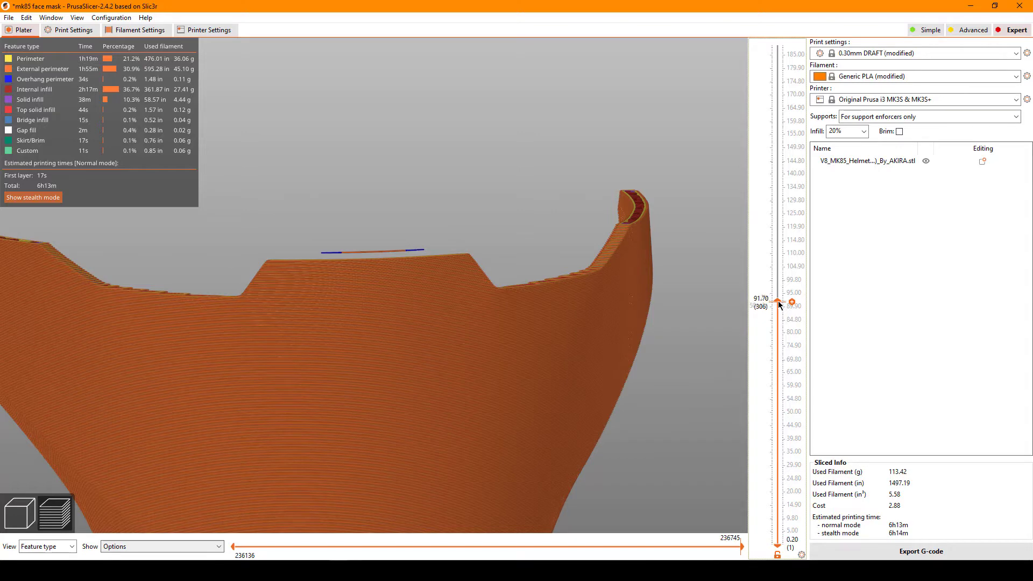
scroll(779, 304, down, 1)
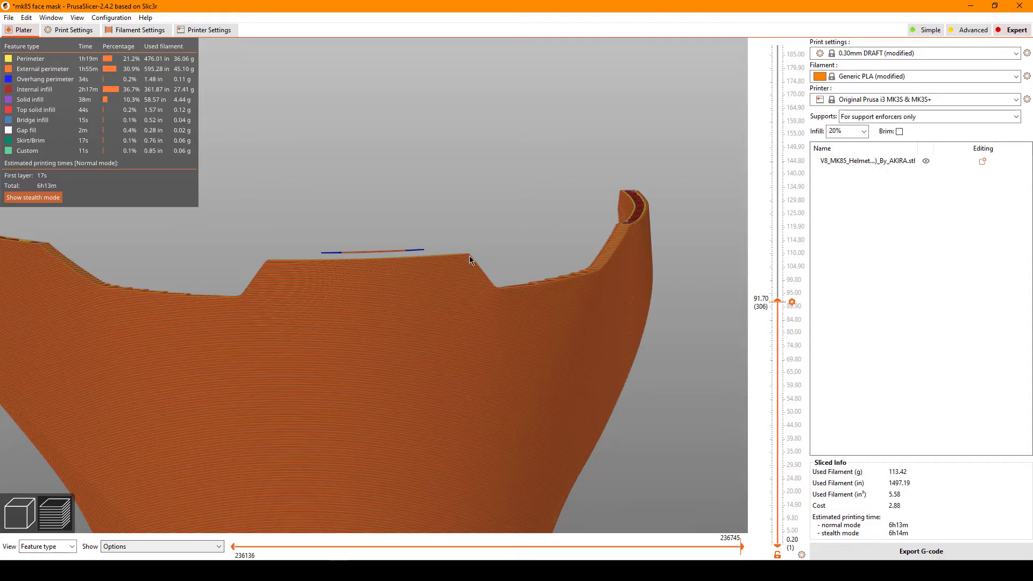
- Step up a layer and angle the view onto the front notch where the brow overhang begins
middle_drag(418, 217, 469, 243)
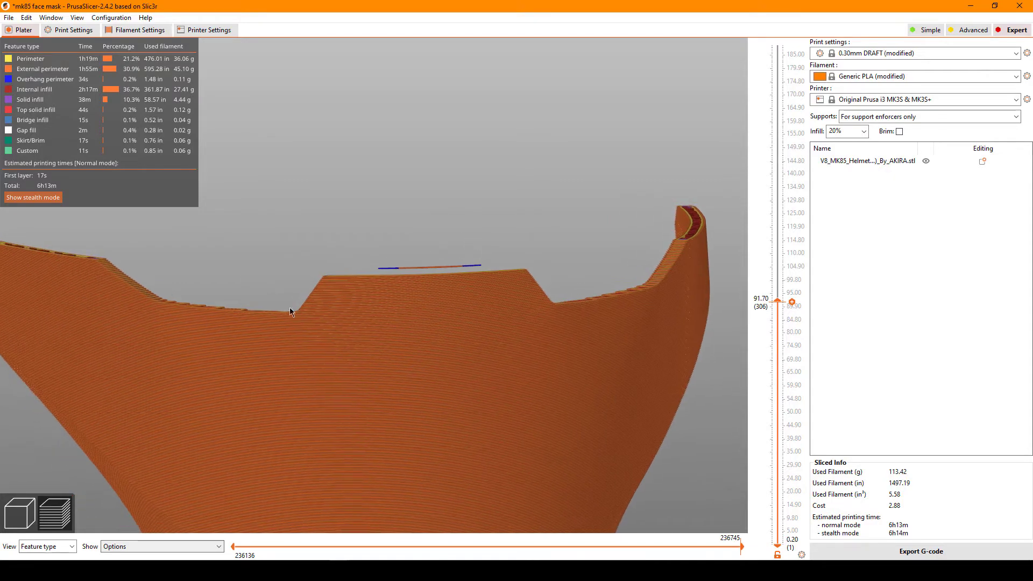
scroll(454, 358, up, 2)
key(Up)
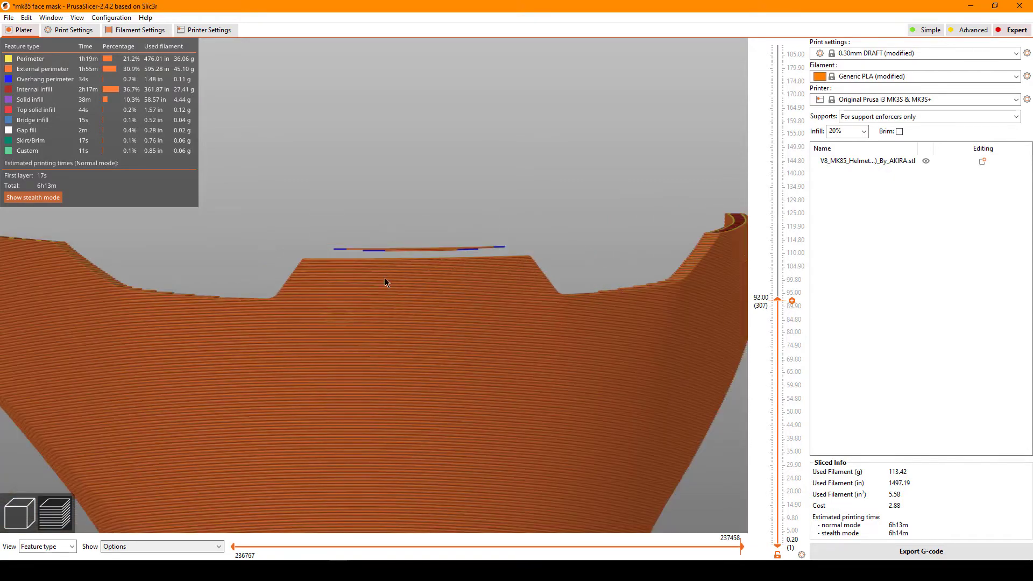
scroll(385, 280, down, 5)
scroll(405, 224, up, 3)
scroll(393, 233, up, 1)
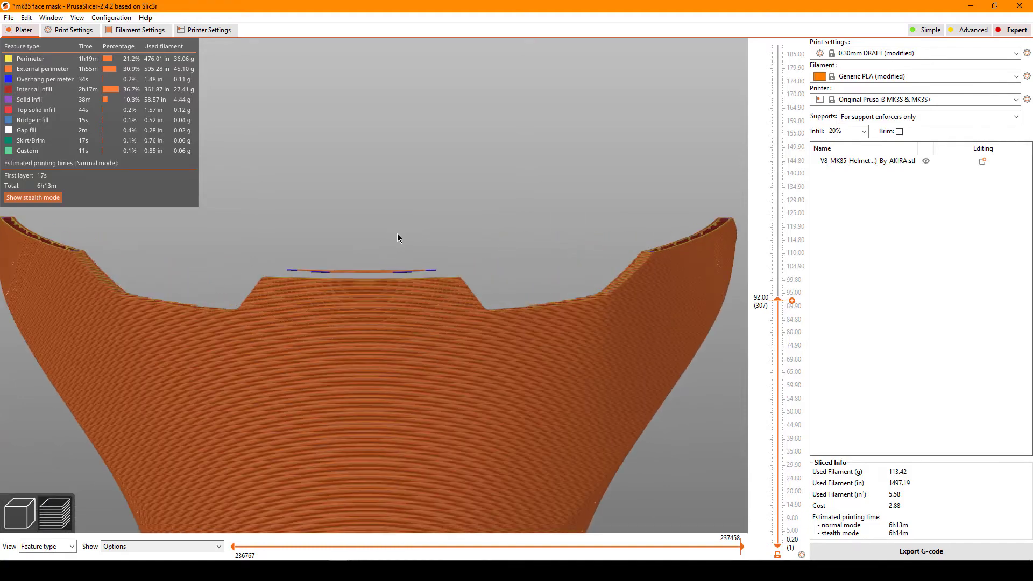
drag(400, 237, 408, 241)
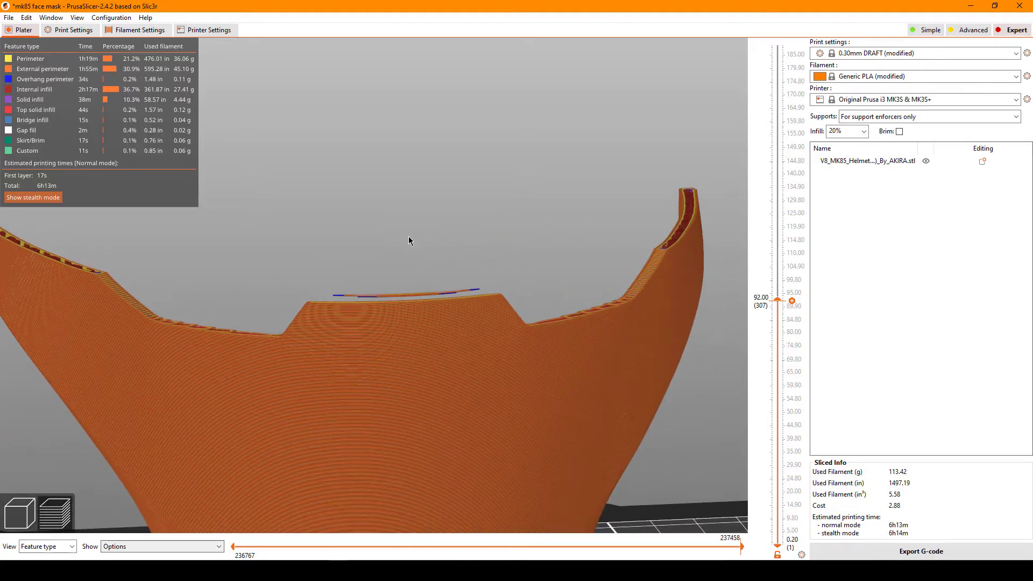
scroll(409, 241, up, 3)
scroll(414, 249, up, 1)
mouse_move(419, 247)
mouse_down()
mouse_move(482, 236)
mouse_move(485, 226)
mouse_up()
- Step the layer slider up through the layers above the eye opening, to about 103.40 mm
scroll(781, 301, up, 1)
scroll(782, 303, up, 2)
scroll(782, 303, up, 2)
scroll(782, 303, up, 2)
scroll(782, 303, up, 2)
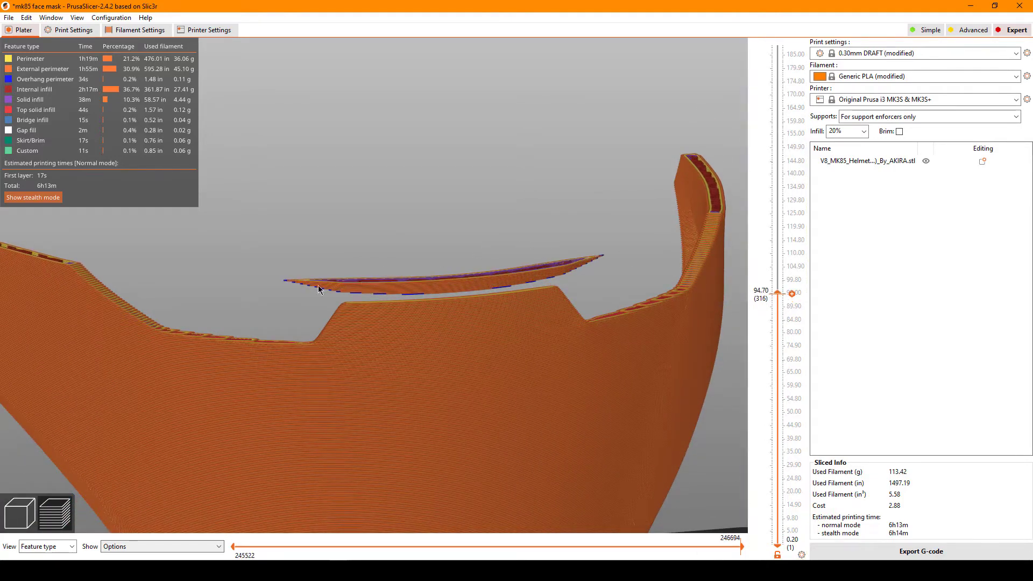
scroll(425, 228, down, 3)
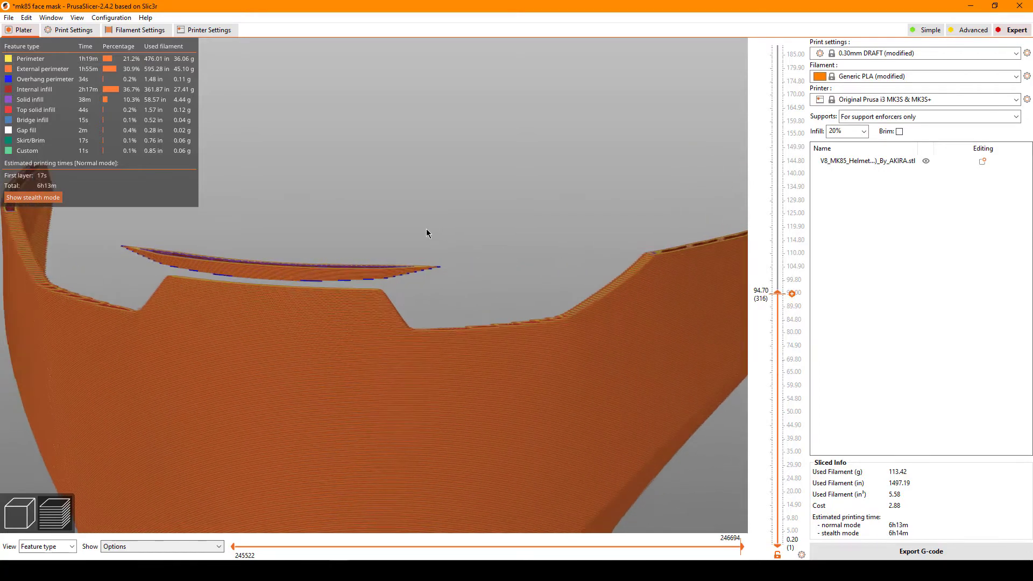
mouse_move(248, 255)
mouse_down()
mouse_move(309, 303)
mouse_move(393, 257)
mouse_move(440, 251)
mouse_up()
mouse_move(411, 333)
mouse_down()
mouse_move(364, 245)
mouse_move(342, 265)
mouse_up()
scroll(361, 266, up, 3)
key(Up)
key(Up)
key(Up)
key(Up)
key(Up)
key(Up)
key(Up)
key(Up)
key(Up)
key(Up)
key(Up)
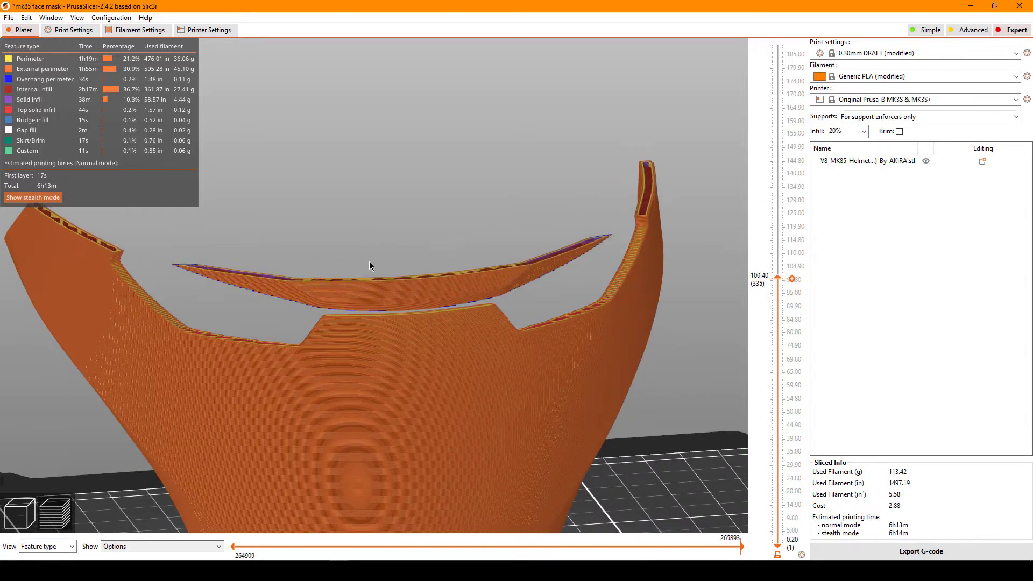
key(Up)
key(Up)
key(Up)
key(Up)
key(Up)
key(Up)
mouse_move(370, 262)
mouse_down()
mouse_move(360, 240)
mouse_move(376, 234)
mouse_up()
key(Up)
key(Up)
- Zoom in on the overhanging layer edges by the eye opening while stepping up layers
scroll(575, 335, up, 3)
scroll(574, 334, up, 3)
drag(573, 331, 512, 312)
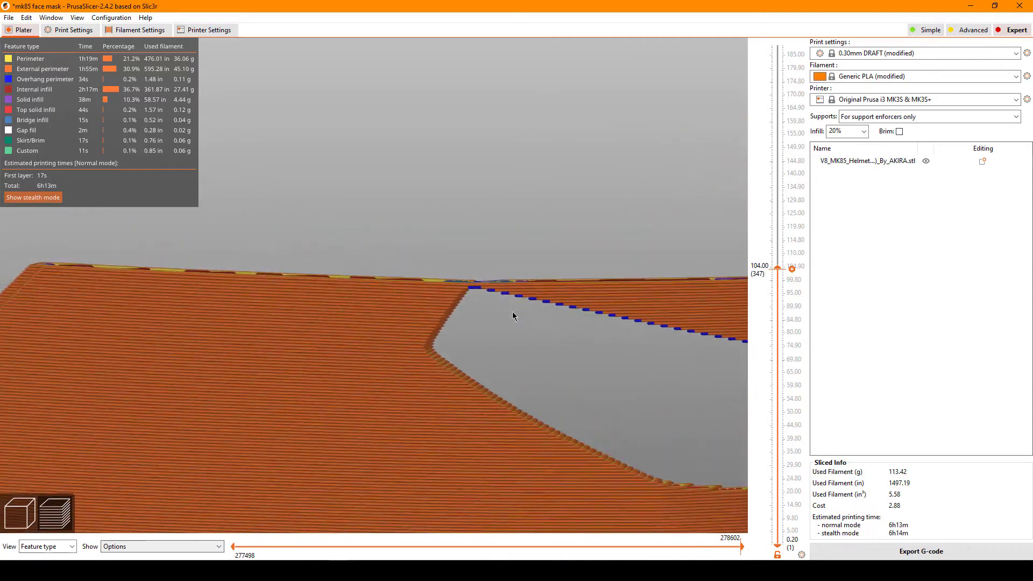
scroll(608, 328, up, 3)
drag(608, 328, 279, 305)
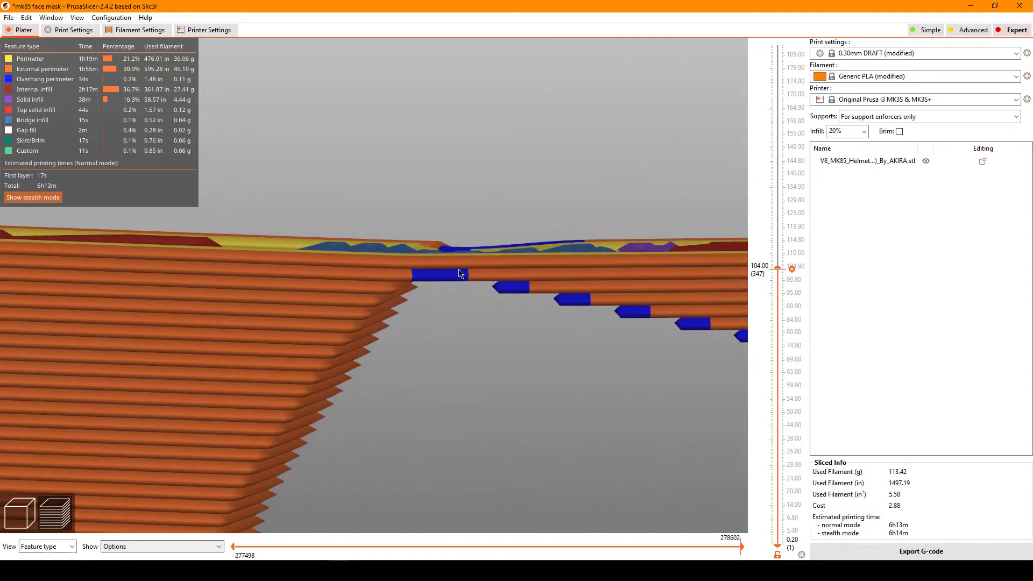
key(Up)
key(Up)
key(Up)
key(Up)
key(Up)
key(Up)
scroll(451, 271, down, 3)
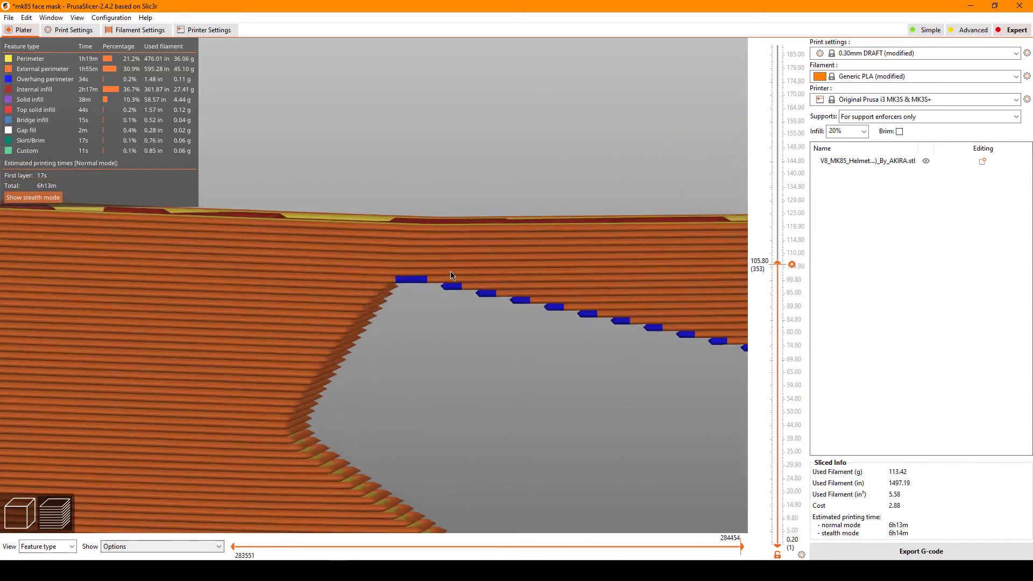
scroll(450, 271, down, 2)
key(Up)
key(Up)
key(Up)
key(Up)
key(Up)
key(Up)
key(Up)
key(Up)
scroll(454, 280, down, 3)
scroll(486, 347, down, 3)
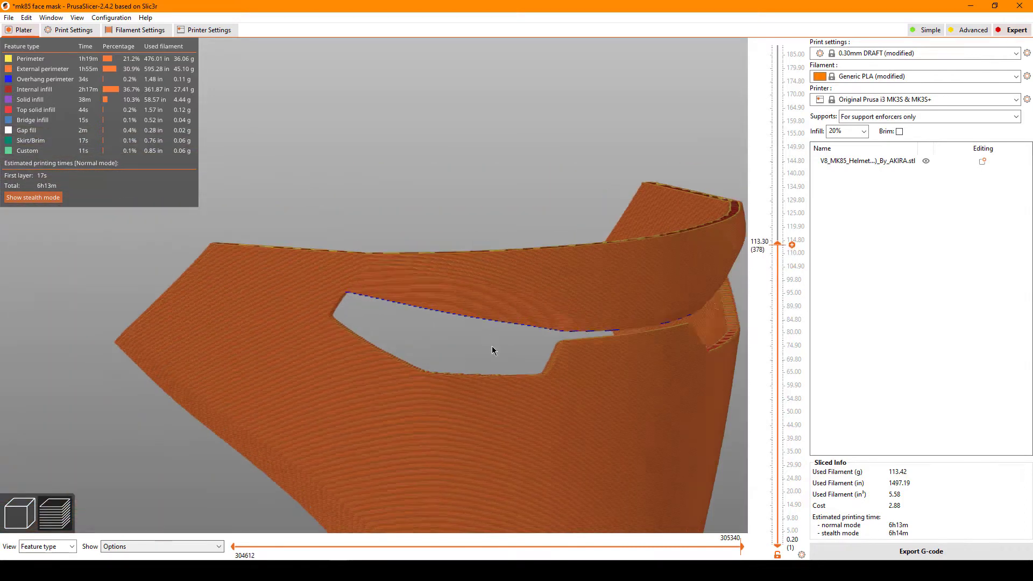
key(Up)
key(Up)
key(Up)
key(Up)
key(Up)
key(Up)
key(Up)
key(Up)
key(Up)
key(Up)
key(Up)
key(Up)
- Cut the preview at 93.80 mm, view it from below, then show all 629 layers
mouse_move(777, 206)
mouse_down()
mouse_move(773, 305)
mouse_move(744, 297)
mouse_up()
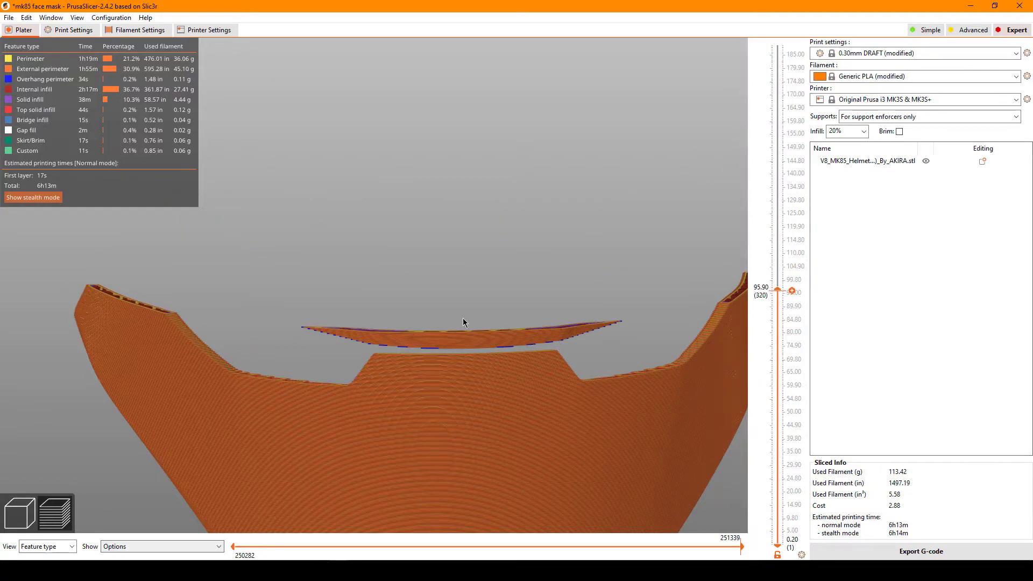
mouse_move(492, 314)
mouse_down()
mouse_move(524, 241)
mouse_move(499, 308)
mouse_move(447, 237)
mouse_move(511, 220)
mouse_move(524, 267)
mouse_move(513, 187)
mouse_up()
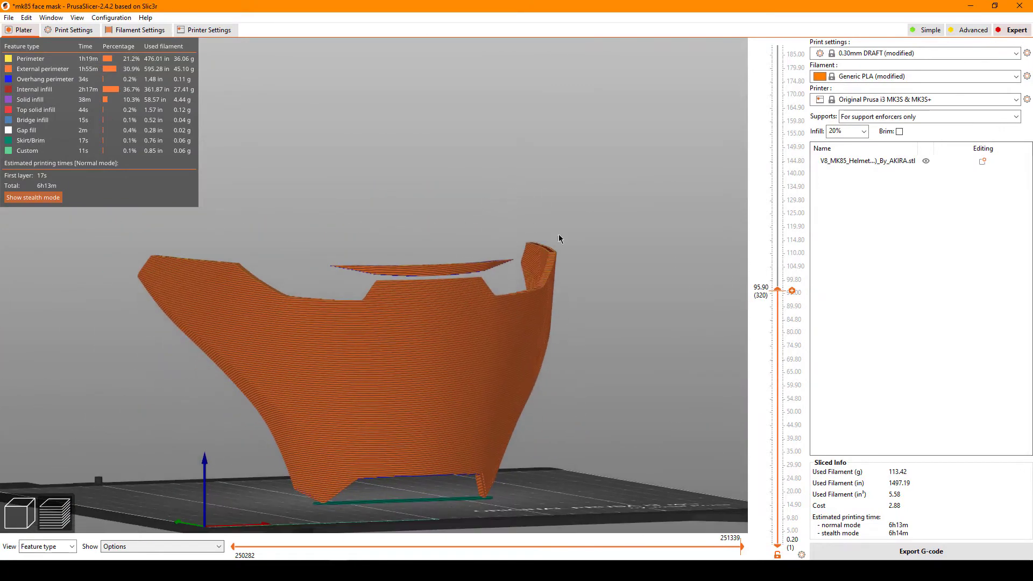
mouse_move(572, 261)
mouse_down()
mouse_move(423, 224)
mouse_move(738, 301)
mouse_move(778, 270)
mouse_move(778, 70)
mouse_move(778, 398)
mouse_move(791, 511)
mouse_move(778, 43)
mouse_up()
scroll(625, 269, down, 3)
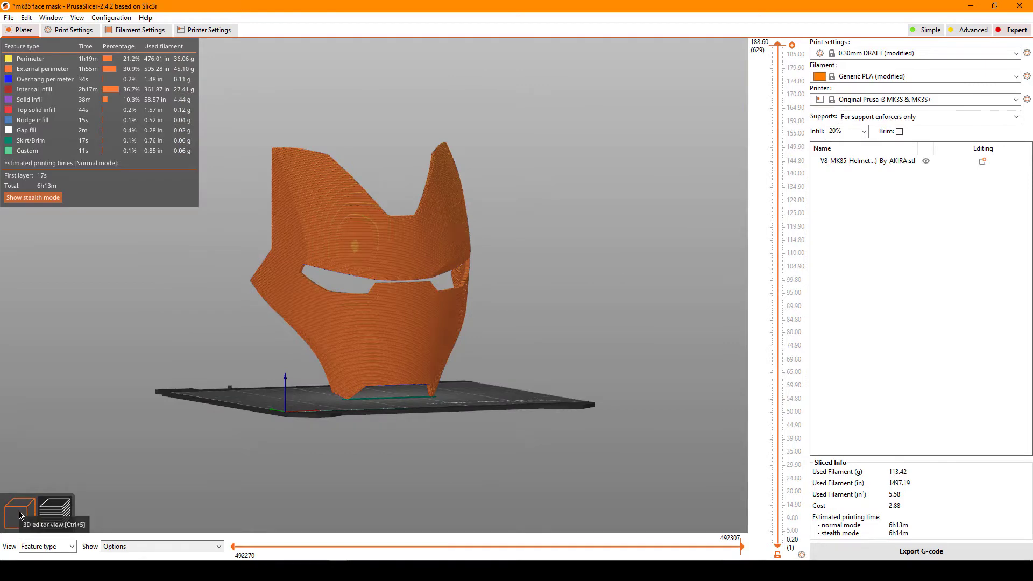
- Lay the mask flat on the bed with the rotate gizmo and slice it
click(20, 516)
mouse_move(233, 383)
mouse_down()
mouse_move(265, 418)
mouse_move(221, 397)
mouse_move(221, 364)
mouse_move(214, 370)
mouse_move(228, 369)
mouse_up()
click(346, 314)
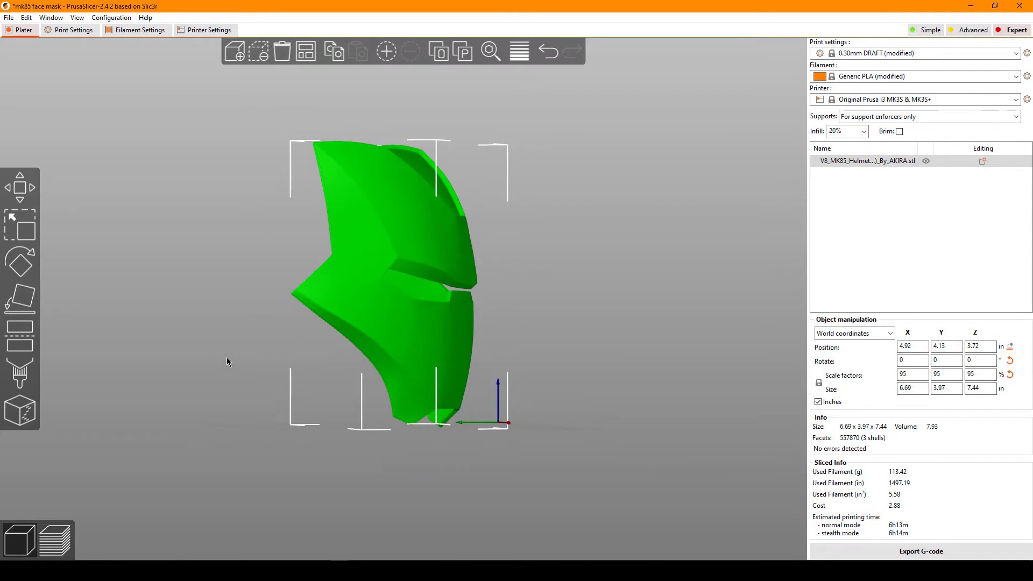
drag(227, 362, 186, 358)
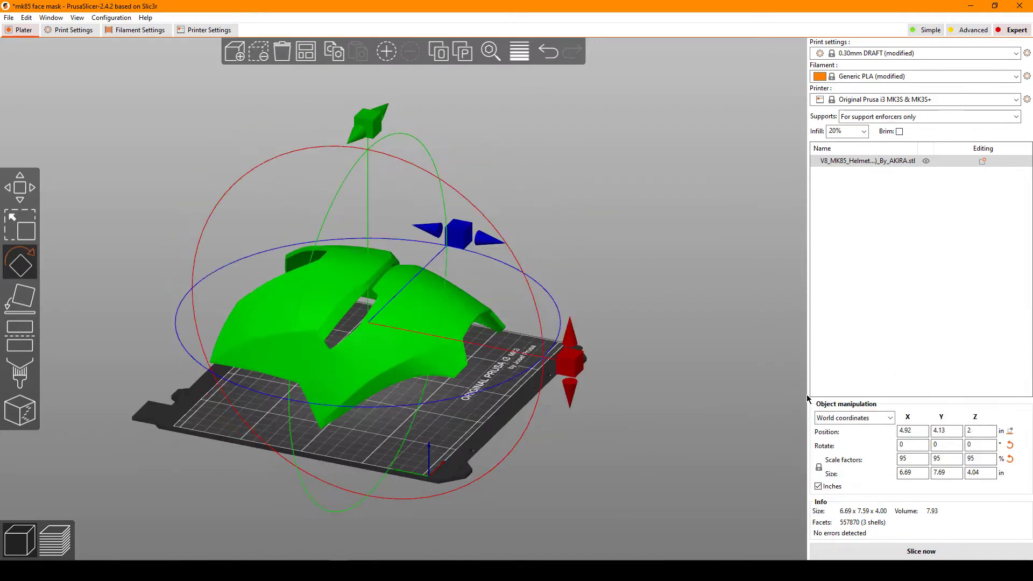
click(873, 553)
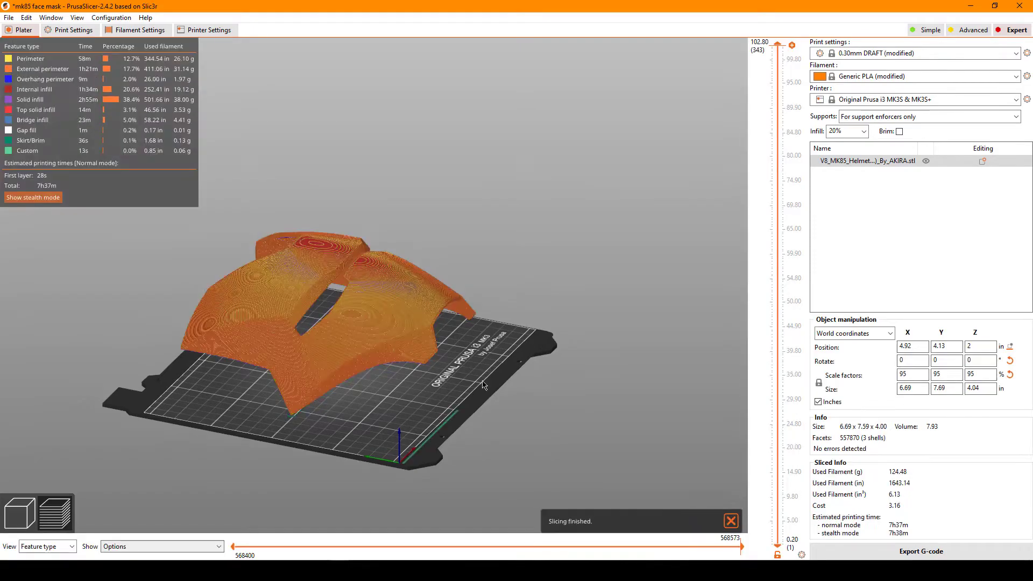
- Inspect the flat slice from underneath, then rotate the mask about 90° around X to stand upright
scroll(468, 420, up, 1)
scroll(463, 430, up, 2)
scroll(460, 435, up, 2)
mouse_move(461, 430)
mouse_down()
mouse_move(523, 400)
mouse_move(535, 361)
mouse_move(510, 387)
mouse_move(529, 403)
mouse_move(461, 419)
mouse_up()
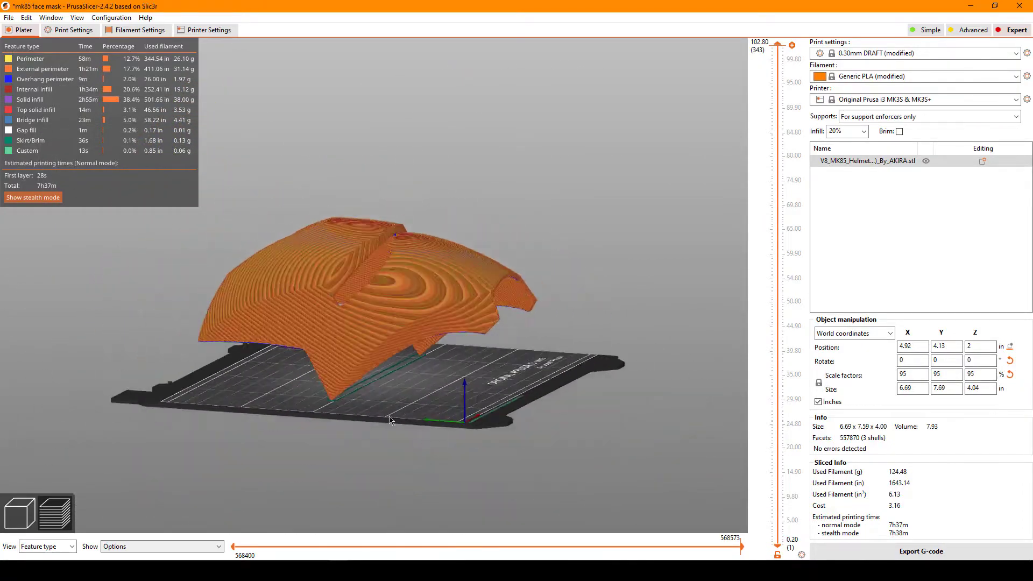
click(20, 513)
mouse_move(570, 341)
mouse_down()
mouse_move(588, 301)
mouse_move(415, 497)
mouse_move(425, 497)
mouse_move(402, 509)
mouse_move(408, 499)
mouse_up()
- After the upright slice fails with no first-layer extrusions, tilt the mask to X 325° and reslice
click(848, 544)
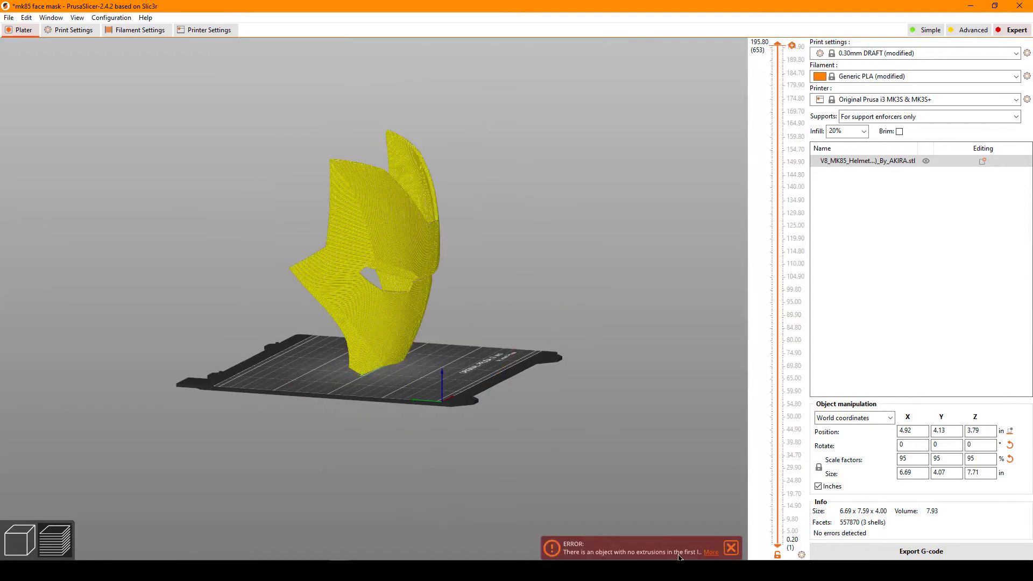
click(731, 549)
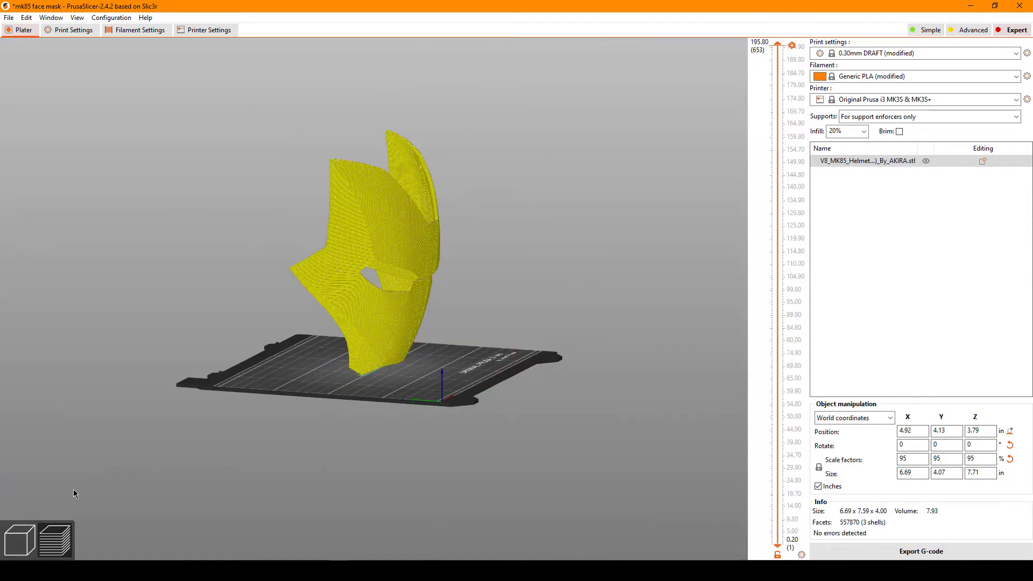
click(34, 529)
scroll(230, 408, up, 3)
scroll(633, 316, down, 2)
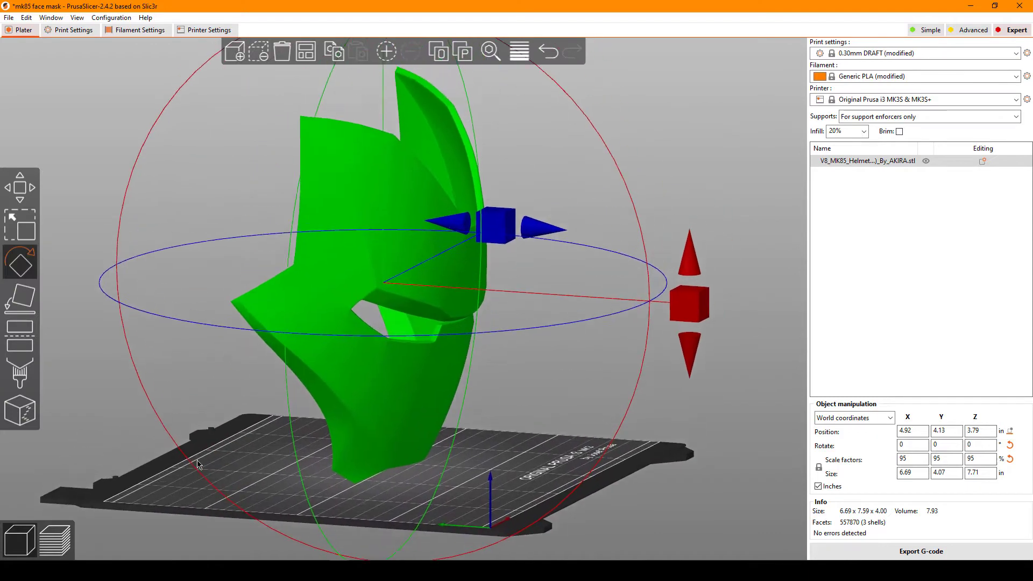
drag(624, 307, 563, 170)
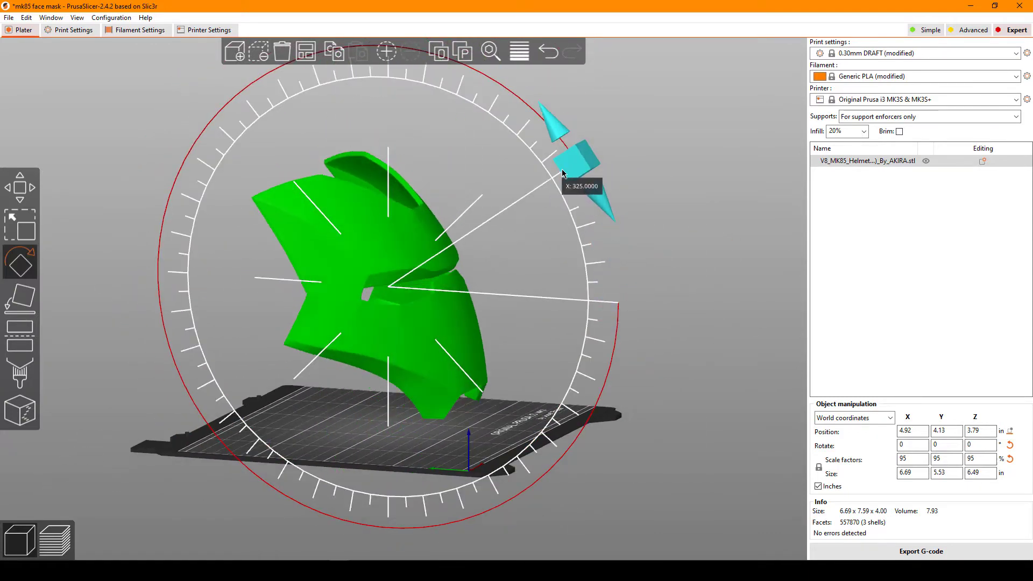
click(841, 551)
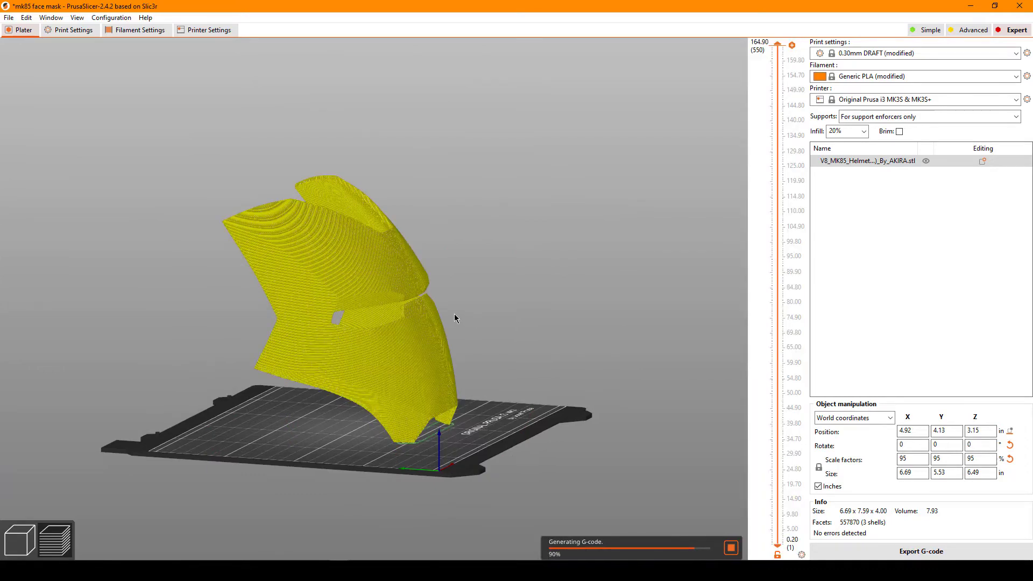
- Zoom and orbit the sliced preview to a side view of the tilted mask
scroll(508, 331, up, 2)
scroll(521, 343, up, 3)
scroll(544, 338, up, 3)
mouse_move(569, 337)
mouse_down()
mouse_move(599, 305)
mouse_move(624, 319)
mouse_move(613, 337)
mouse_move(566, 347)
mouse_move(481, 335)
mouse_move(454, 311)
mouse_move(422, 324)
mouse_move(378, 314)
mouse_move(377, 330)
mouse_move(444, 331)
mouse_move(420, 319)
mouse_move(307, 338)
mouse_move(391, 353)
mouse_move(423, 339)
mouse_move(382, 323)
mouse_up()
scroll(571, 348, down, 3)
scroll(354, 356, up, 5)
scroll(354, 356, down, 3)
- Check the face from low front and below for blue overhang perimeters, then return to editing
drag(354, 356, 411, 285)
scroll(569, 323, up, 3)
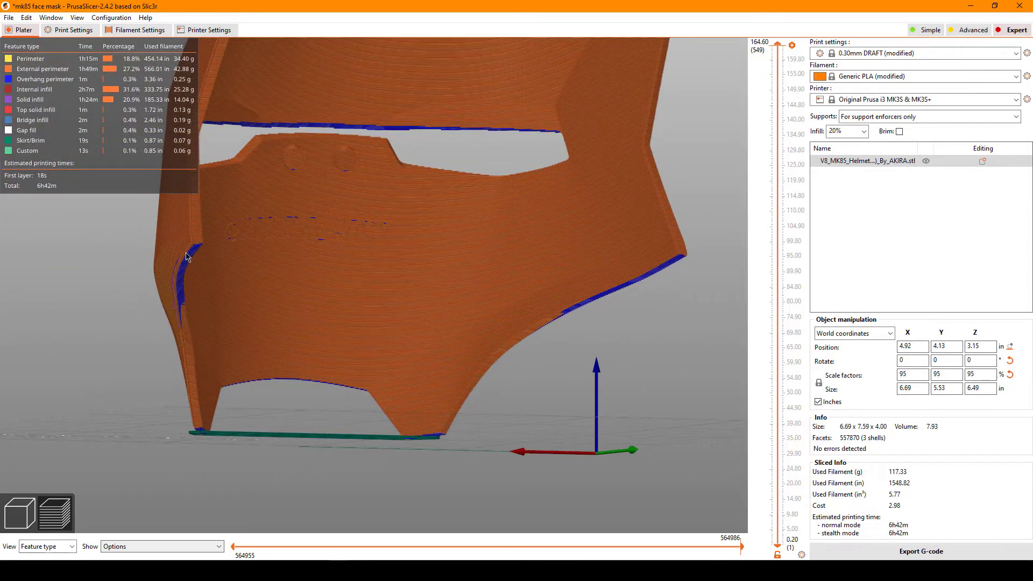
mouse_move(257, 388)
mouse_down()
mouse_move(361, 383)
mouse_move(422, 311)
mouse_up()
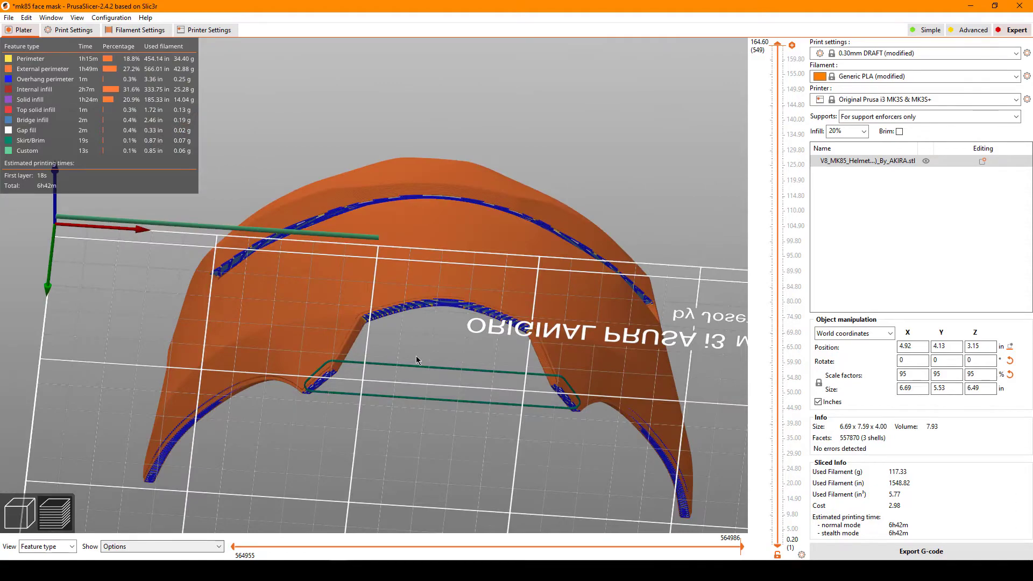
mouse_move(417, 357)
mouse_down()
mouse_move(422, 399)
mouse_move(425, 364)
mouse_move(347, 285)
mouse_up()
scroll(382, 366, up, 3)
scroll(379, 369, up, 3)
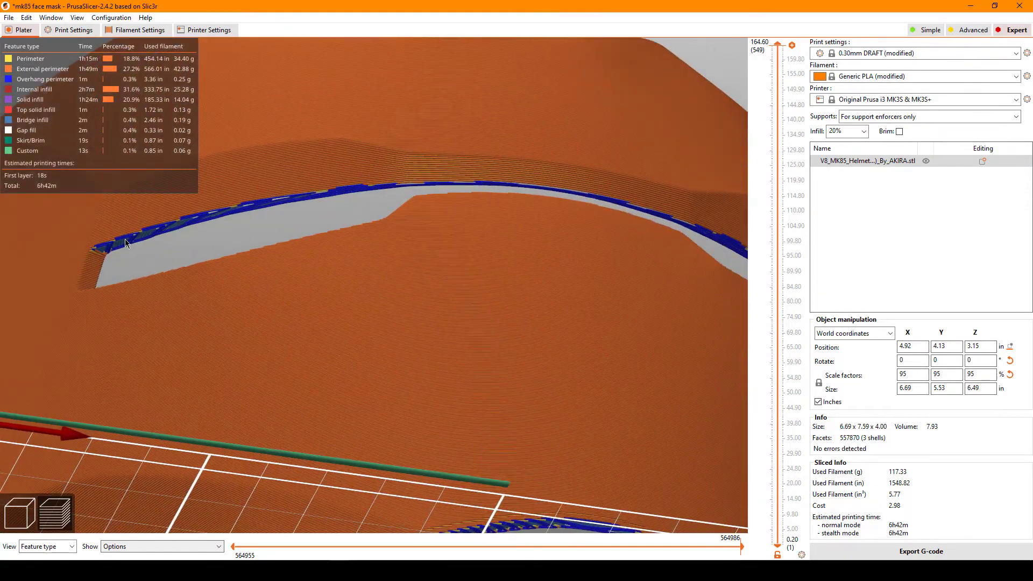
scroll(376, 347, down, 5)
mouse_move(377, 347)
mouse_down()
mouse_move(643, 354)
mouse_move(668, 373)
mouse_move(129, 447)
mouse_move(112, 472)
mouse_up()
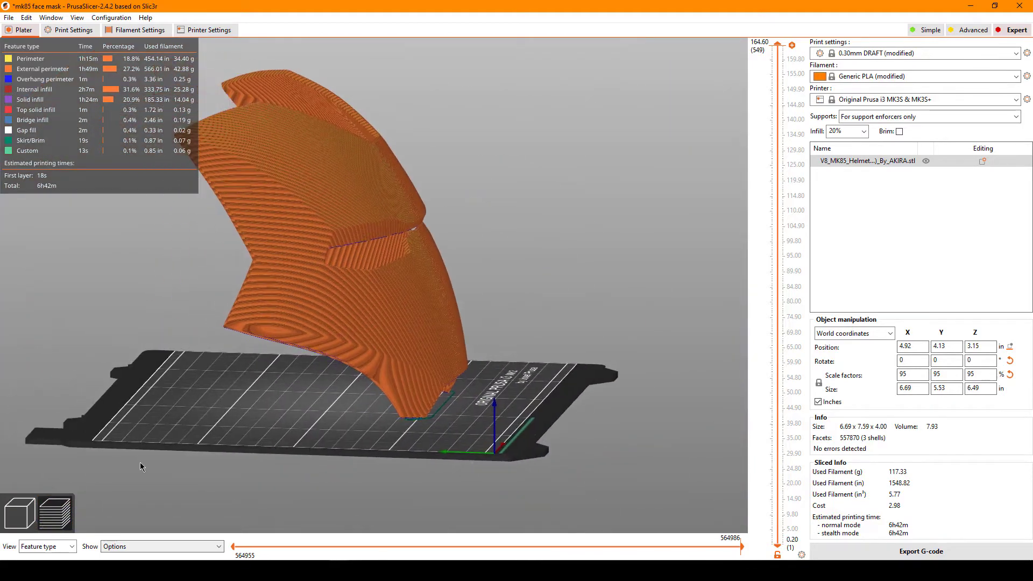
click(27, 520)
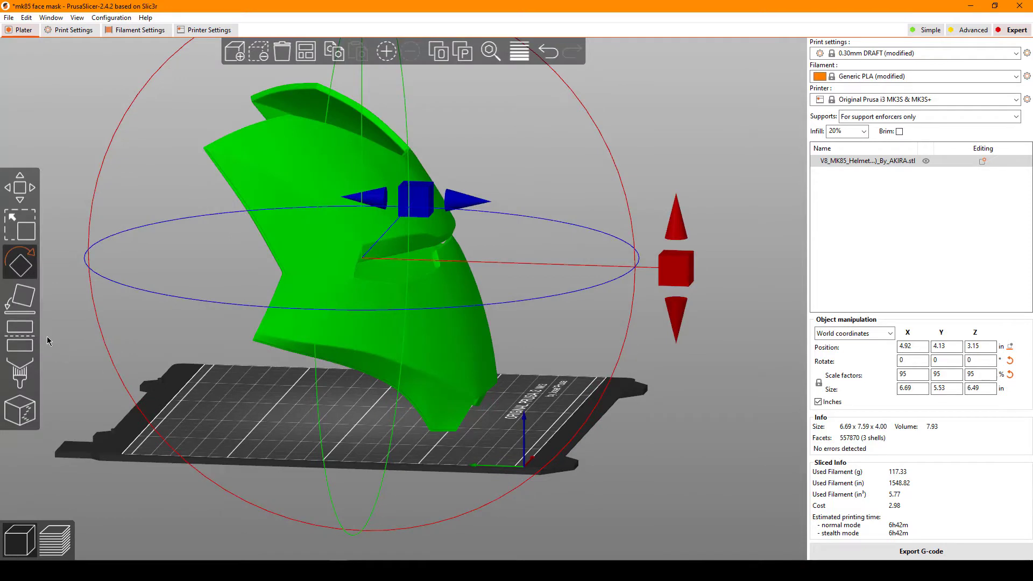
- Open Paint-on supports and orbit to look up inside the mask at the pegs
click(22, 380)
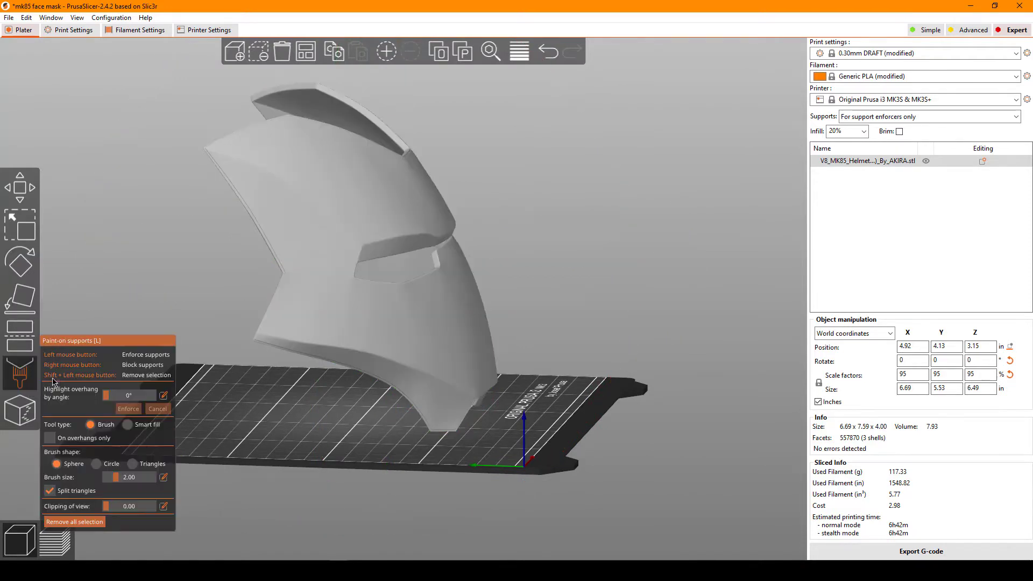
drag(350, 400, 381, 395)
drag(405, 468, 472, 414)
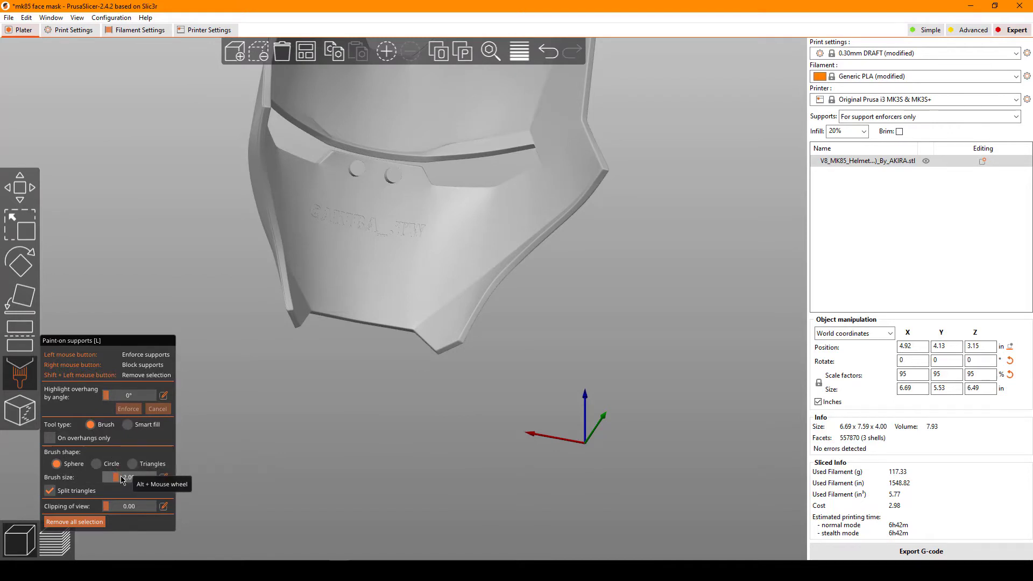
mouse_move(242, 441)
mouse_down()
mouse_move(343, 386)
mouse_move(397, 411)
mouse_move(441, 417)
mouse_move(435, 397)
mouse_up()
scroll(436, 396, up, 1)
scroll(447, 391, up, 2)
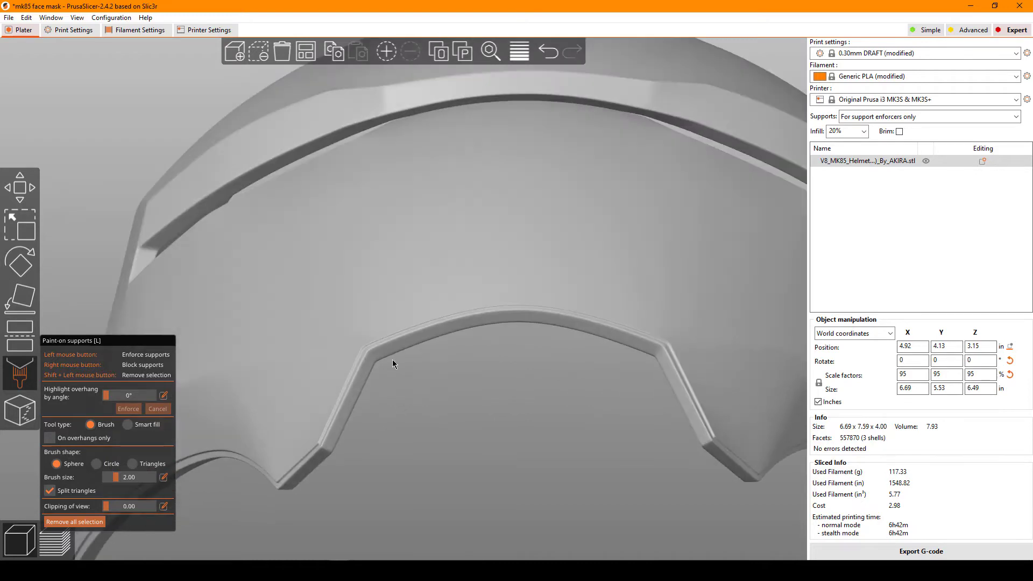
scroll(409, 376, up, 2)
scroll(455, 419, down, 3)
mouse_move(460, 422)
mouse_down()
mouse_move(466, 412)
mouse_move(423, 378)
mouse_up()
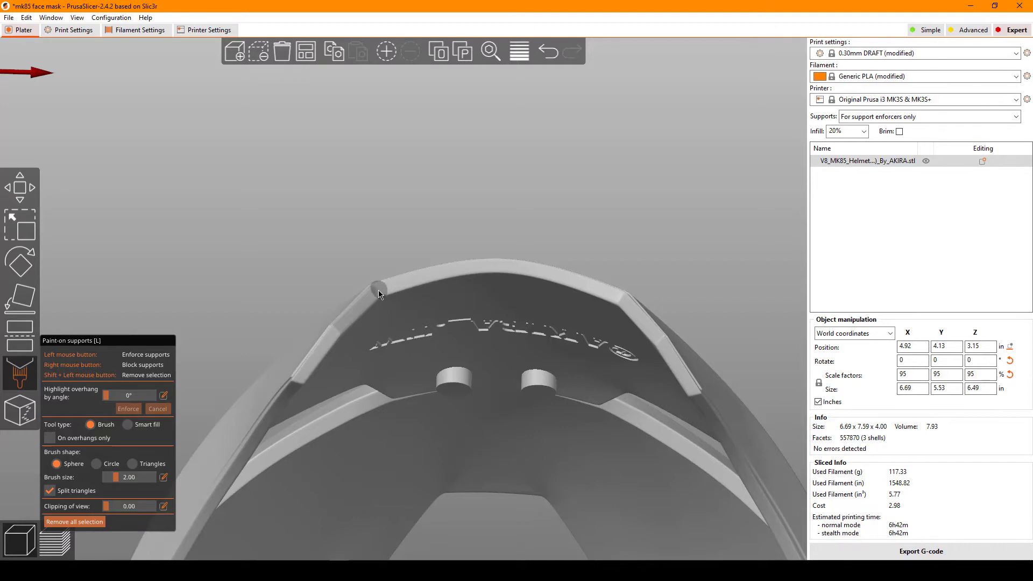
- Paint a support enforcer along the curved inner rim above the pegs and review it
mouse_move(395, 289)
mouse_down()
mouse_move(482, 267)
mouse_move(546, 269)
mouse_up()
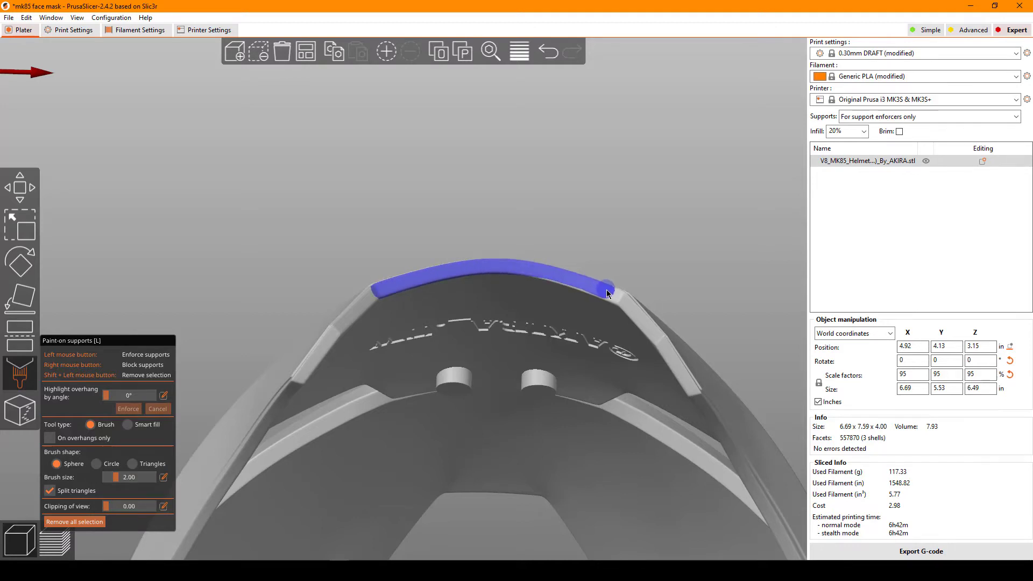
mouse_move(603, 297)
mouse_down()
mouse_move(533, 276)
mouse_move(542, 299)
mouse_move(633, 292)
mouse_move(618, 342)
mouse_up()
mouse_move(415, 403)
mouse_down()
mouse_move(444, 344)
mouse_move(406, 374)
mouse_move(421, 393)
mouse_move(491, 402)
mouse_move(542, 347)
mouse_up()
- Slice the mask with the painted rim enforcer and inspect the resulting supports
click(868, 545)
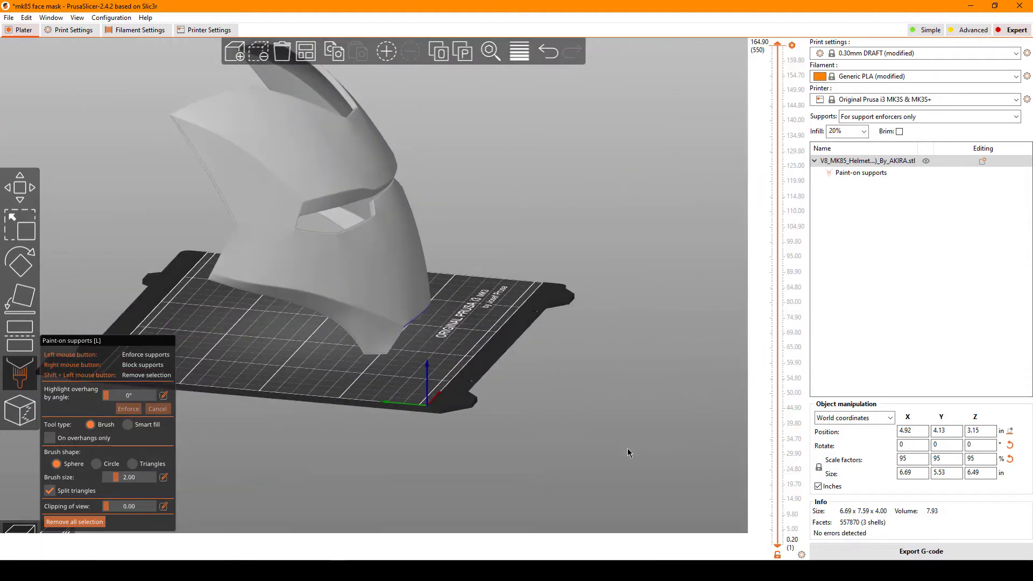
key(1)
mouse_move(437, 378)
mouse_down()
mouse_move(402, 379)
mouse_move(470, 380)
mouse_move(512, 342)
mouse_up()
scroll(421, 415, up, 2)
scroll(442, 418, up, 5)
middle_drag(441, 419, 438, 352)
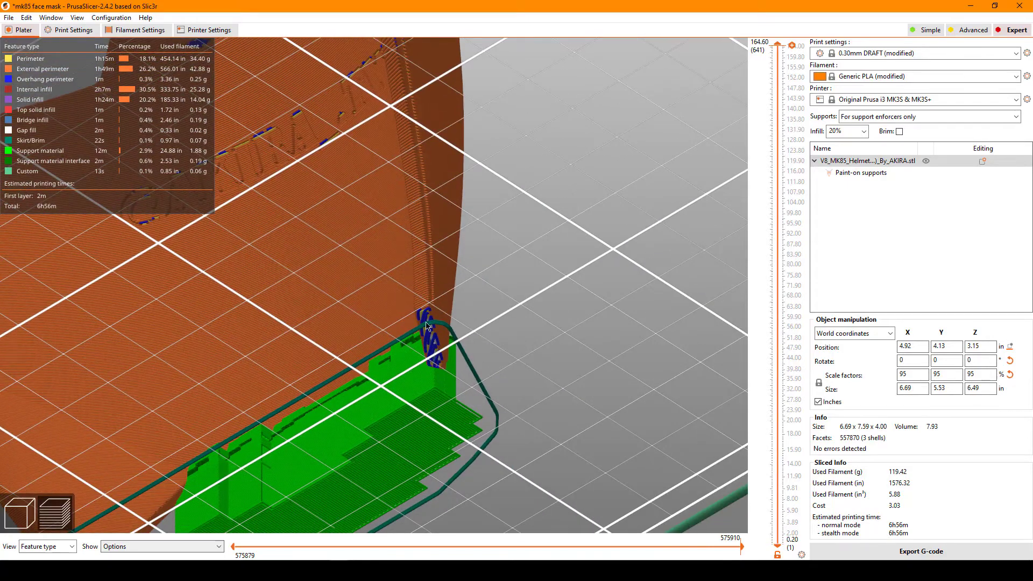
- Paint an additional support enforcer along the mask's lower edge
click(20, 514)
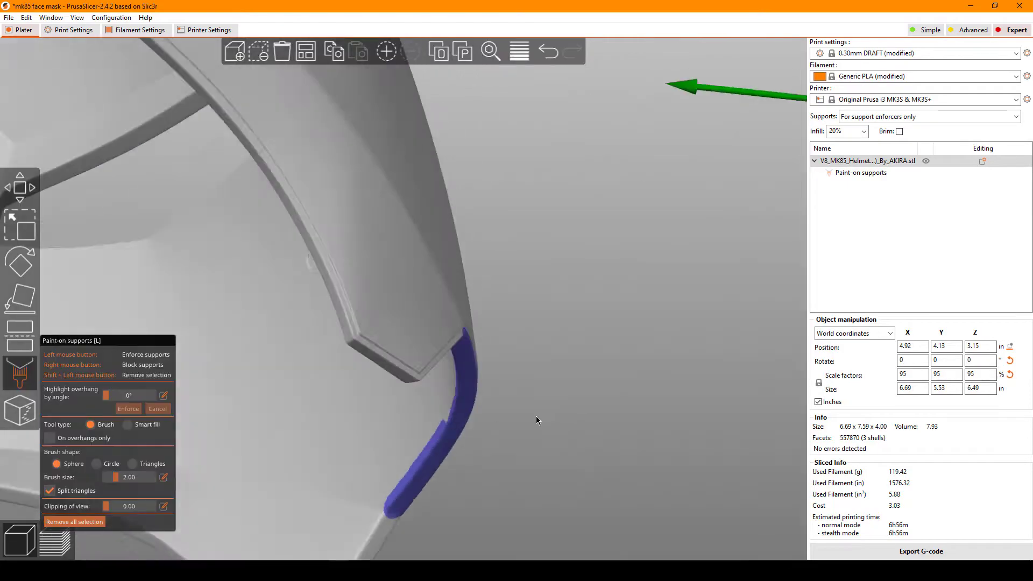
drag(532, 415, 507, 387)
scroll(292, 393, up, 3)
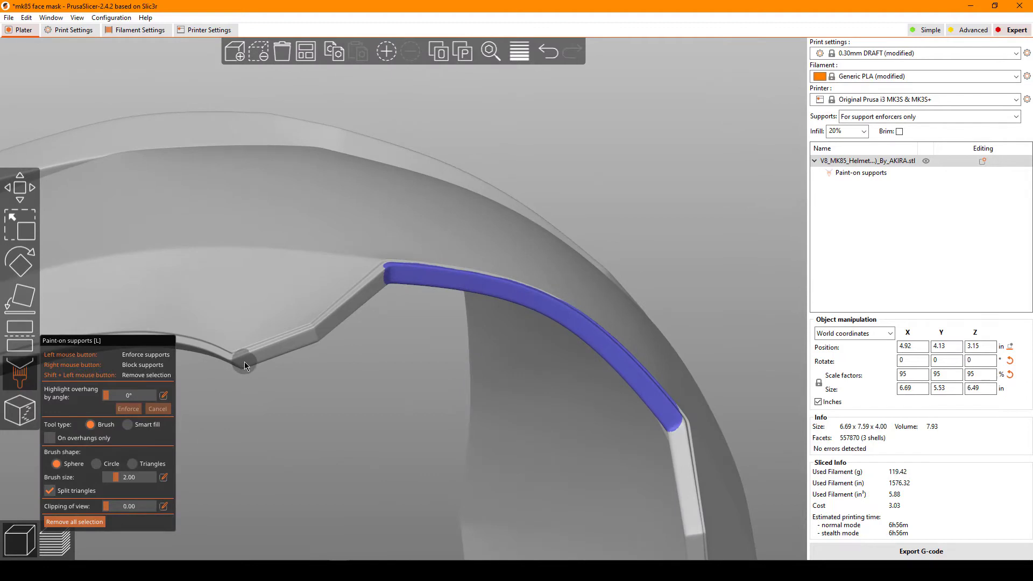
drag(244, 362, 286, 352)
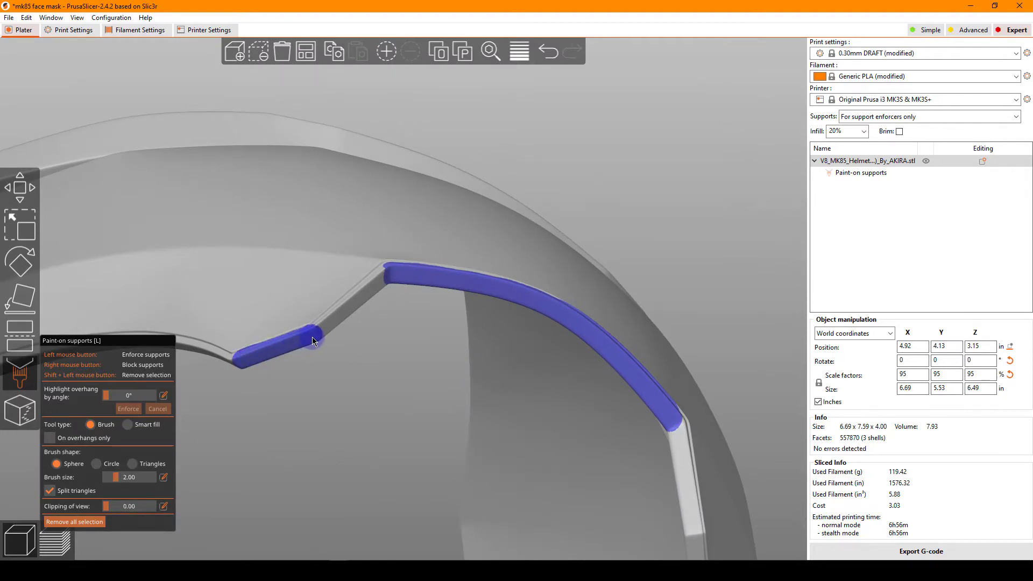
mouse_move(728, 464)
mouse_down()
mouse_move(373, 260)
mouse_move(375, 328)
mouse_up()
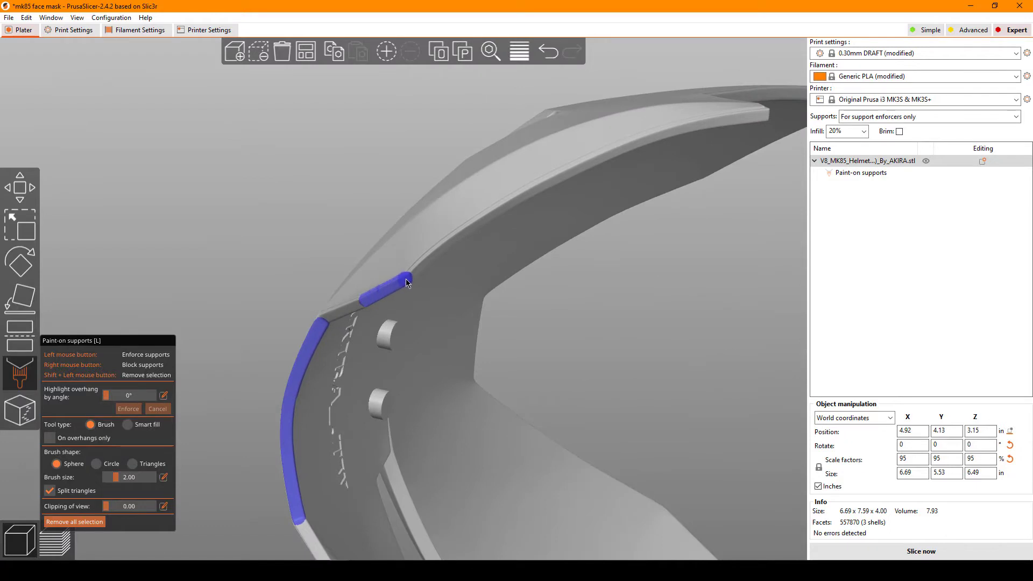
mouse_move(406, 279)
mouse_down()
mouse_move(553, 389)
mouse_move(567, 380)
mouse_move(606, 406)
mouse_move(650, 411)
mouse_up()
- Re-slice and inspect the new green supports, now 119.69 g and 6h59m
click(853, 557)
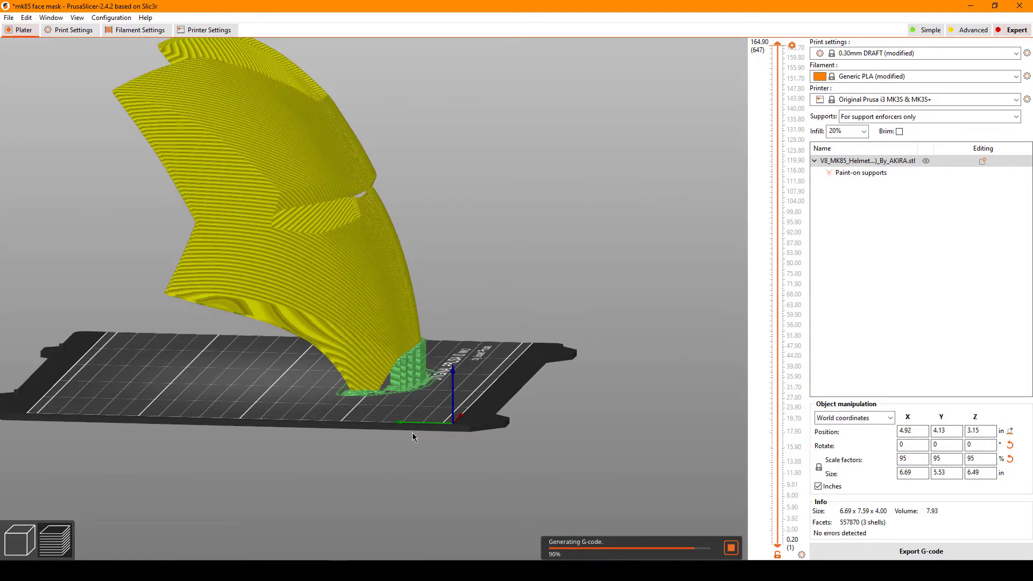
scroll(413, 433, up, 5)
drag(412, 432, 389, 441)
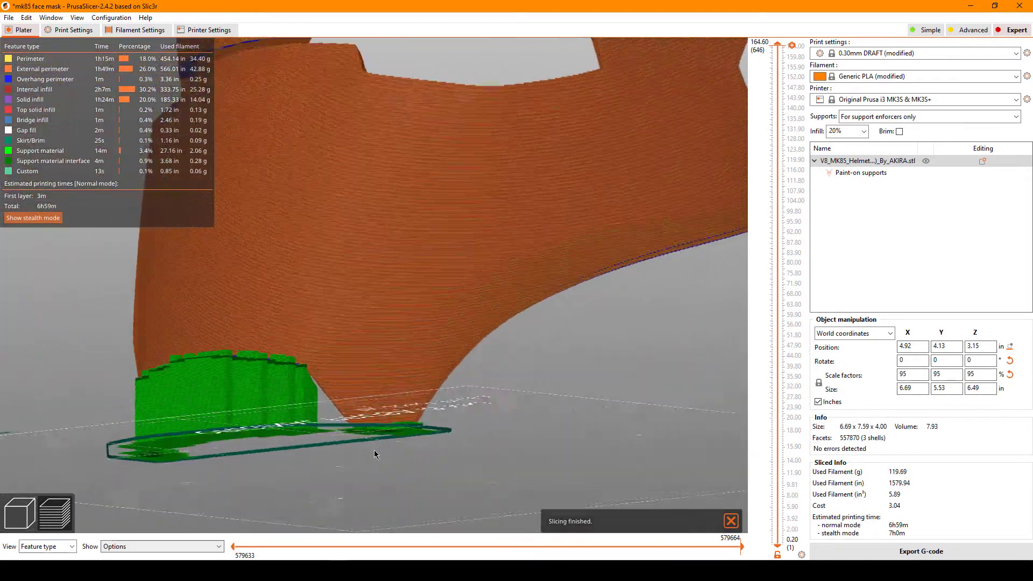
scroll(385, 456, down, 5)
drag(441, 464, 323, 517)
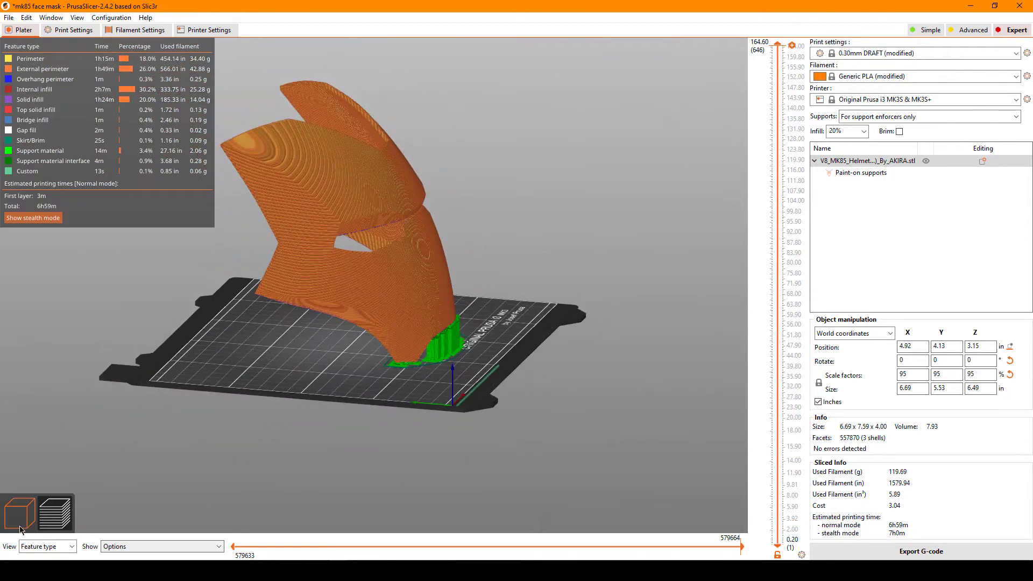
- Return to support painting and orbit to the mask's inner surface near the bolt holes
click(22, 518)
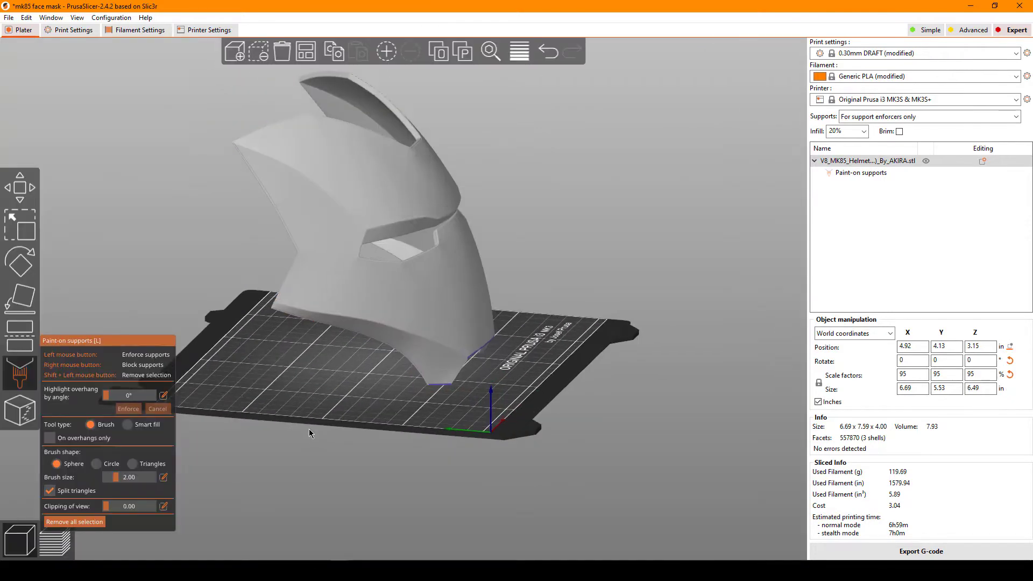
scroll(301, 423, up, 5)
drag(338, 422, 504, 354)
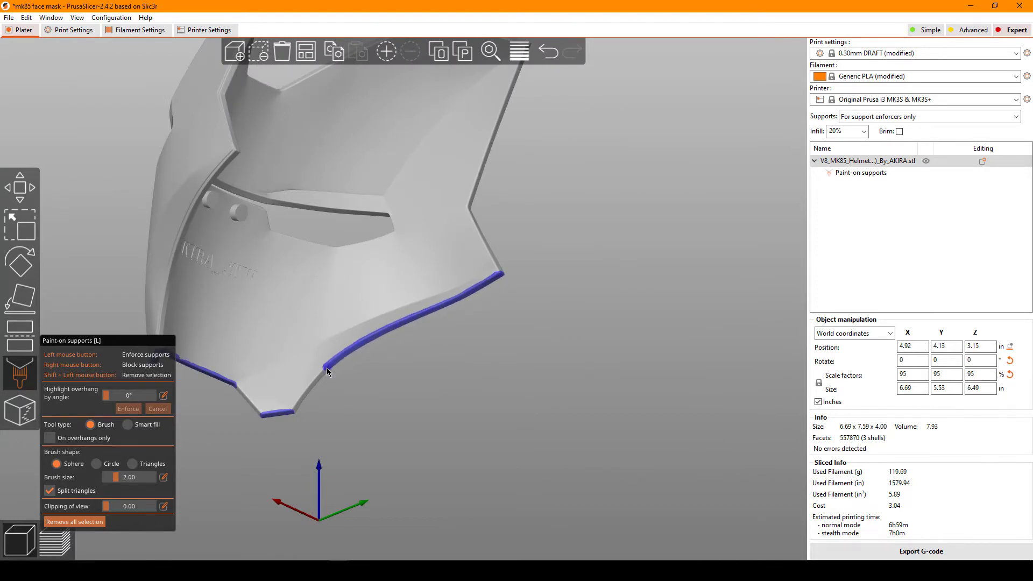
mouse_move(391, 396)
mouse_down()
mouse_move(344, 438)
mouse_move(382, 288)
mouse_move(447, 373)
mouse_move(381, 351)
mouse_move(269, 268)
mouse_up()
scroll(345, 437, up, 5)
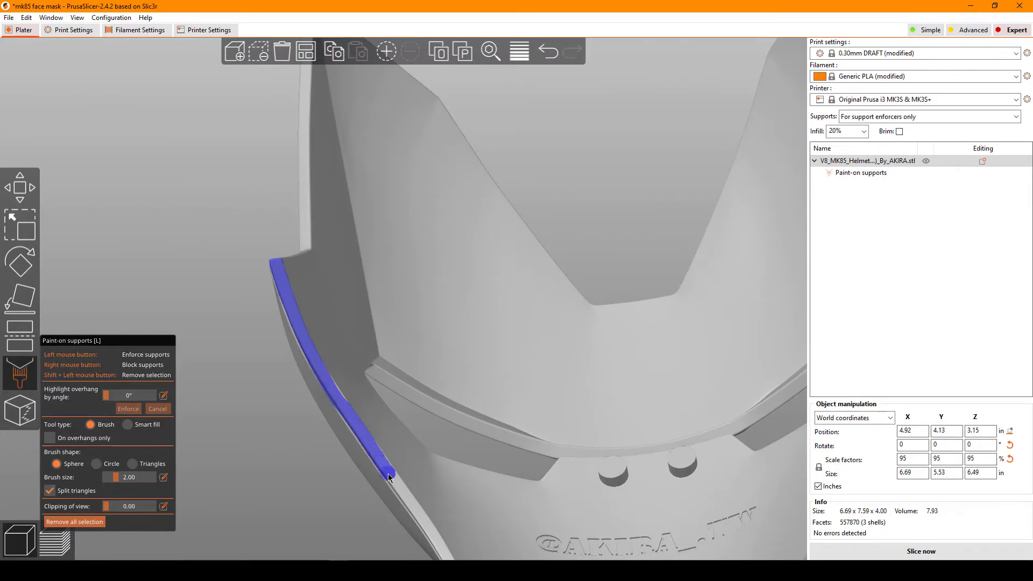
drag(391, 476, 271, 329)
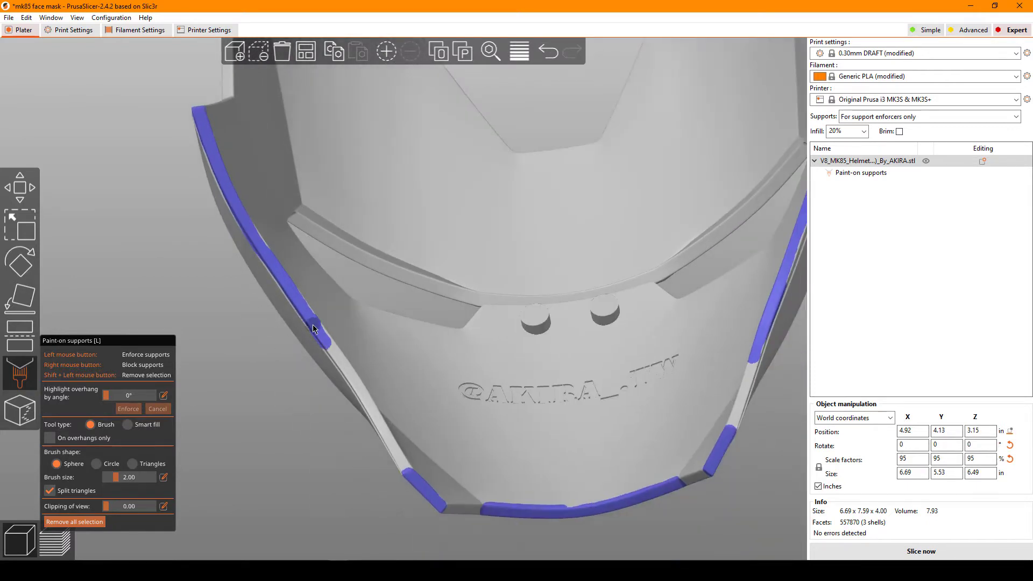
scroll(345, 395, down, 5)
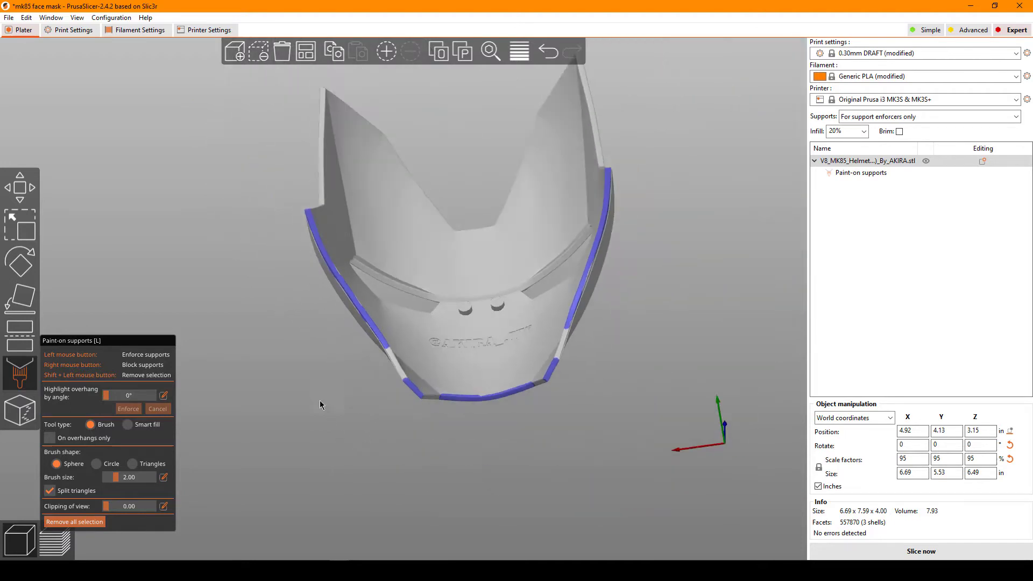
drag(318, 392, 338, 354)
- Paint an enforcer along the brow edge above the bolt holes and review the whole mask
scroll(323, 419, up, 6)
scroll(304, 458, up, 2)
drag(303, 430, 265, 282)
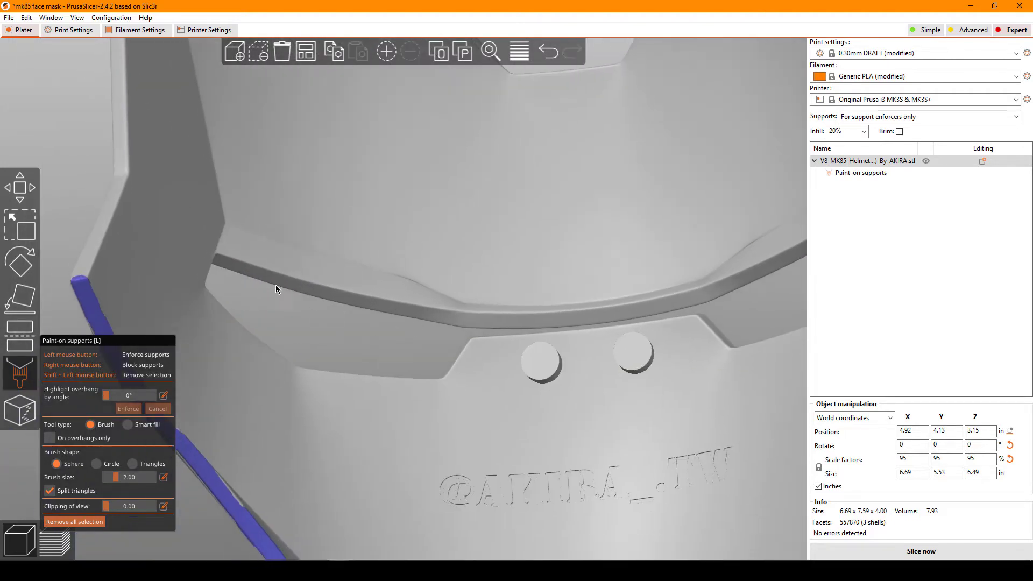
drag(395, 308, 479, 321)
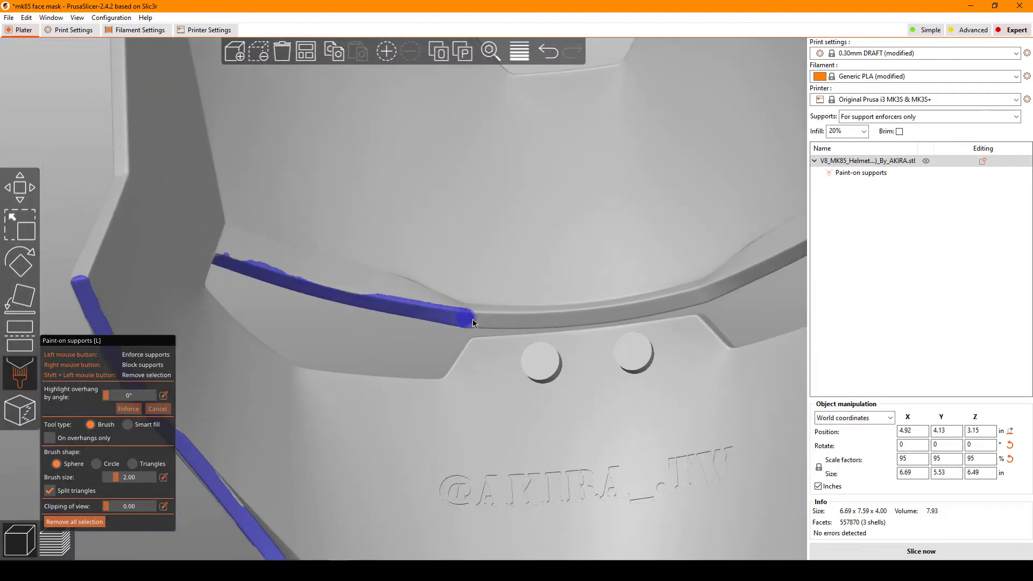
mouse_move(723, 292)
mouse_down()
mouse_move(373, 333)
mouse_move(454, 289)
mouse_move(308, 273)
mouse_up()
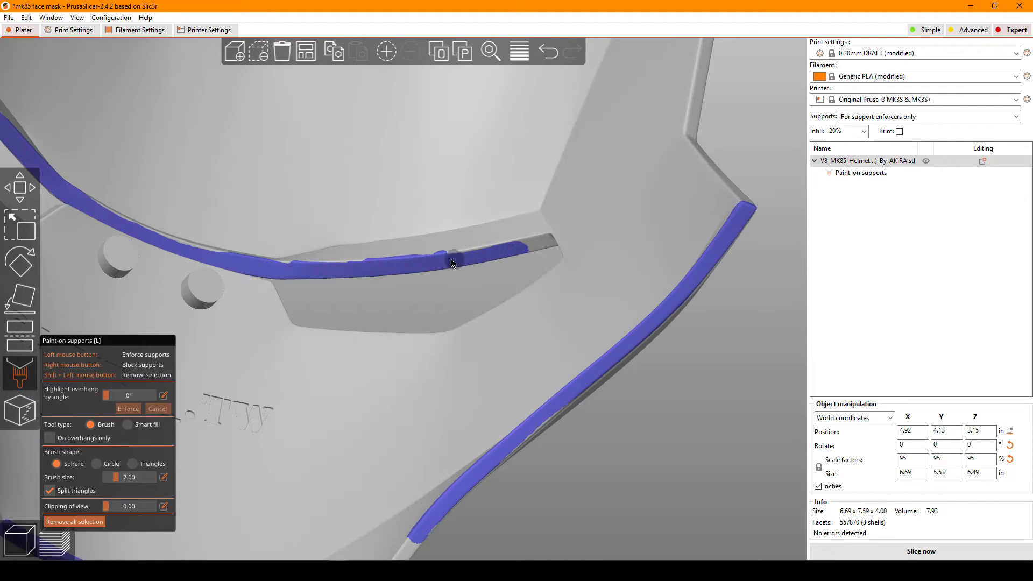
scroll(401, 328, down, 5)
mouse_move(402, 328)
mouse_down()
mouse_move(547, 396)
mouse_move(583, 430)
mouse_move(644, 419)
mouse_move(743, 473)
mouse_up()
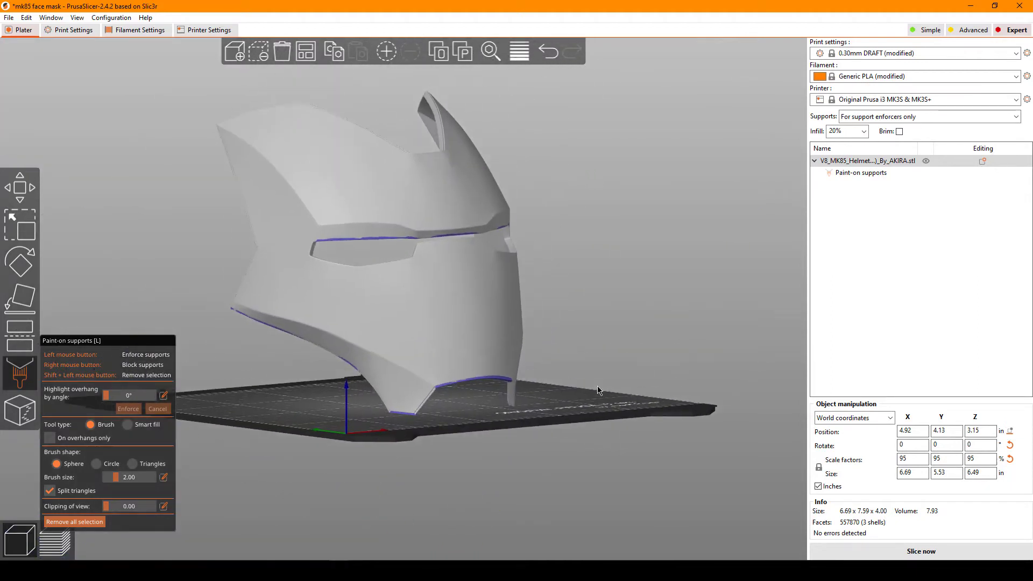
- Slice with the new enforcers, inspect the tall supports (154.82 g, 12h0m), and resume painting
click(854, 546)
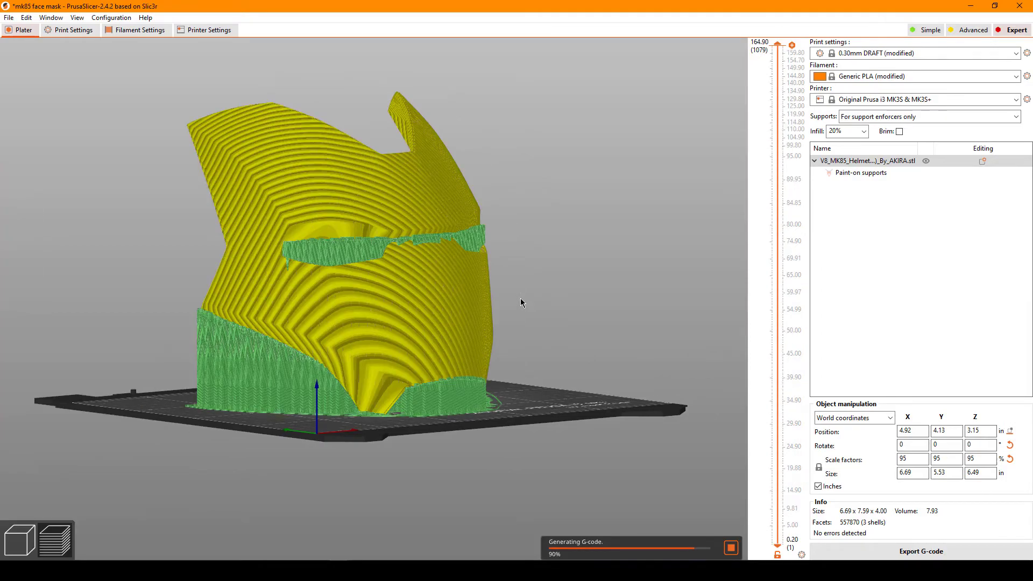
scroll(521, 300, up, 3)
mouse_move(542, 316)
mouse_down()
mouse_move(629, 340)
mouse_move(689, 343)
mouse_move(592, 325)
mouse_move(578, 340)
mouse_move(542, 331)
mouse_move(556, 321)
mouse_move(606, 330)
mouse_up()
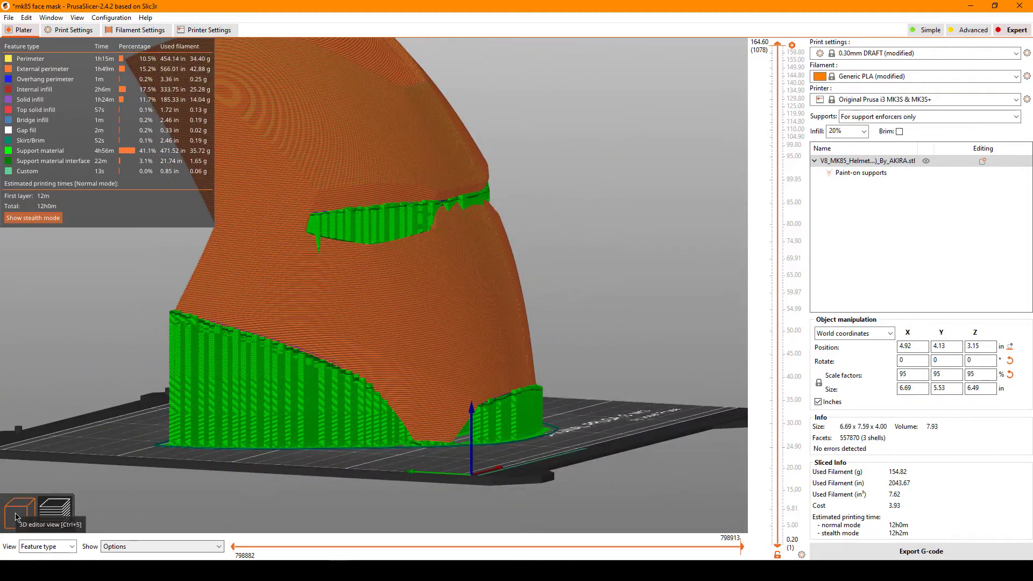
click(16, 518)
- Undo the brow and side-edge enforcer strokes, keeping the bottom rim paint
drag(503, 343, 538, 354)
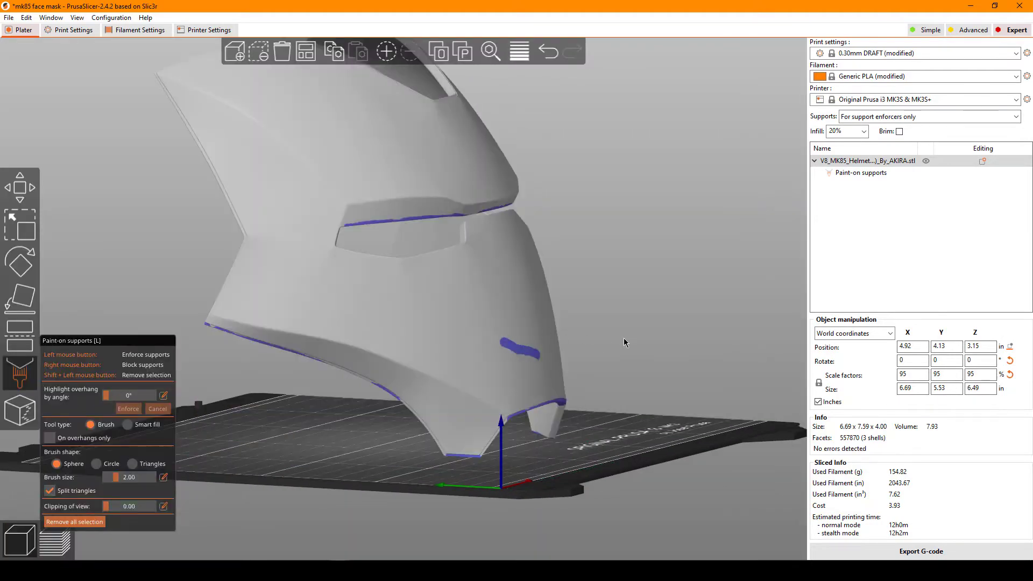
key(ctrl+z)
key(ctrl+z)
key(ctrl+z)
key(ctrl+z)
mouse_move(625, 330)
mouse_down()
mouse_move(678, 331)
mouse_move(635, 313)
mouse_move(703, 315)
mouse_move(746, 300)
mouse_up()
key(ctrl+z)
key(ctrl+z)
key(ctrl+z)
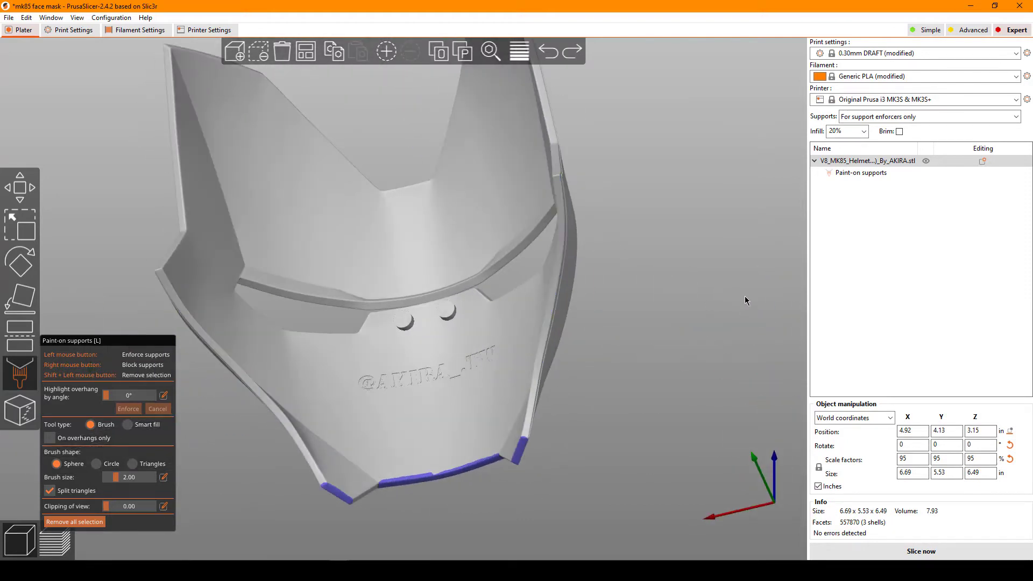
drag(671, 357, 555, 357)
drag(476, 332, 482, 387)
scroll(489, 397, down, 3)
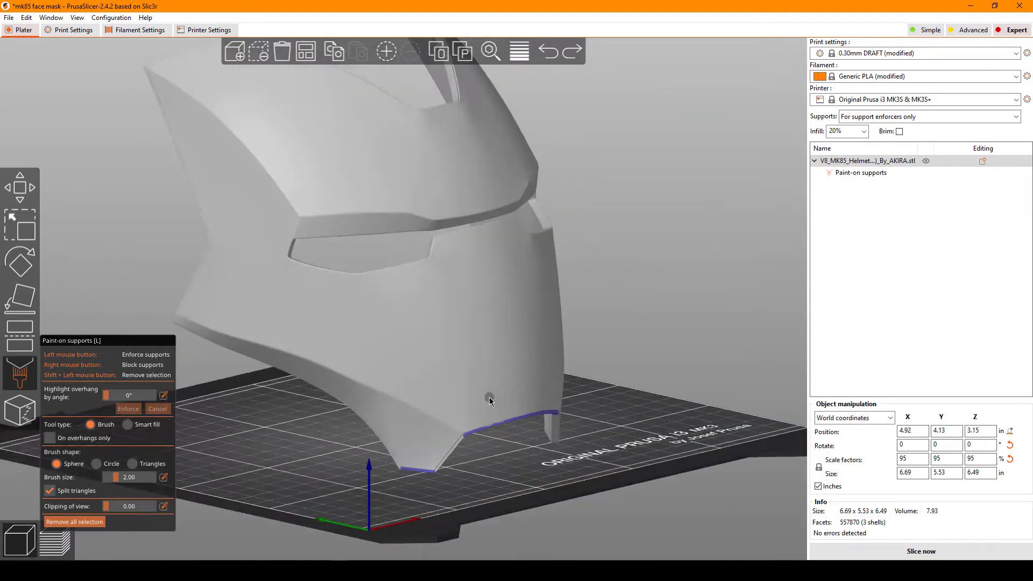
scroll(490, 397, down, 2)
- Tilt the mask slightly around X with the Rotate tool so it stands 7.57 in tall
click(31, 246)
drag(333, 292, 686, 303)
drag(592, 270, 538, 404)
scroll(635, 350, up, 5)
mouse_move(718, 226)
mouse_down()
mouse_move(730, 221)
mouse_move(733, 334)
mouse_up()
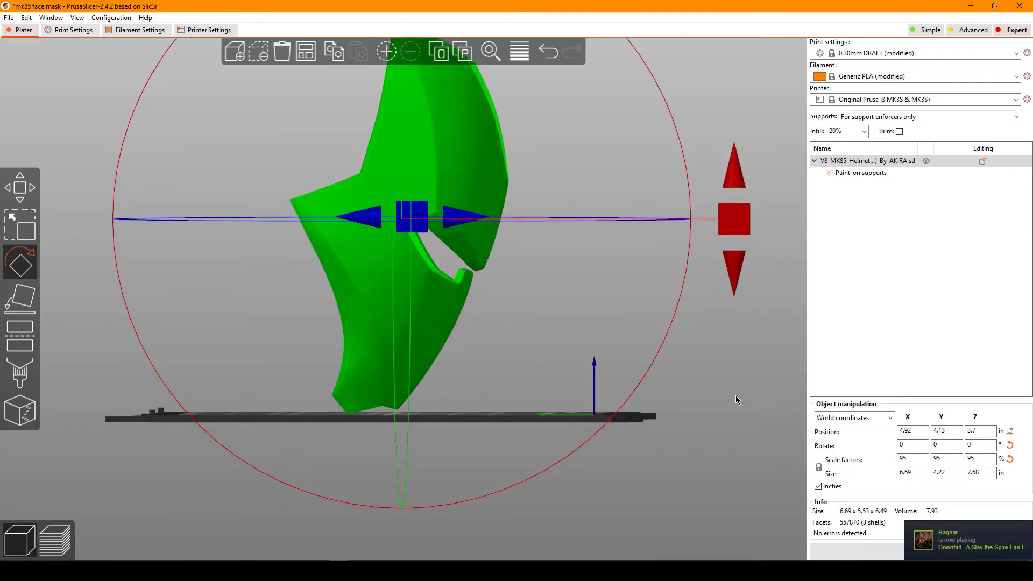
drag(738, 238, 738, 240)
drag(727, 365, 676, 364)
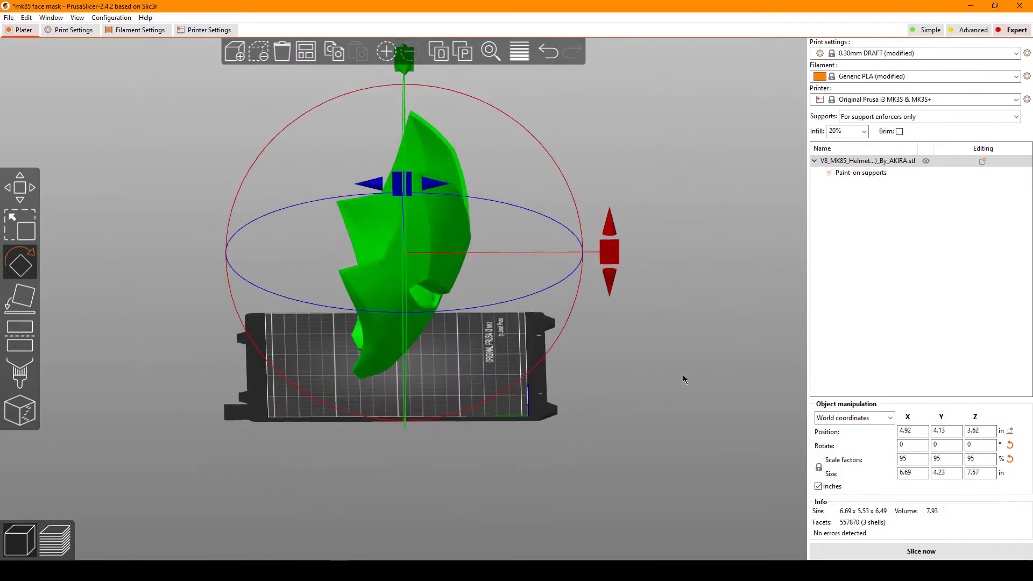
- Re-slice the tilted mask (117.19 g, 7h7m) and zoom in on the sliced preview
click(836, 556)
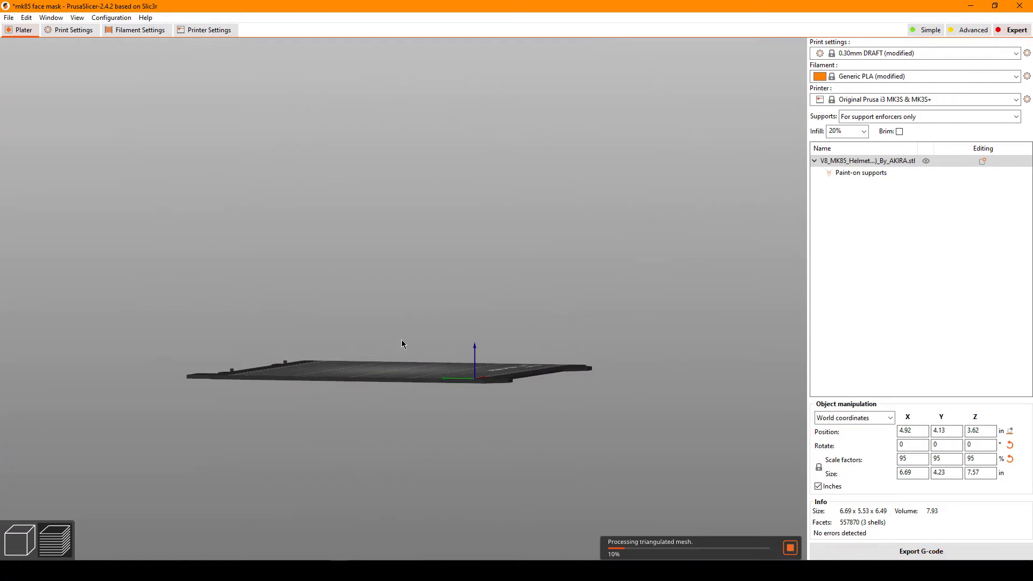
scroll(474, 415, up, 5)
mouse_move(474, 415)
mouse_down()
mouse_move(505, 420)
mouse_move(477, 431)
mouse_move(609, 193)
mouse_move(470, 368)
mouse_move(327, 156)
mouse_move(363, 238)
mouse_move(515, 333)
mouse_up()
scroll(363, 238, up, 5)
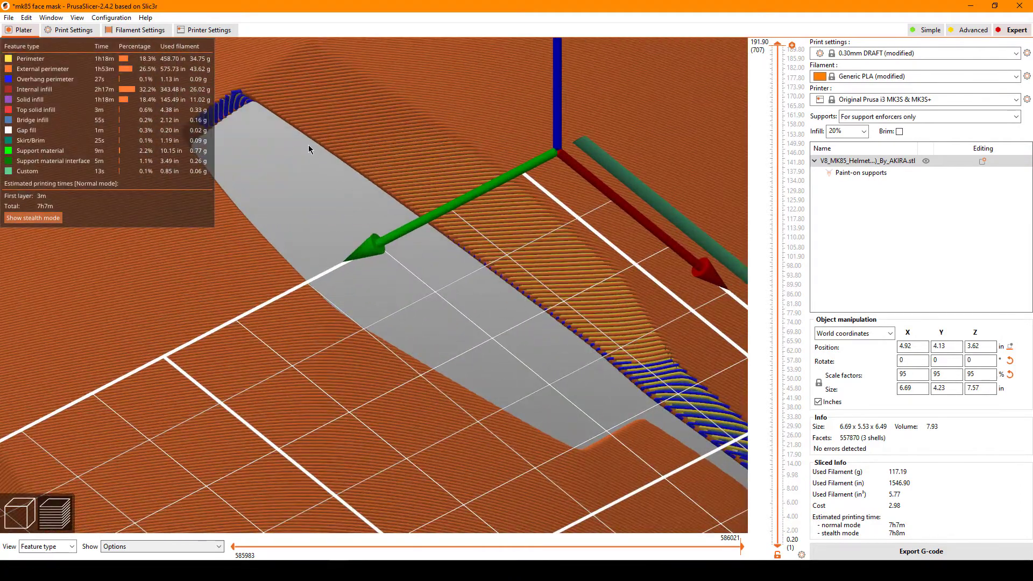
scroll(443, 250, up, 1)
scroll(406, 341, up, 3)
scroll(480, 319, up, 1)
scroll(574, 345, up, 2)
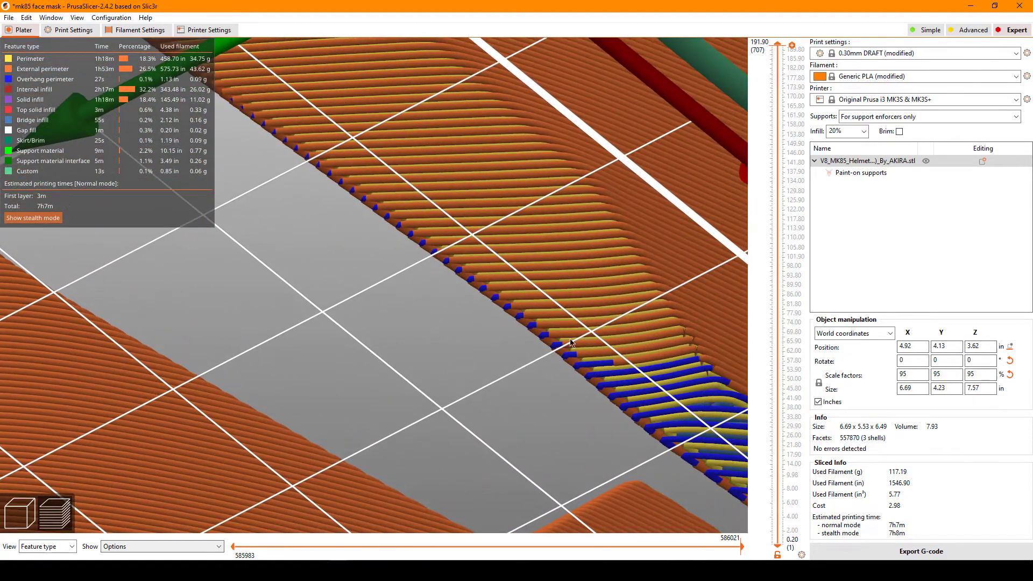
scroll(420, 295, down, 2)
scroll(321, 267, down, 2)
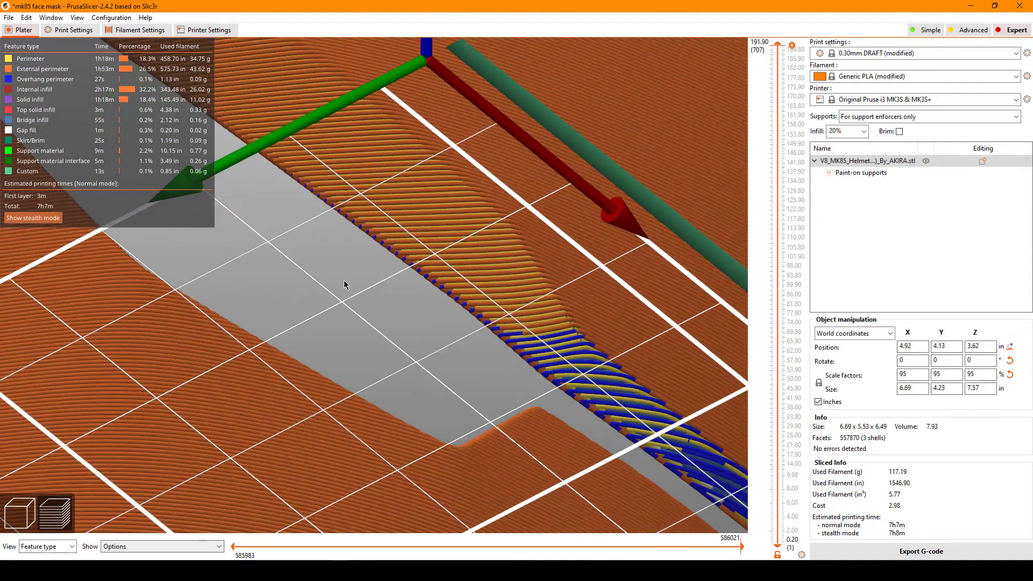
- Orbit beneath the slice to inspect unsupported edges around the eye opening
mouse_move(349, 287)
mouse_down()
mouse_move(394, 322)
mouse_move(348, 321)
mouse_move(368, 318)
mouse_up()
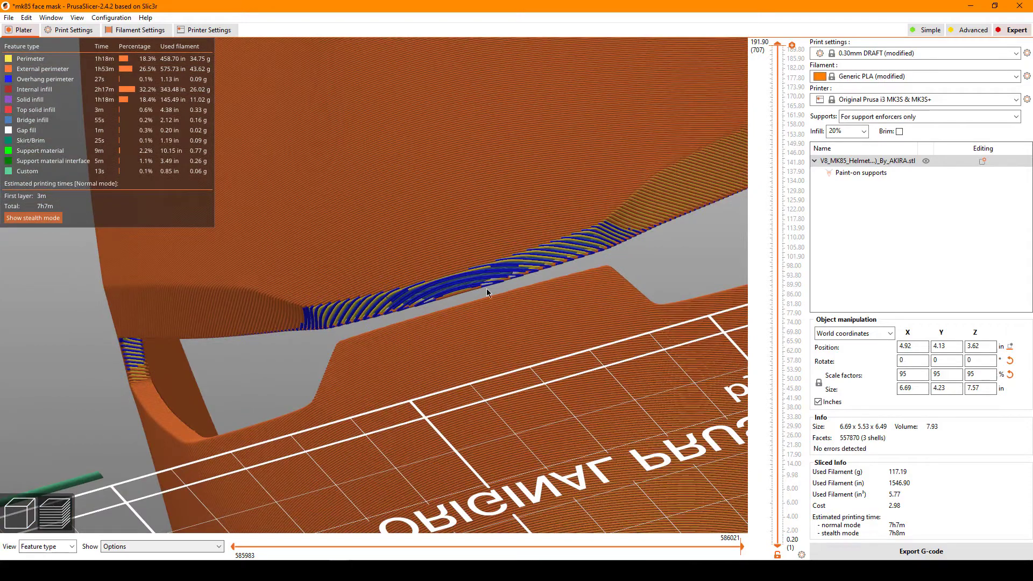
mouse_move(657, 253)
mouse_down()
mouse_move(263, 312)
mouse_move(380, 282)
mouse_move(354, 283)
mouse_move(335, 189)
mouse_up()
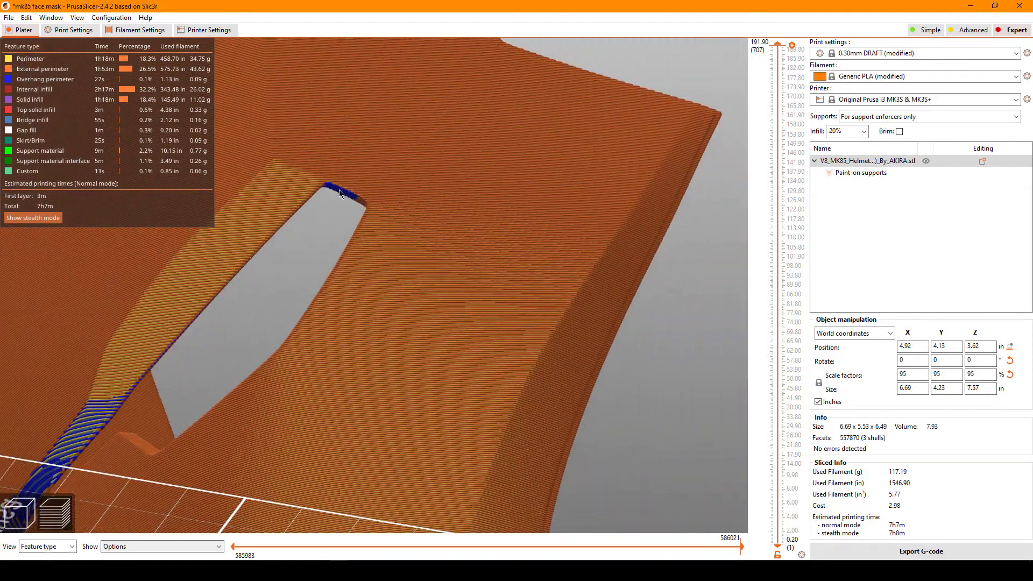
mouse_move(339, 235)
mouse_down()
mouse_move(459, 251)
mouse_move(443, 254)
mouse_up()
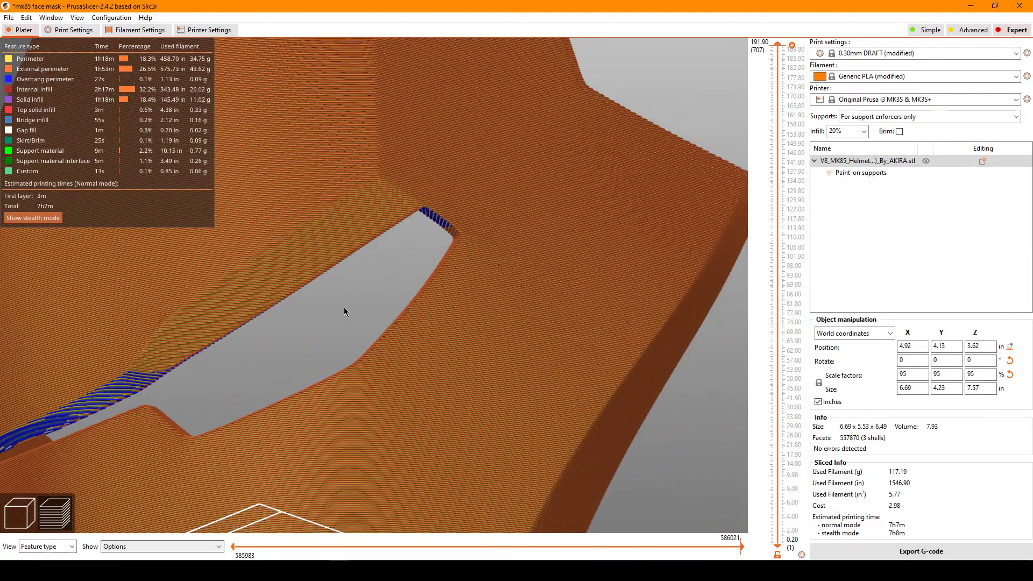
mouse_move(343, 308)
mouse_down()
mouse_move(328, 321)
mouse_move(415, 289)
mouse_move(412, 320)
mouse_move(490, 288)
mouse_move(477, 301)
mouse_move(395, 292)
mouse_move(479, 306)
mouse_move(394, 296)
mouse_move(491, 199)
mouse_move(622, 329)
mouse_move(611, 309)
mouse_move(44, 471)
mouse_up()
scroll(44, 471, up, 2)
- Return to the 3D editor and paint enforcers over the unpainted lower-lip segment
click(27, 520)
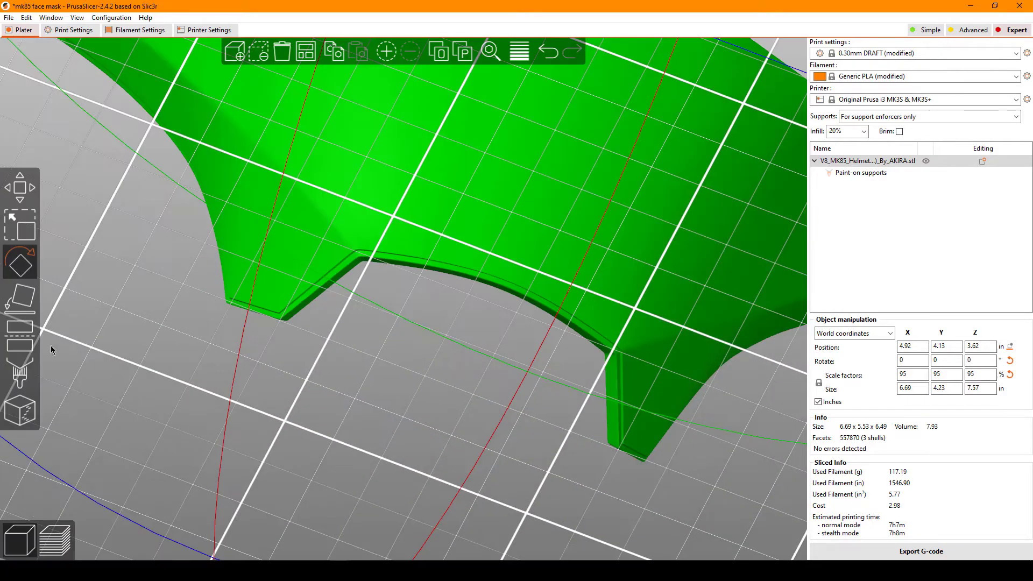
key(l)
mouse_move(333, 328)
mouse_down()
mouse_move(281, 286)
mouse_move(289, 253)
mouse_up()
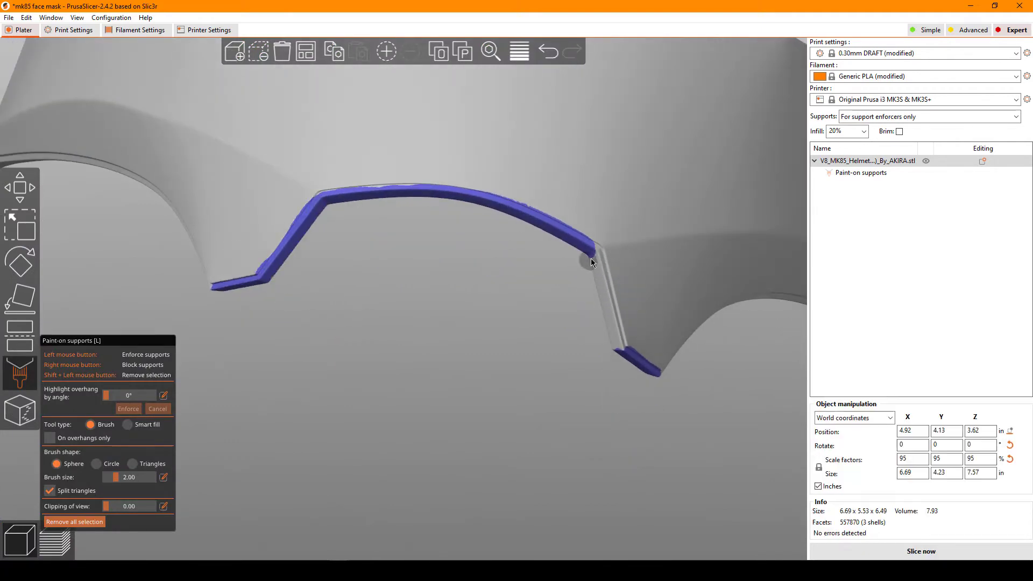
drag(606, 303, 619, 344)
scroll(514, 397, down, 5)
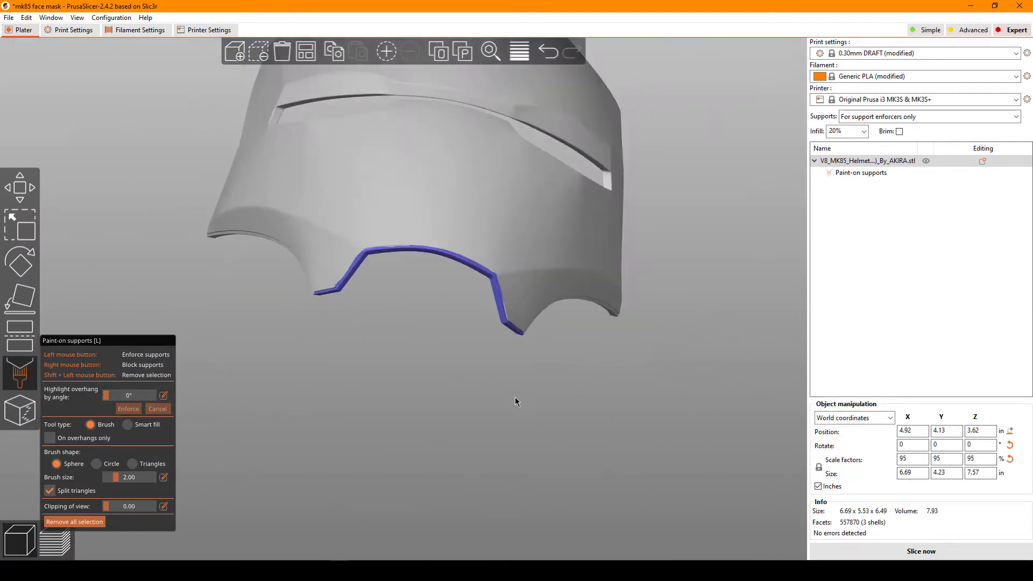
mouse_move(515, 397)
mouse_down()
mouse_move(630, 297)
mouse_move(619, 385)
mouse_up()
scroll(633, 341, up, 3)
scroll(764, 282, up, 3)
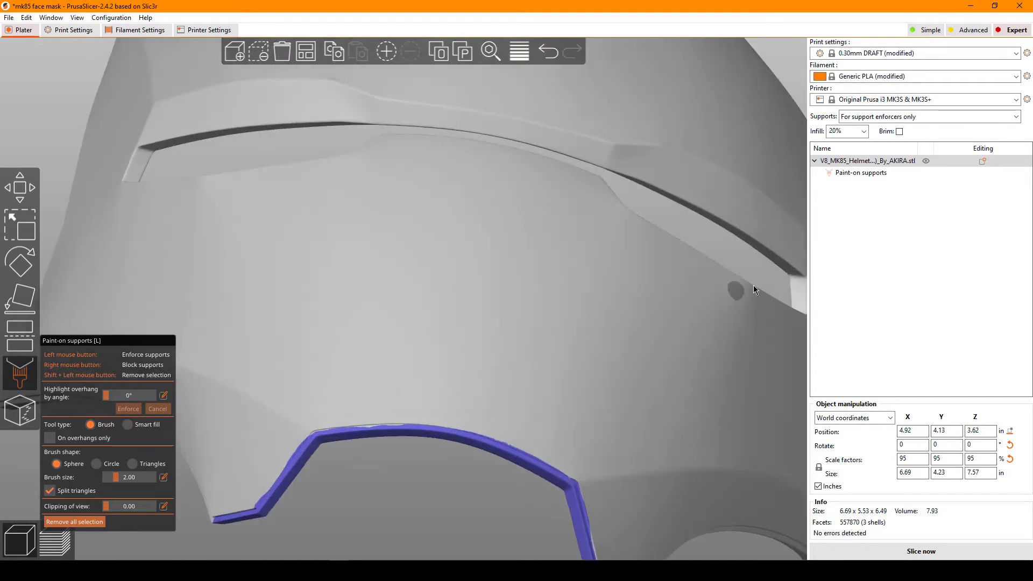
- Reslice the mask from the front view, now estimating 117.50 g and 7h11m
scroll(690, 275, down, 2)
key(2)
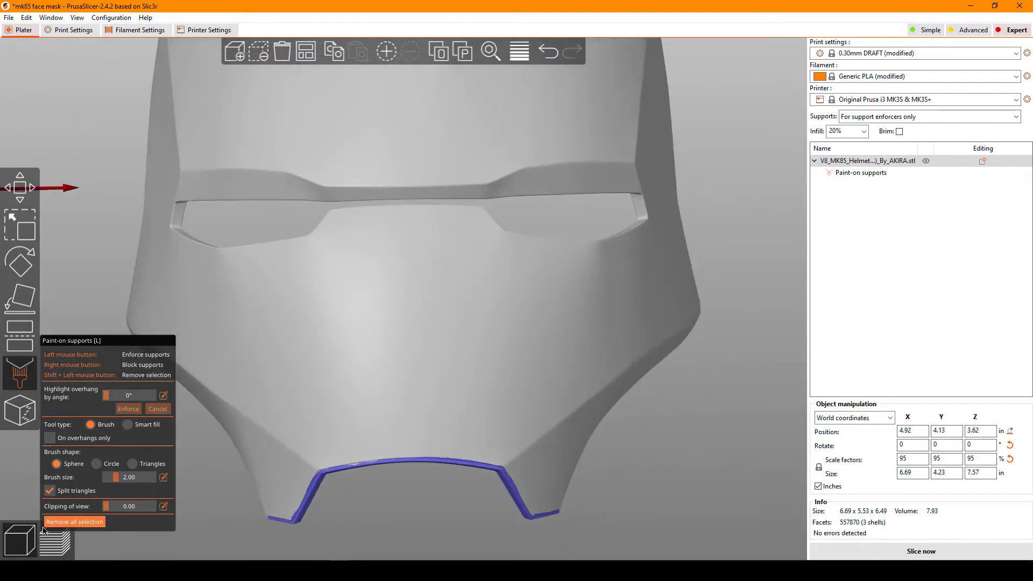
click(43, 545)
drag(715, 194, 748, 124)
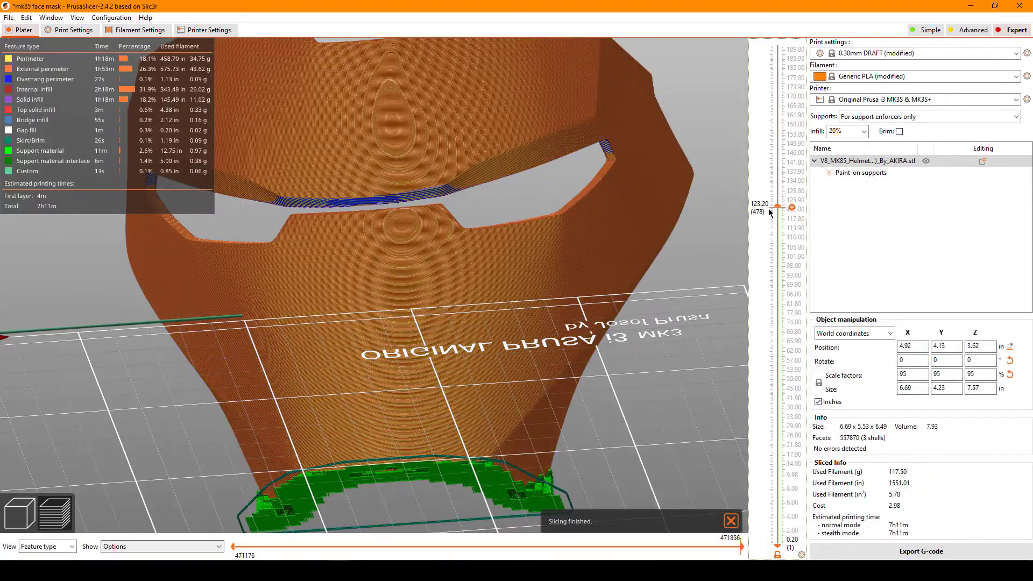
- Inspect sliced layers up to 68.00 mm, then 81.50 mm, from front, top and underneath
drag(778, 44, 778, 336)
key(1)
drag(606, 180, 659, 198)
scroll(659, 198, up, 5)
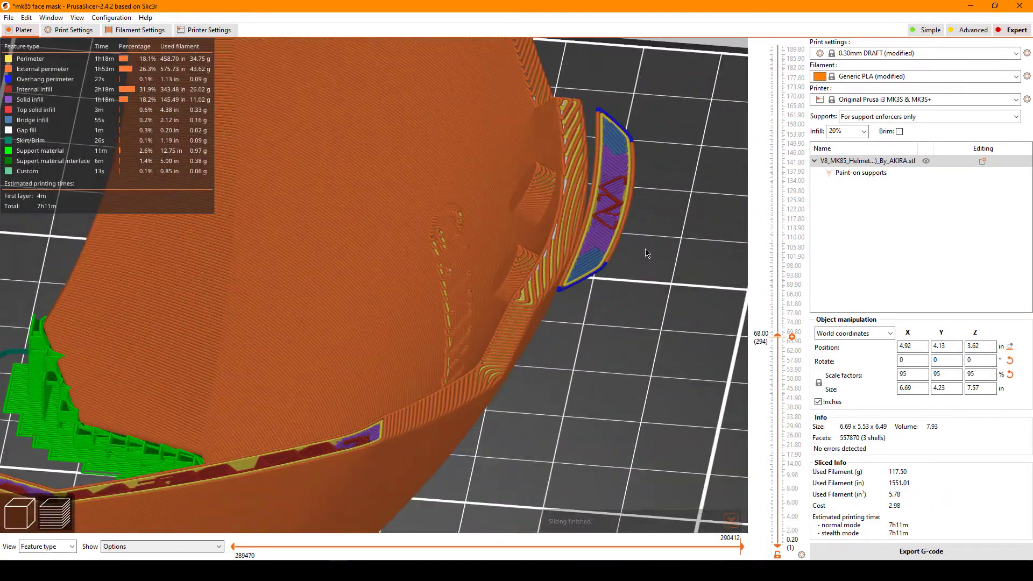
scroll(586, 295, up, 2)
mouse_move(585, 294)
mouse_down()
mouse_move(609, 279)
mouse_move(542, 269)
mouse_up()
drag(778, 336, 780, 306)
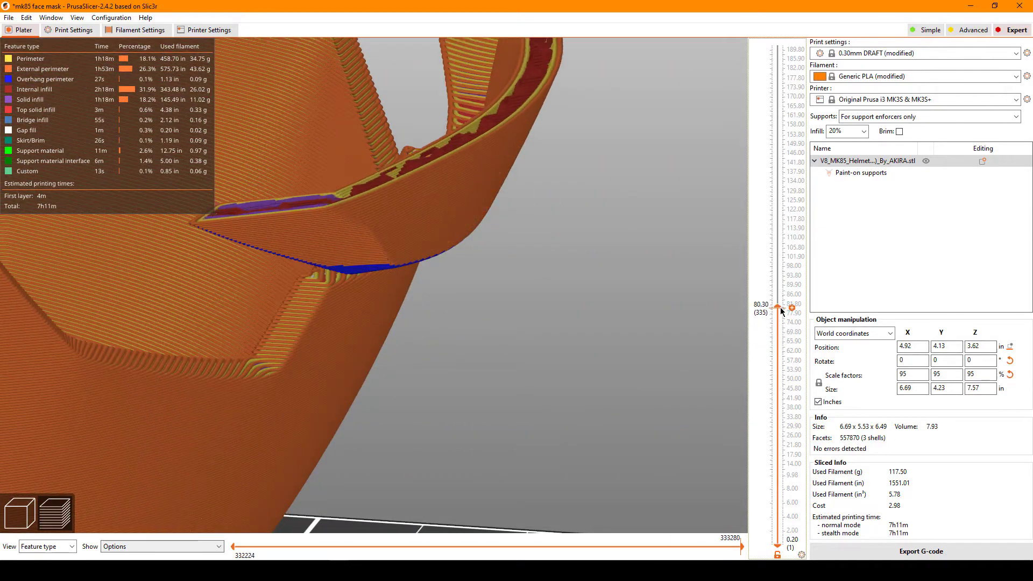
mouse_move(660, 312)
mouse_down()
mouse_move(534, 227)
mouse_move(493, 229)
mouse_move(588, 247)
mouse_move(535, 282)
mouse_move(507, 279)
mouse_up()
- Paint a support enforcer band along the brow ridge between the eye openings
click(23, 509)
scroll(498, 340, up, 5)
drag(230, 240, 287, 239)
drag(350, 229, 420, 230)
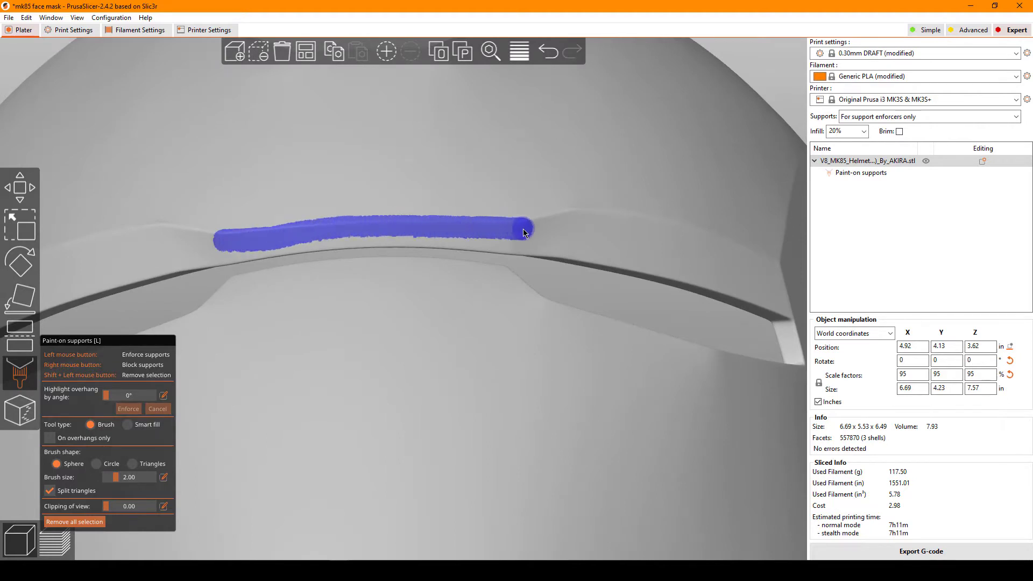
drag(520, 250, 464, 245)
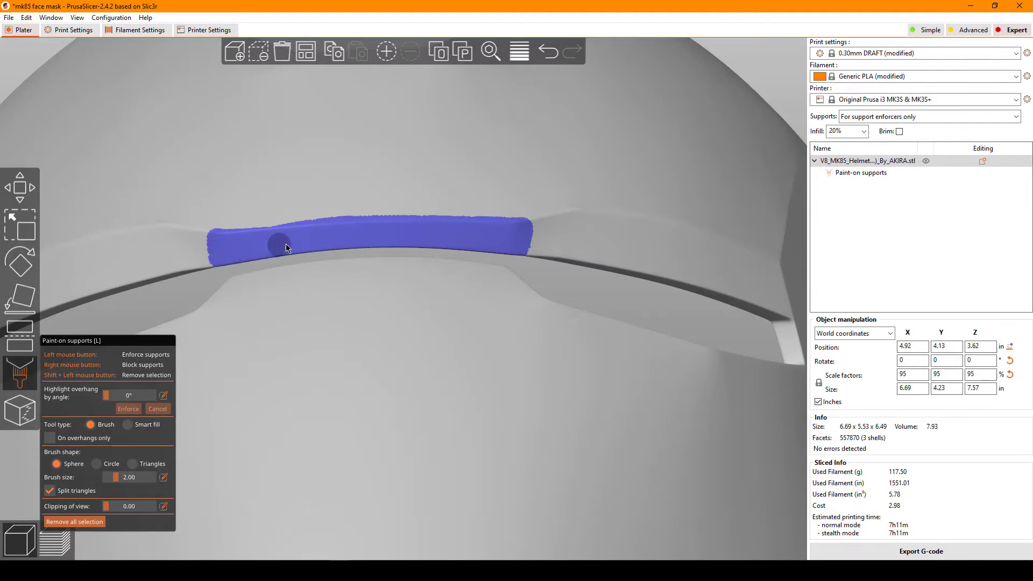
drag(534, 235, 525, 237)
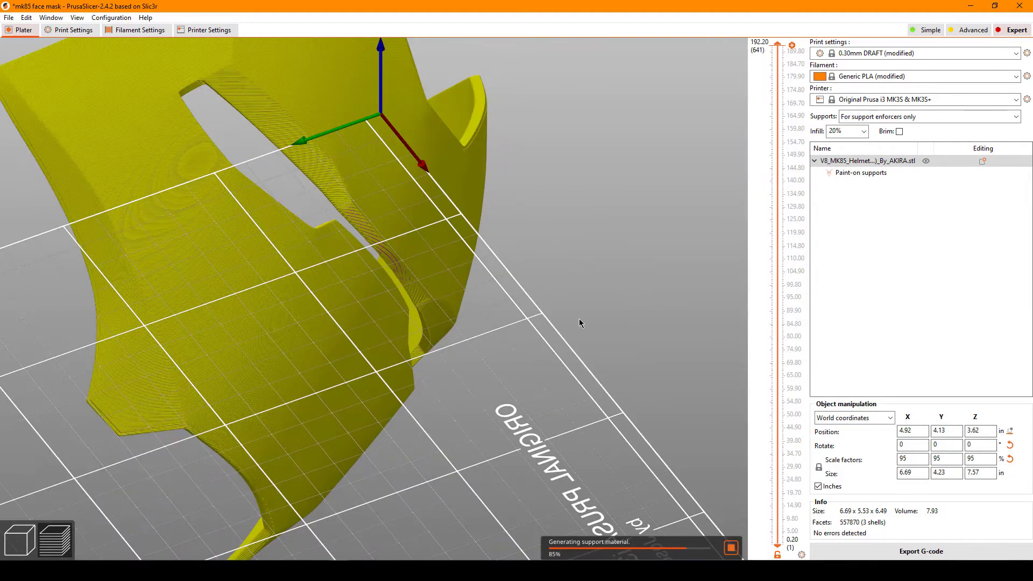
- Orbit and zoom over the newly generated green supports
mouse_move(579, 319)
mouse_down()
mouse_move(611, 338)
mouse_move(575, 361)
mouse_move(634, 350)
mouse_move(641, 332)
mouse_up()
scroll(560, 289, up, 3)
drag(560, 289, 578, 252)
scroll(516, 241, up, 3)
scroll(516, 241, down, 3)
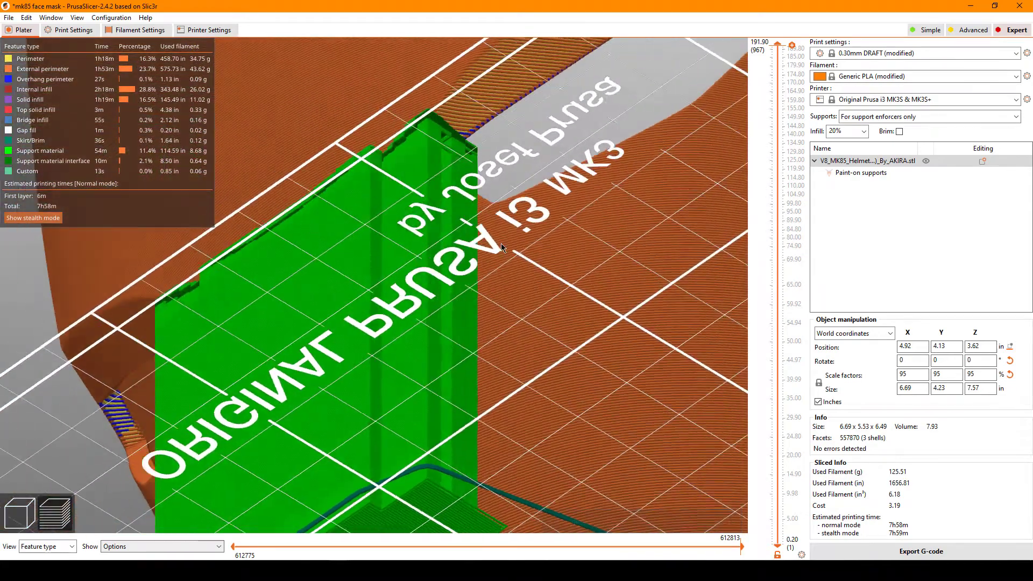
drag(502, 243, 283, 379)
- Extend the ridge paint at both ends and reslice (126.26 g, 8h5m)
click(21, 501)
click(179, 199)
drag(603, 249, 573, 245)
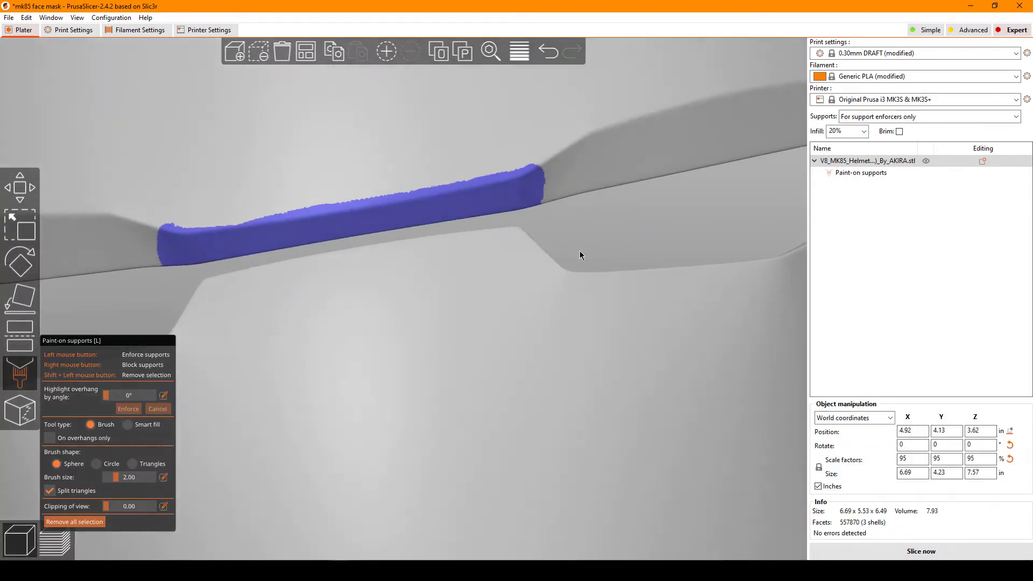
mouse_move(538, 183)
mouse_down()
mouse_move(536, 173)
mouse_move(540, 191)
mouse_move(526, 173)
mouse_move(498, 193)
mouse_move(267, 233)
mouse_up()
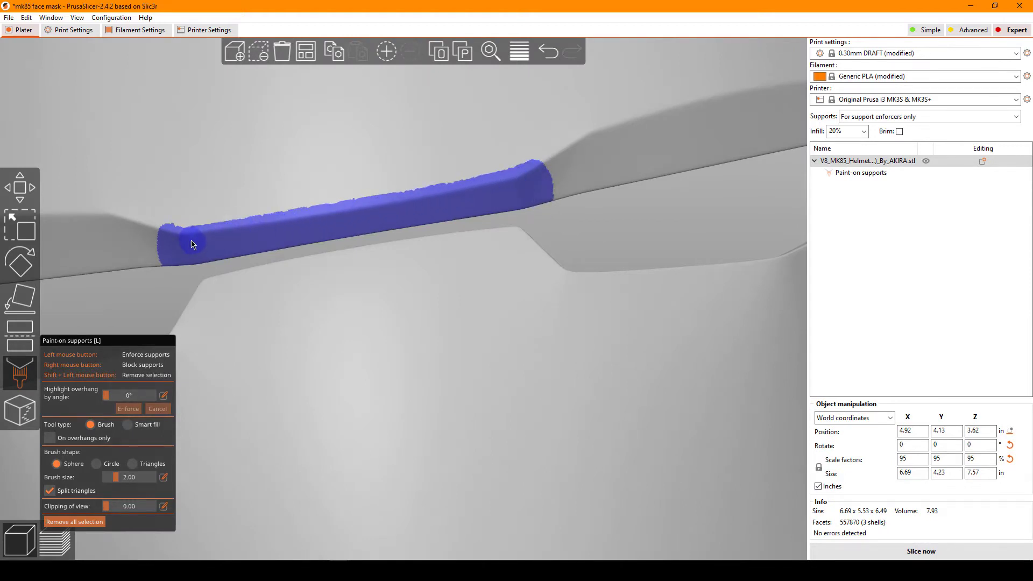
scroll(587, 292, down, 5)
mouse_move(587, 292)
mouse_down()
mouse_move(669, 386)
mouse_move(780, 485)
mouse_up()
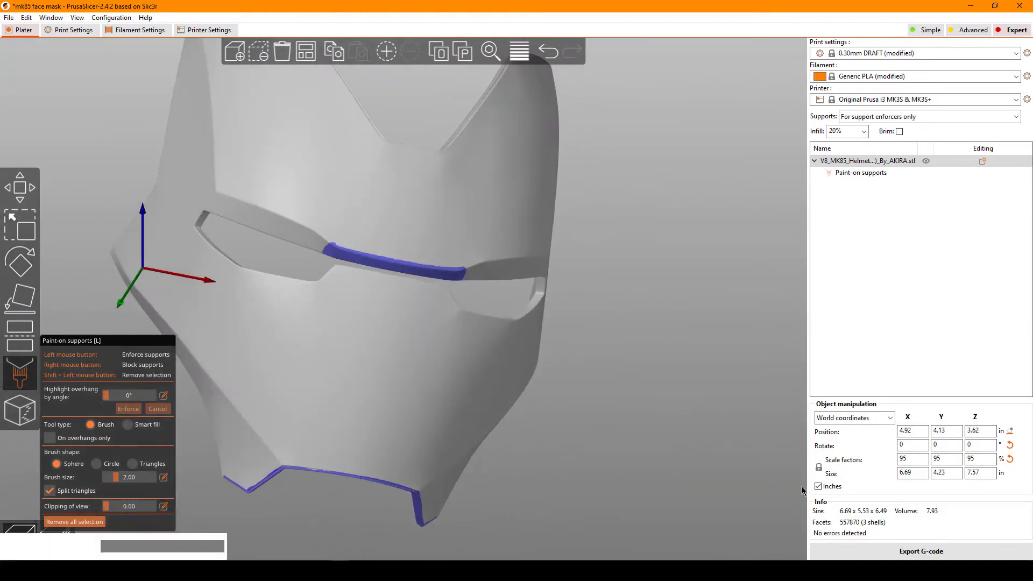
click(853, 552)
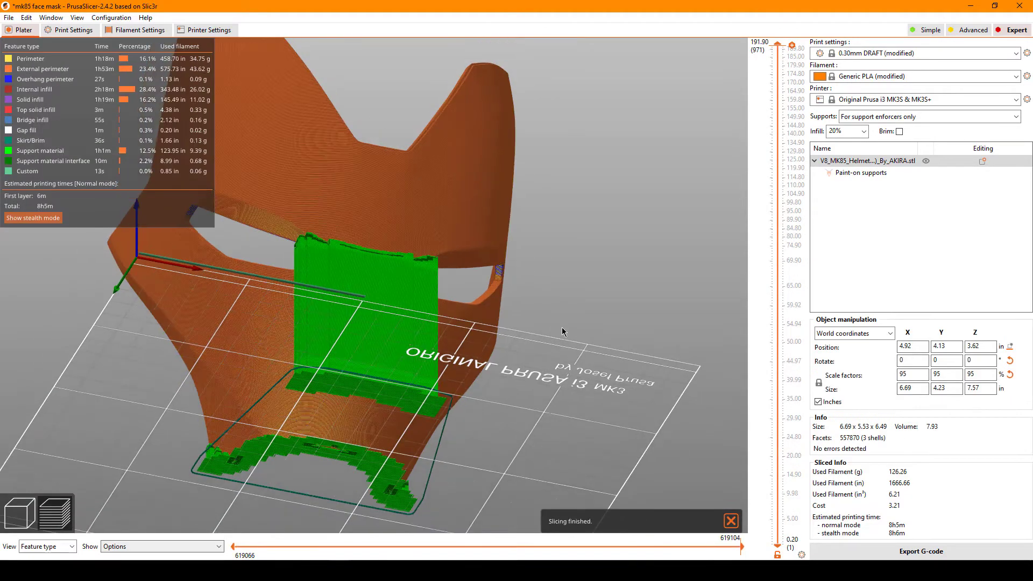
- Zoom in on the front of the support block and the eye opening
mouse_move(561, 328)
mouse_down()
mouse_move(486, 372)
mouse_move(571, 386)
mouse_up()
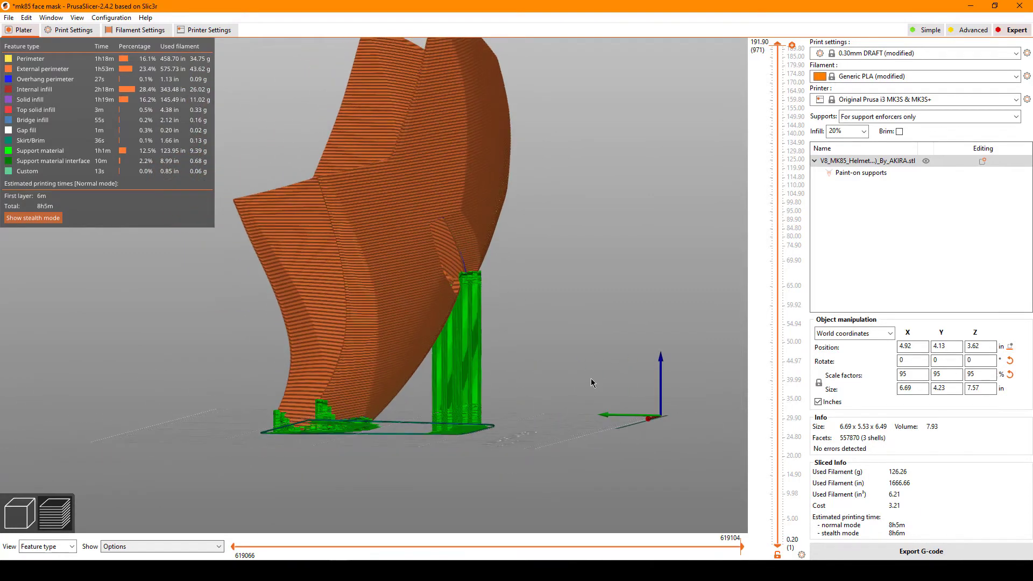
drag(571, 385, 535, 380)
scroll(526, 373, up, 3)
scroll(392, 271, up, 1)
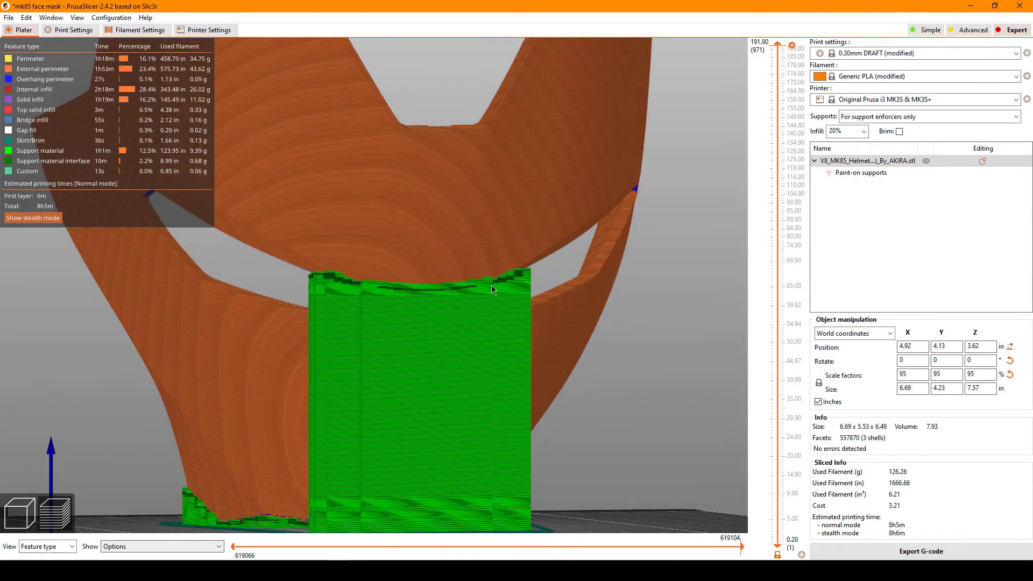
drag(305, 284, 348, 279)
scroll(325, 227, down, 3)
scroll(438, 389, up, 4)
scroll(430, 295, up, 2)
scroll(431, 295, down, 3)
scroll(354, 273, up, 3)
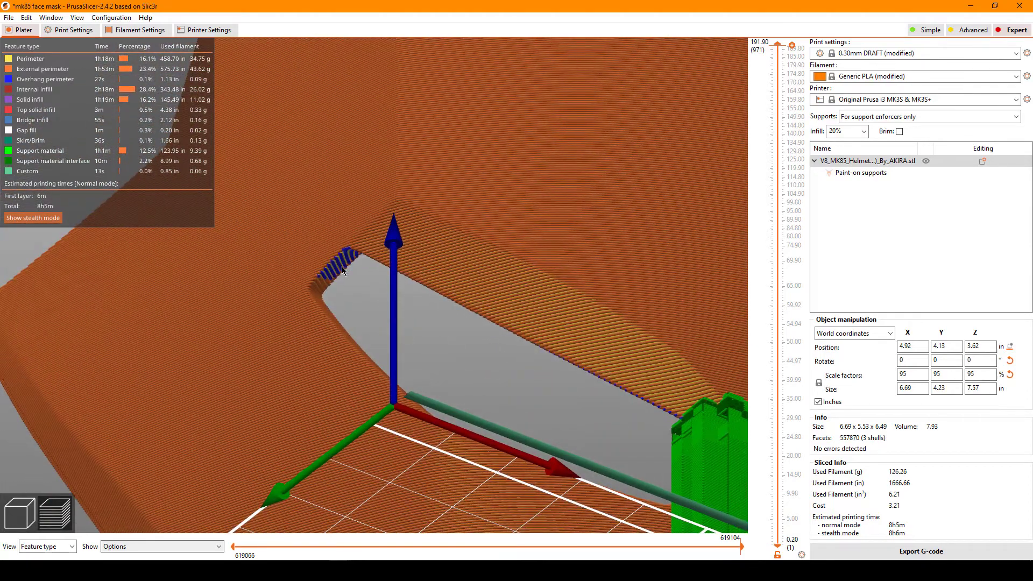
scroll(356, 285, up, 2)
scroll(366, 288, down, 3)
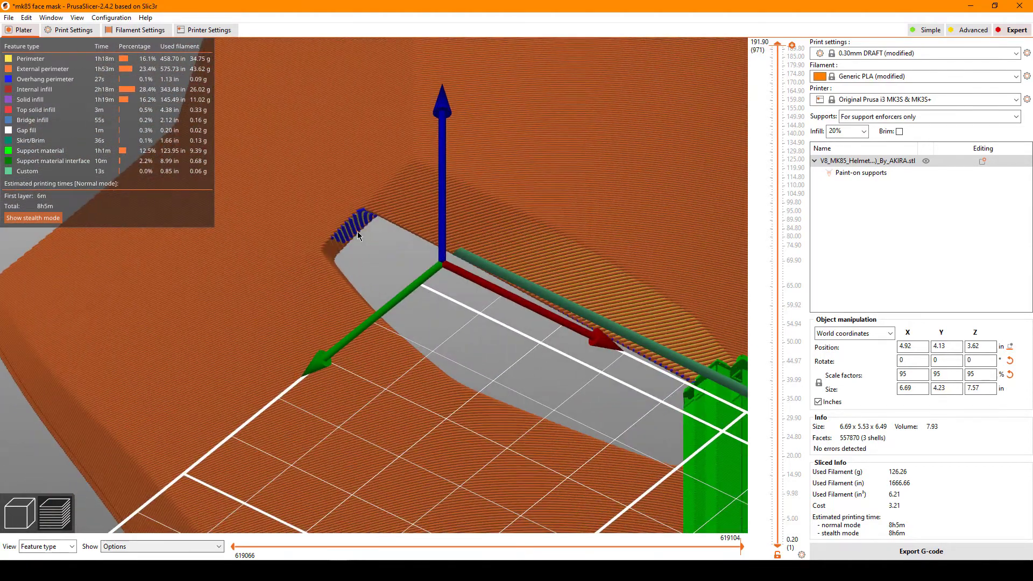
scroll(344, 245, down, 1)
scroll(389, 335, down, 2)
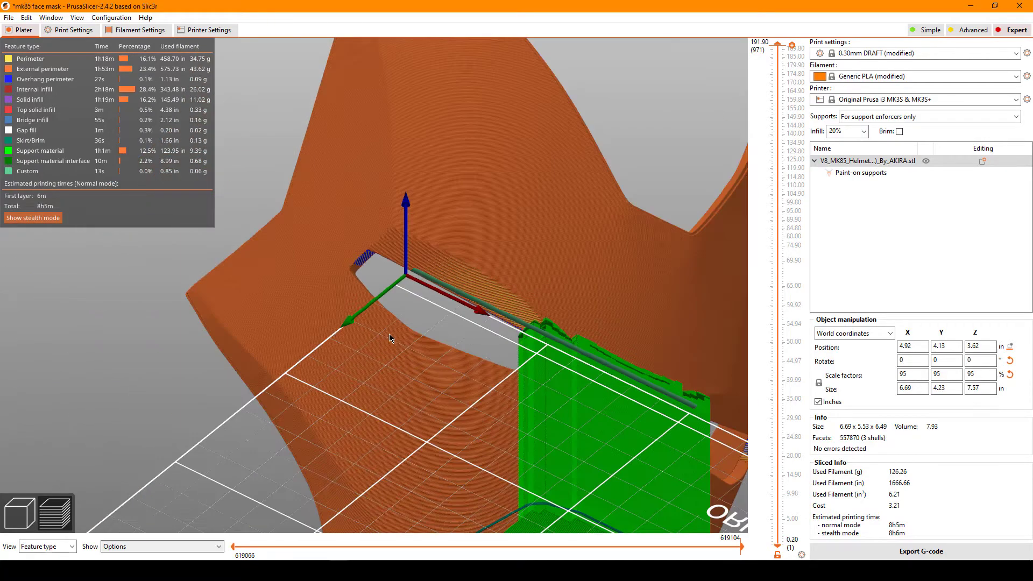
scroll(450, 335, down, 2)
- Orbit to low side, top-down and three-quarter views of the support block
mouse_move(450, 336)
mouse_down()
mouse_move(631, 379)
mouse_move(571, 317)
mouse_move(583, 334)
mouse_move(560, 322)
mouse_move(530, 333)
mouse_move(411, 336)
mouse_move(757, 333)
mouse_up()
mouse_move(592, 370)
mouse_down()
mouse_move(607, 376)
mouse_move(635, 338)
mouse_move(480, 338)
mouse_up()
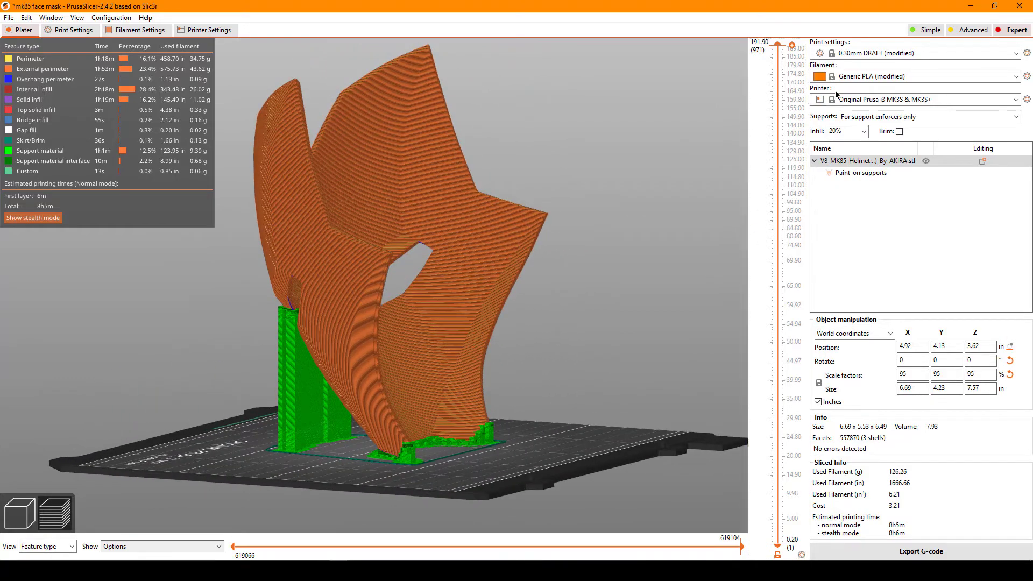
mouse_move(646, 231)
mouse_down()
mouse_move(594, 367)
mouse_move(667, 357)
mouse_up()
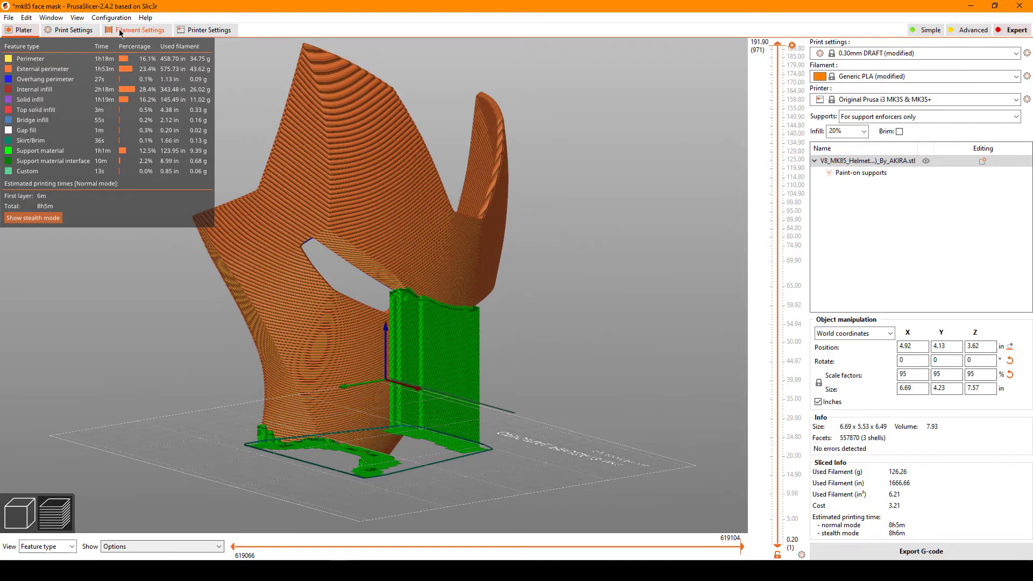
click(80, 32)
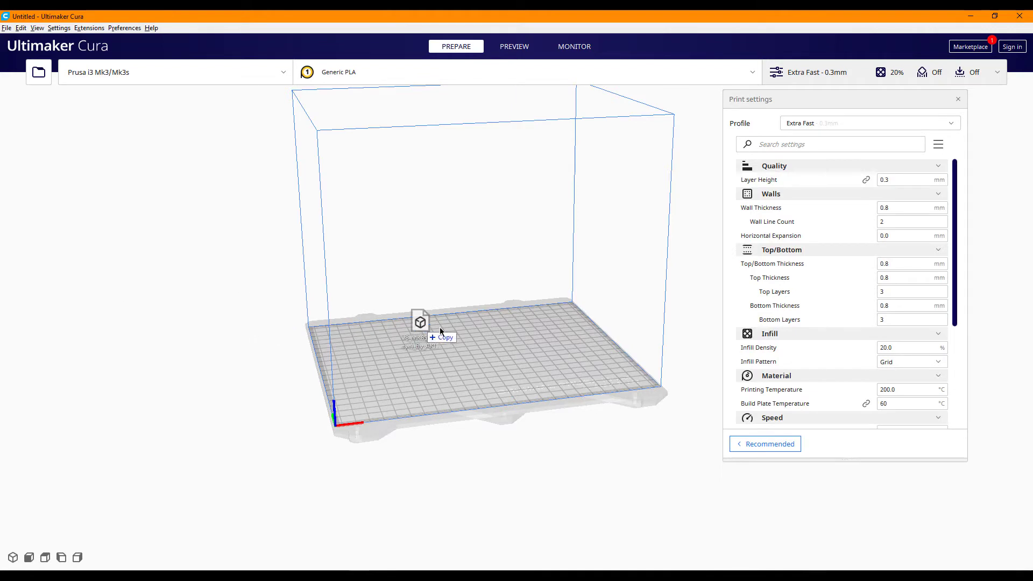
- Load the MK85 helmet mask STL onto the Cura build plate
drag(440, 327, 499, 336)
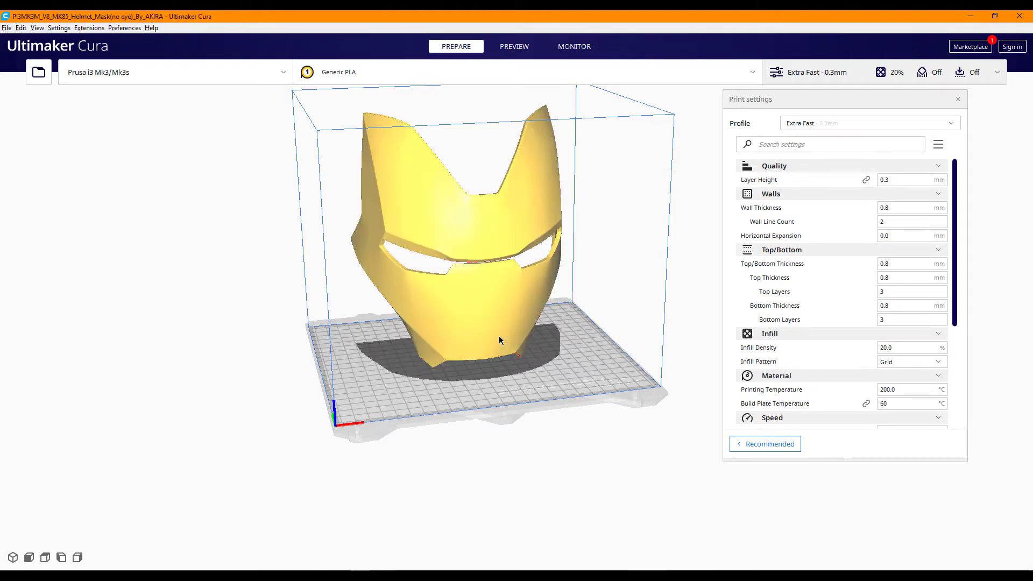
scroll(499, 336, up, 2)
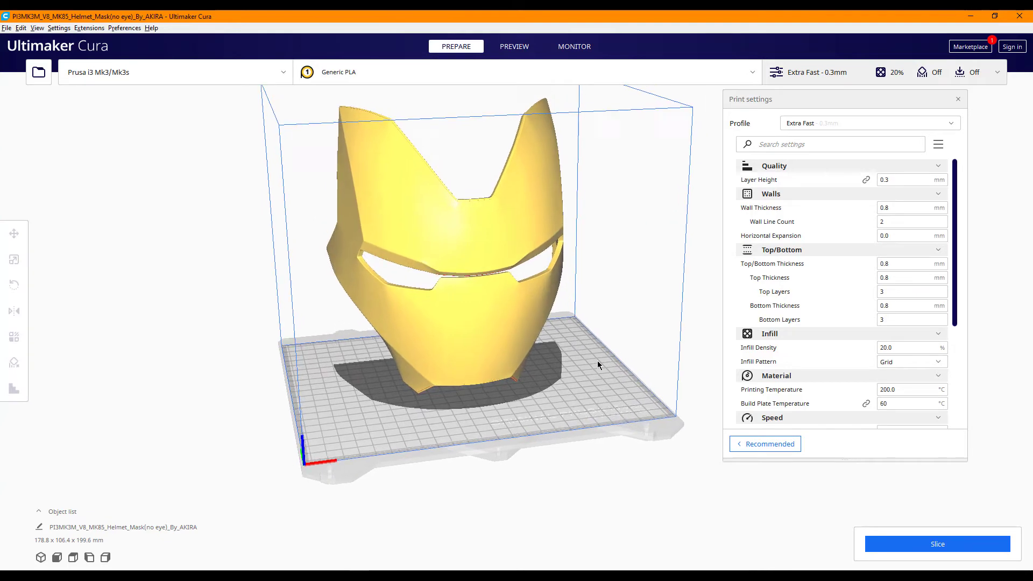
middle_drag(613, 360, 560, 345)
- Set the printer to the Creality Ender-3
click(125, 75)
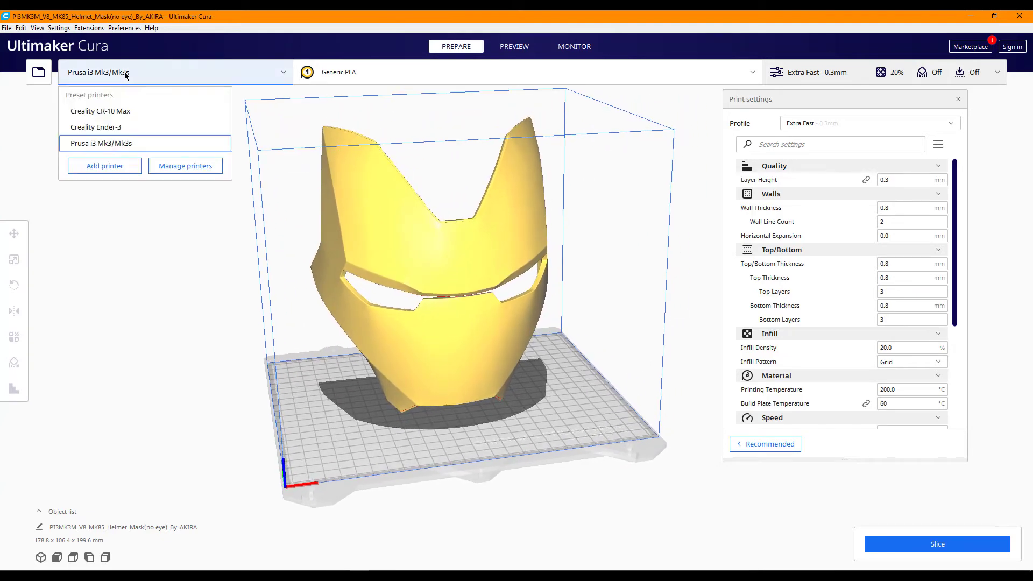
click(119, 127)
scroll(260, 234, up, 3)
scroll(257, 266, up, 2)
scroll(257, 270, down, 1)
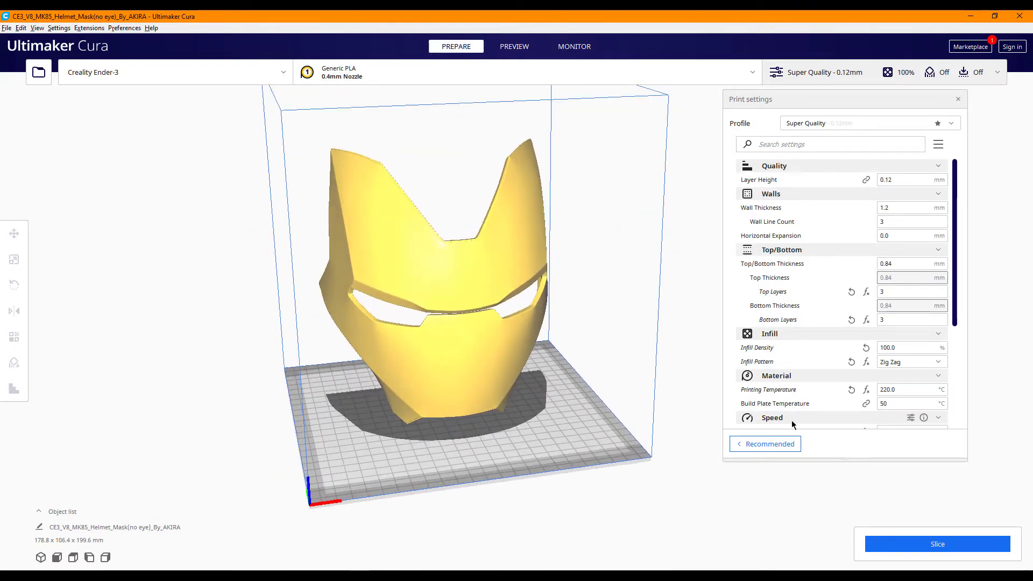
mouse_move(542, 361)
right_down()
mouse_move(602, 360)
mouse_move(593, 337)
mouse_move(671, 364)
mouse_move(516, 340)
mouse_move(526, 328)
mouse_move(521, 351)
mouse_move(554, 337)
mouse_move(634, 337)
mouse_move(485, 328)
right_up()
- Select the helmet, tilt it 30° about the red axis, then deselect it
click(409, 334)
click(14, 286)
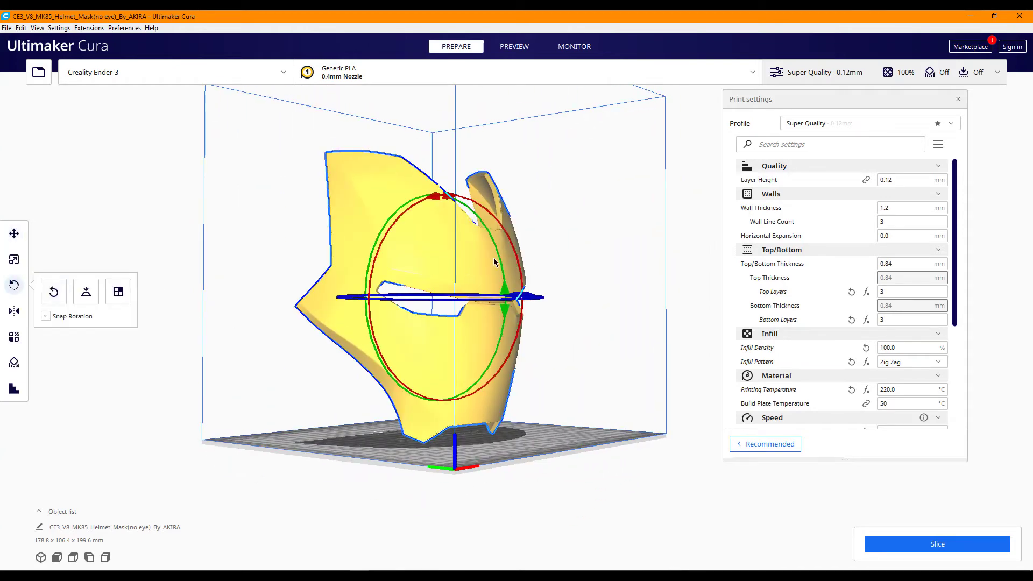
right_drag(538, 280, 603, 275)
mouse_move(495, 216)
mouse_down()
mouse_move(541, 231)
mouse_move(523, 222)
mouse_up()
scroll(228, 325, up, 3)
mouse_move(237, 323)
right_down()
mouse_move(356, 312)
mouse_move(111, 274)
mouse_move(389, 415)
right_up()
click(317, 327)
scroll(256, 449, up, 5)
scroll(296, 359, down, 5)
- View the mask from front and side, reselect it and open the Marketplace
mouse_move(296, 359)
right_down()
mouse_move(251, 402)
mouse_move(371, 389)
right_up()
scroll(493, 396, up, 5)
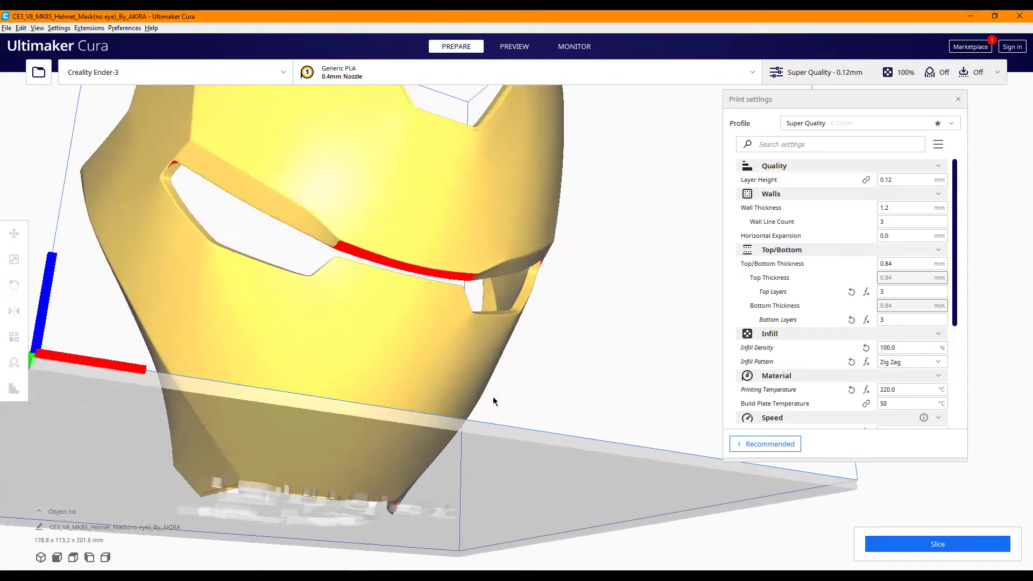
mouse_move(493, 396)
right_down()
mouse_move(712, 432)
mouse_move(282, 386)
mouse_move(249, 396)
mouse_move(249, 374)
right_up()
scroll(249, 373, up, 2)
right_drag(94, 356, 263, 293)
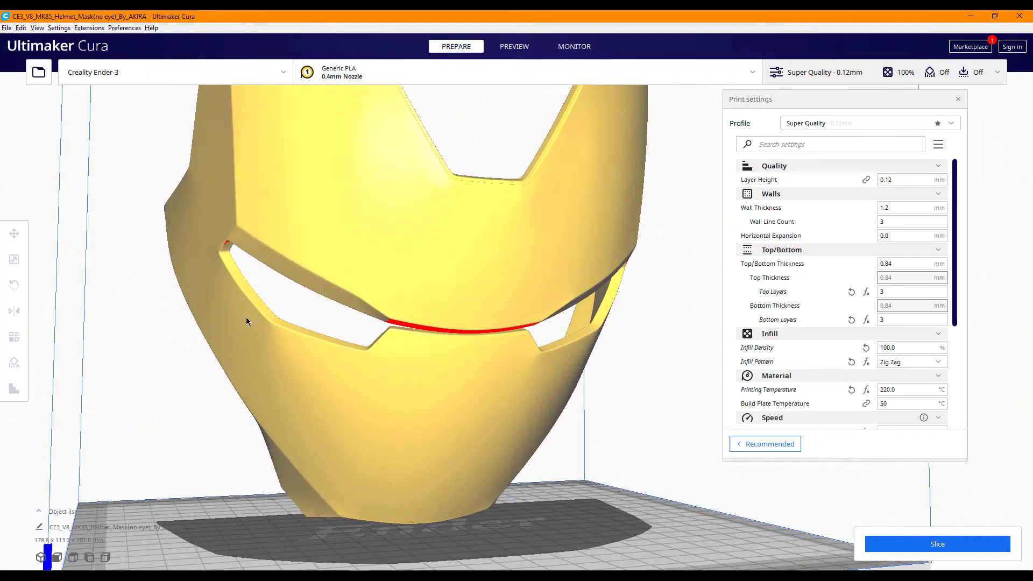
click(222, 289)
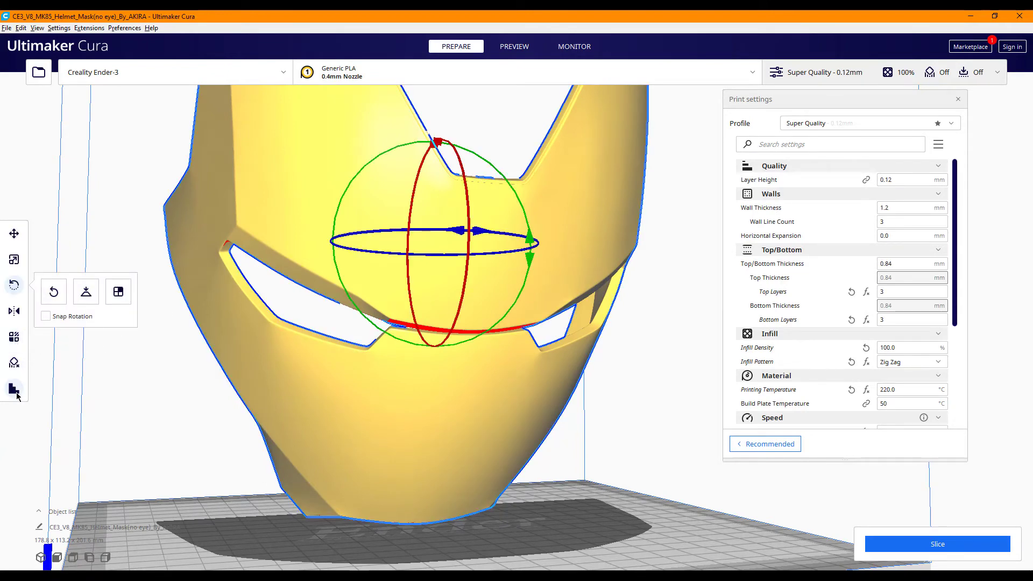
click(967, 49)
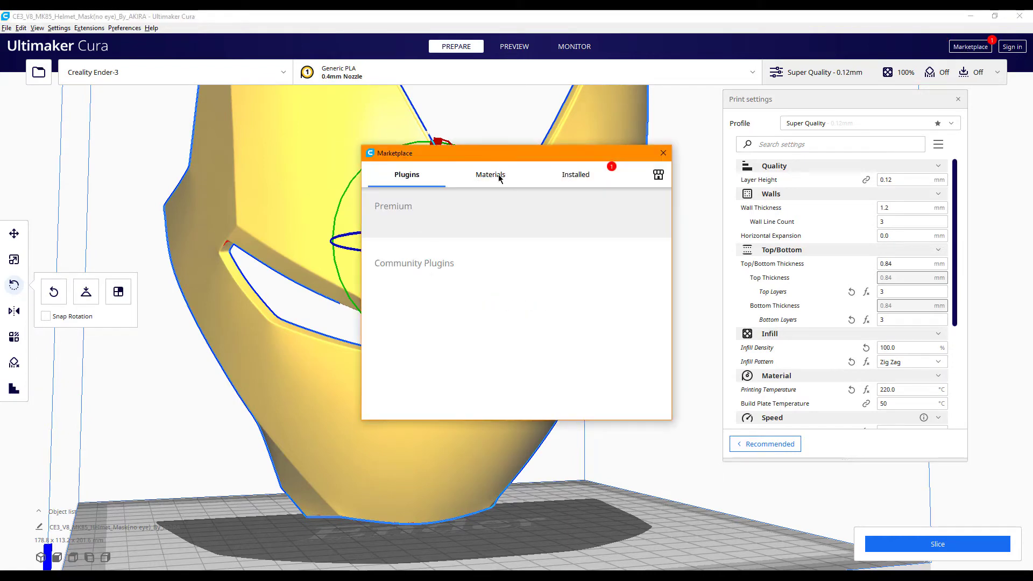
- Confirm Custom Supports is listed under Installed, then close the hanging Marketplace
click(580, 176)
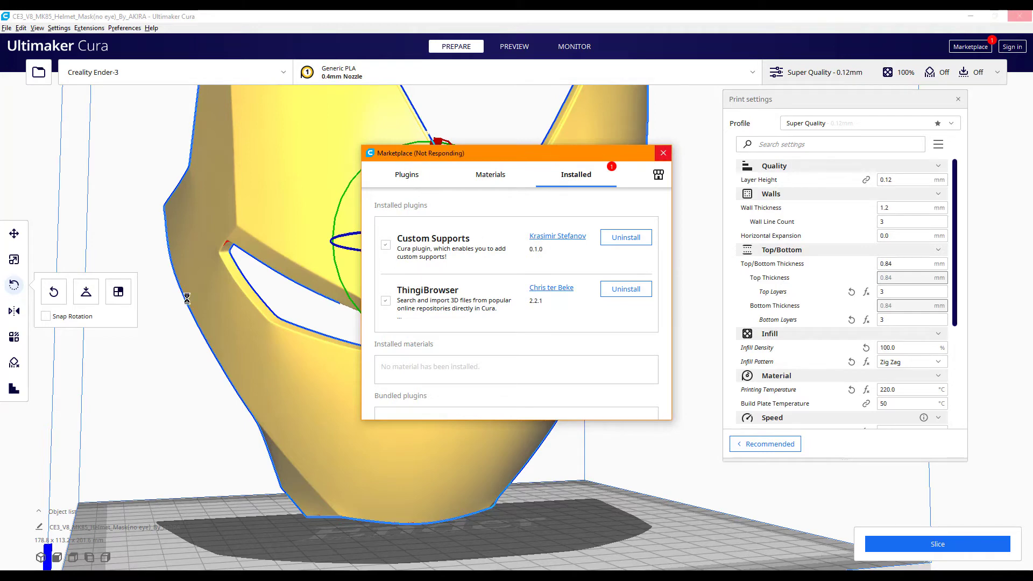
click(663, 155)
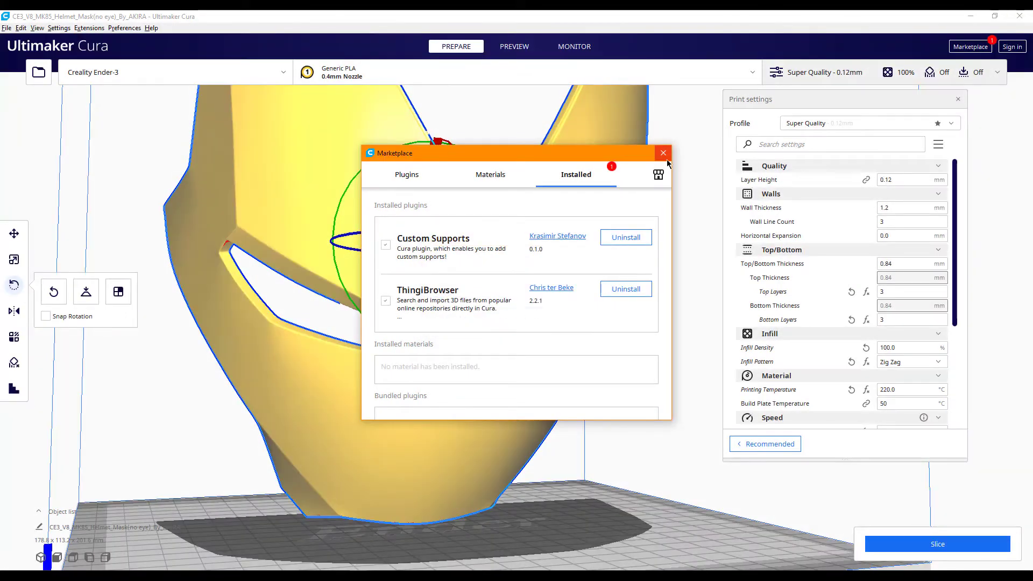
click(667, 159)
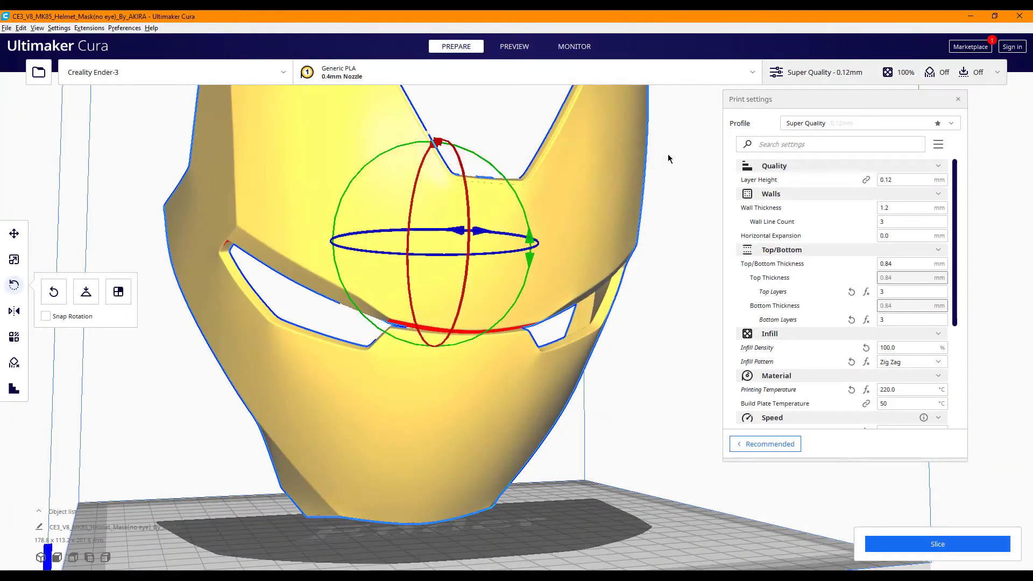
- Switch to Low Quality 0.28mm, discarding changes, and select the Custom Supports tool
click(815, 129)
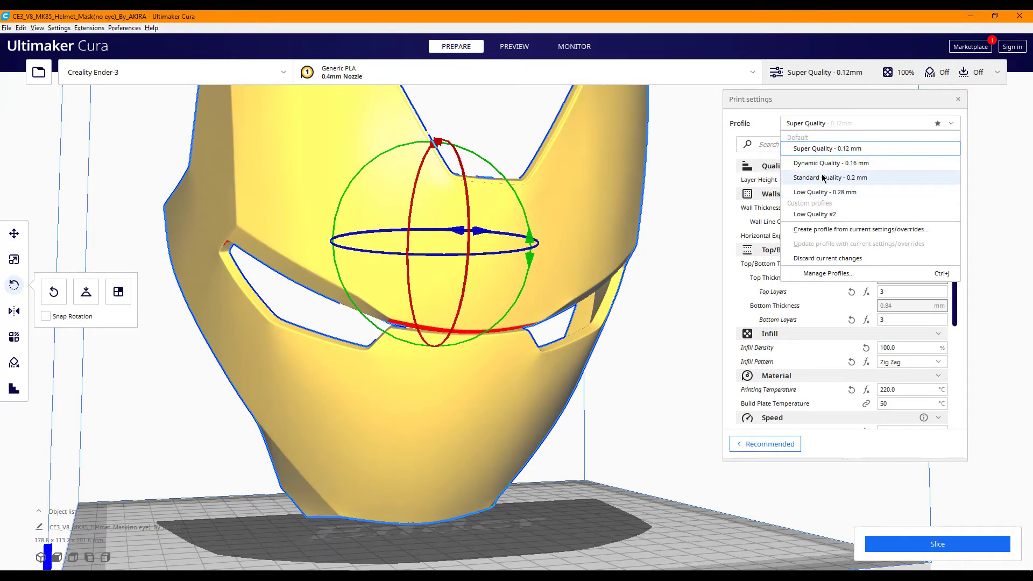
click(810, 194)
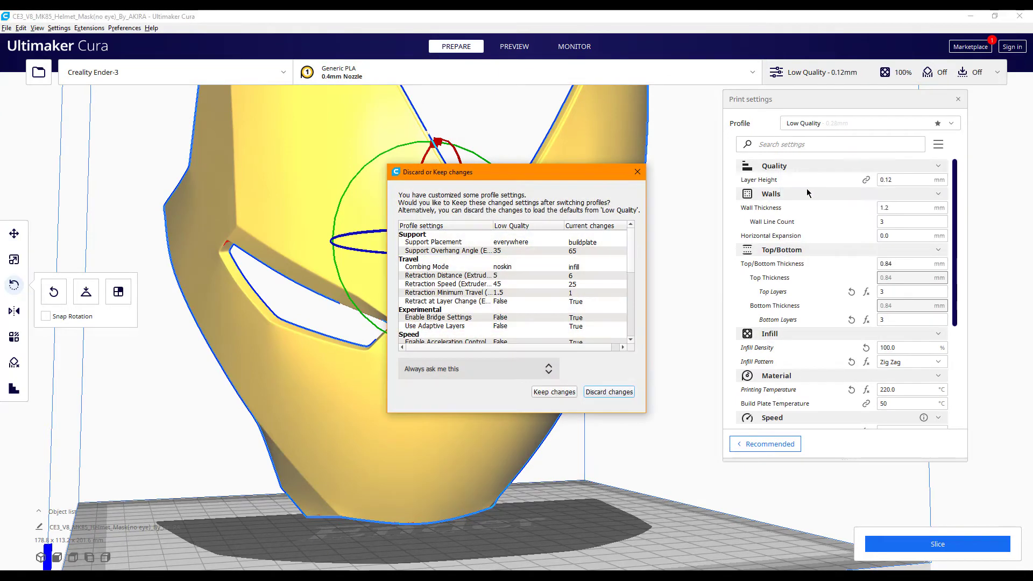
click(593, 392)
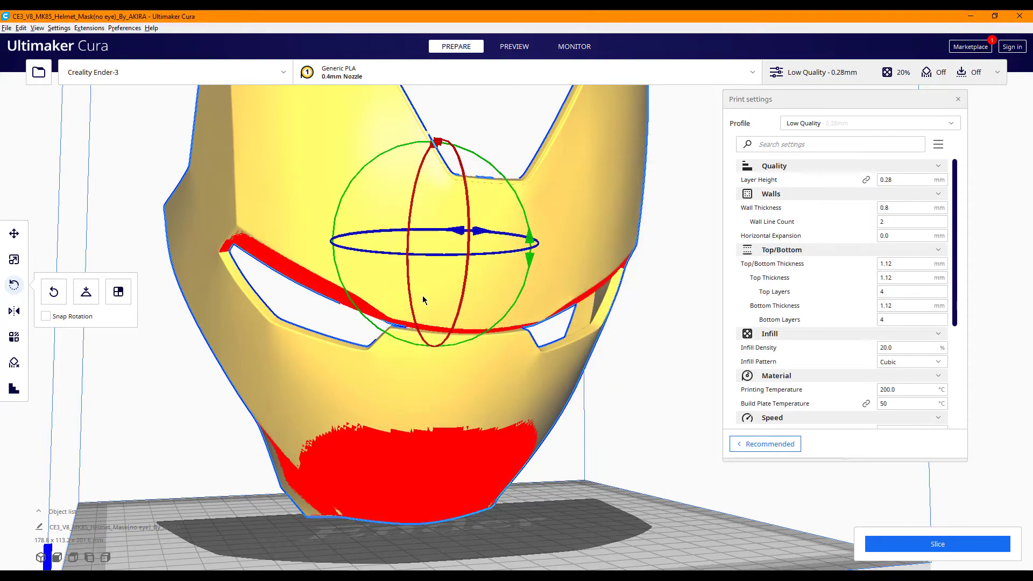
scroll(326, 321, down, 3)
scroll(839, 296, down, 10)
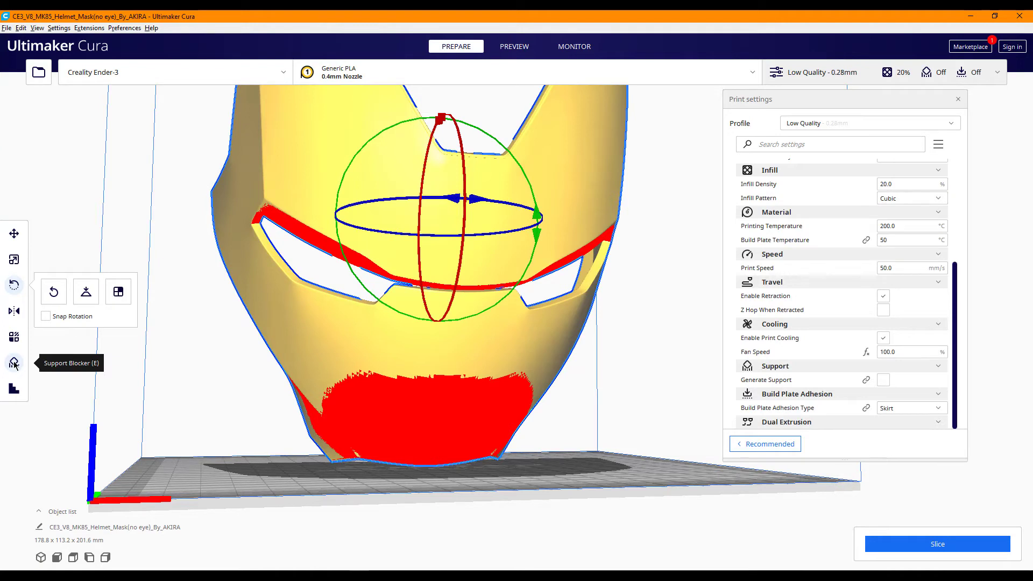
click(14, 389)
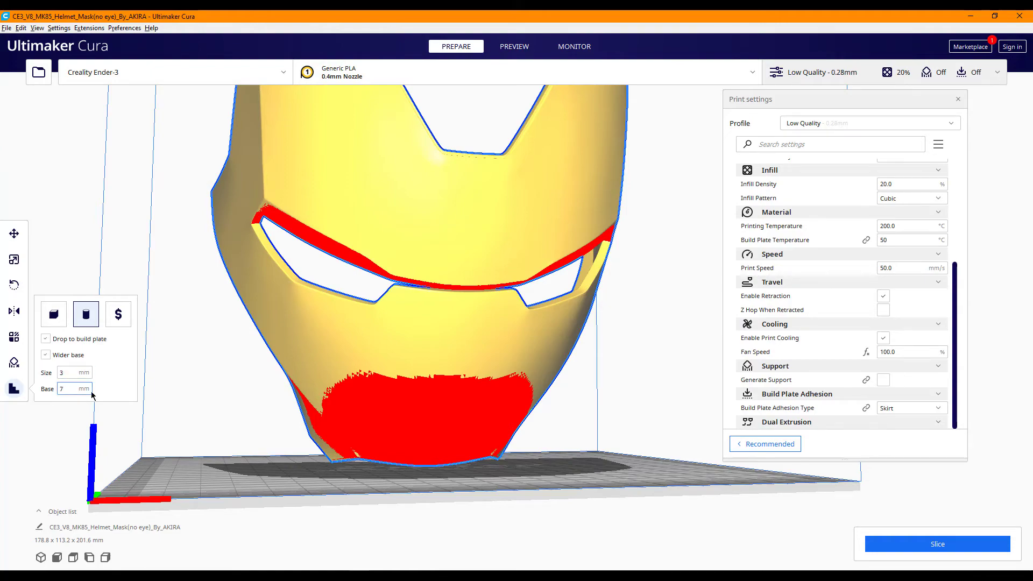
- From below the mask, place cylinder supports climbing up the rim's near side
right_drag(120, 399, 114, 329)
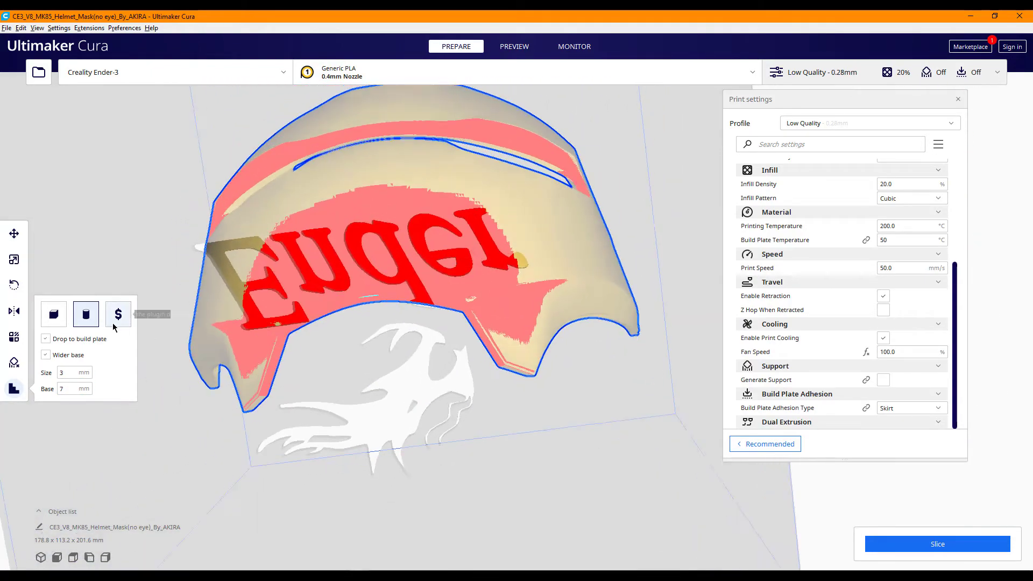
scroll(357, 227, up, 5)
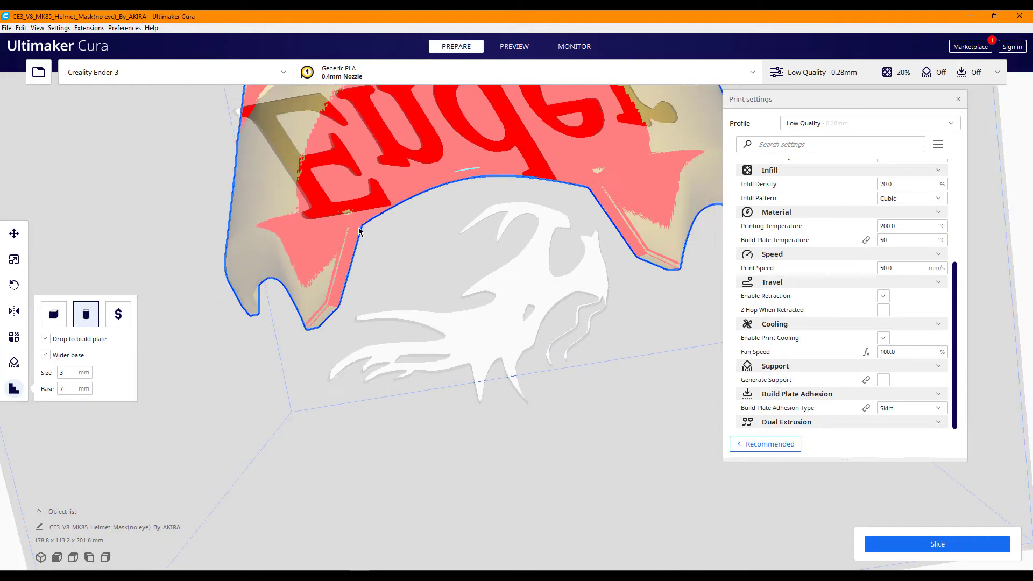
scroll(377, 286, up, 2)
scroll(349, 323, up, 3)
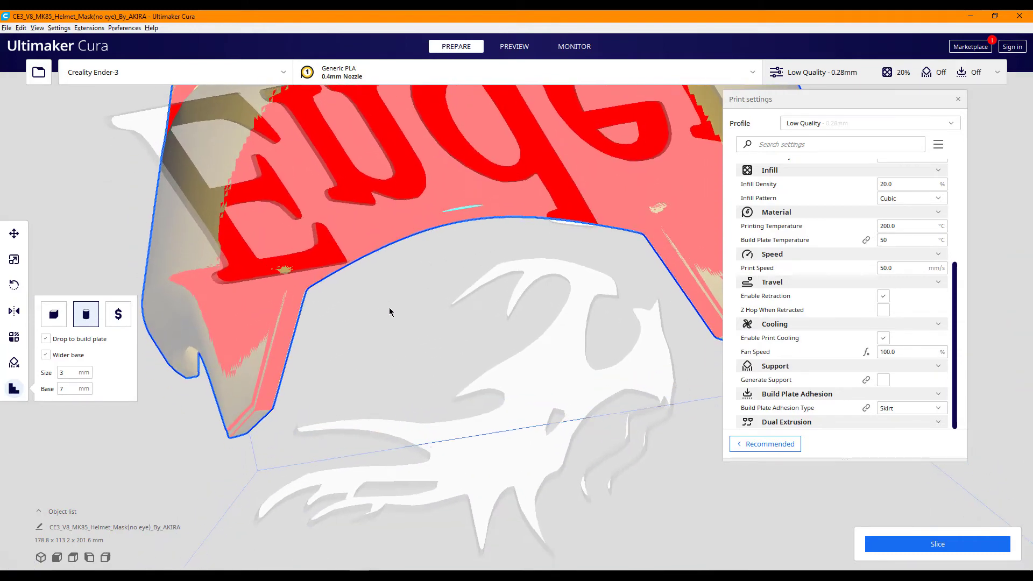
click(267, 391)
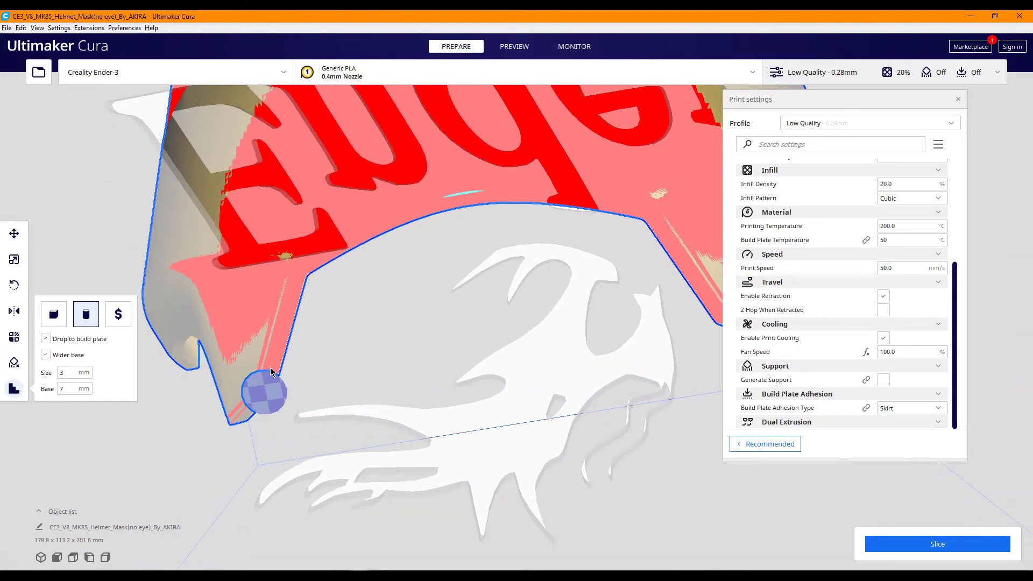
click(268, 370)
click(274, 347)
click(281, 326)
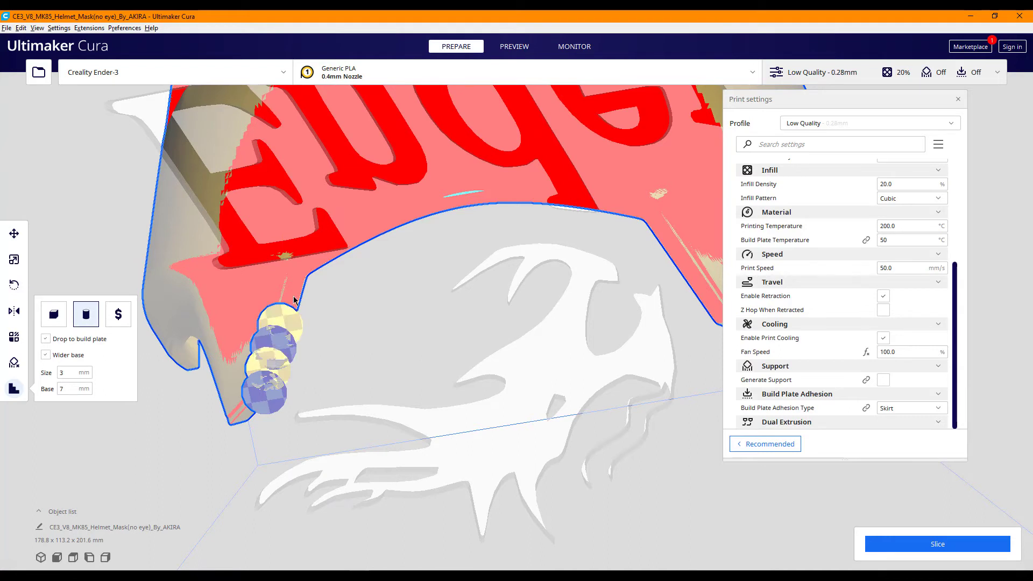
click(289, 300)
click(297, 274)
- Continue the cylinder support chain along the rim to its far end
click(319, 249)
click(353, 230)
click(390, 221)
click(415, 209)
click(442, 199)
click(468, 189)
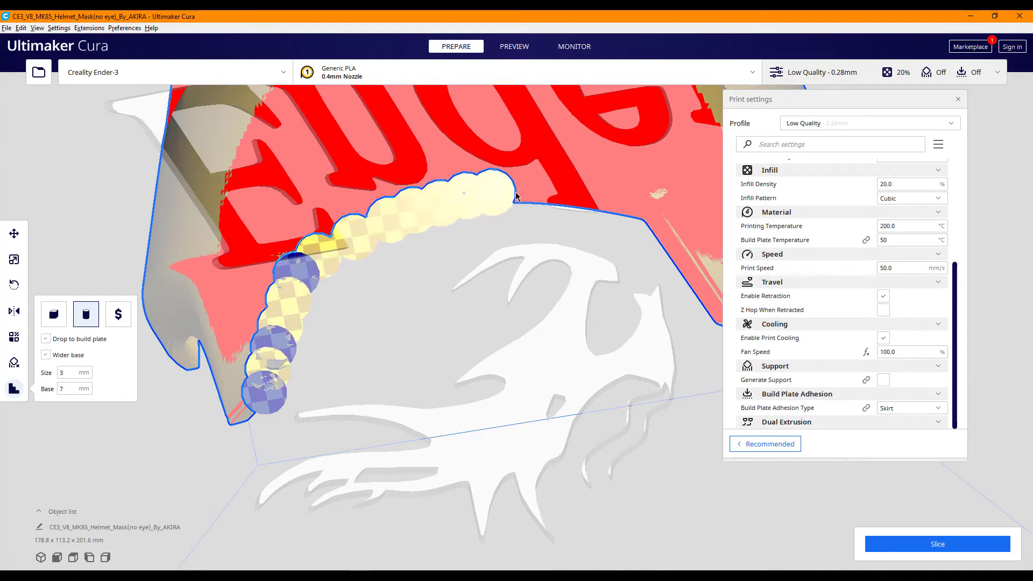
click(517, 196)
click(548, 193)
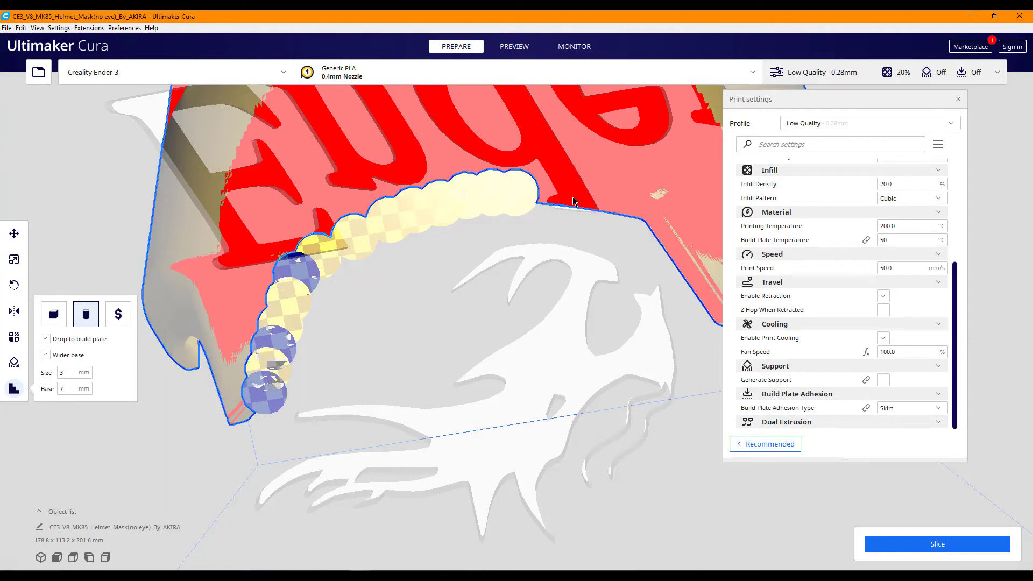
click(573, 198)
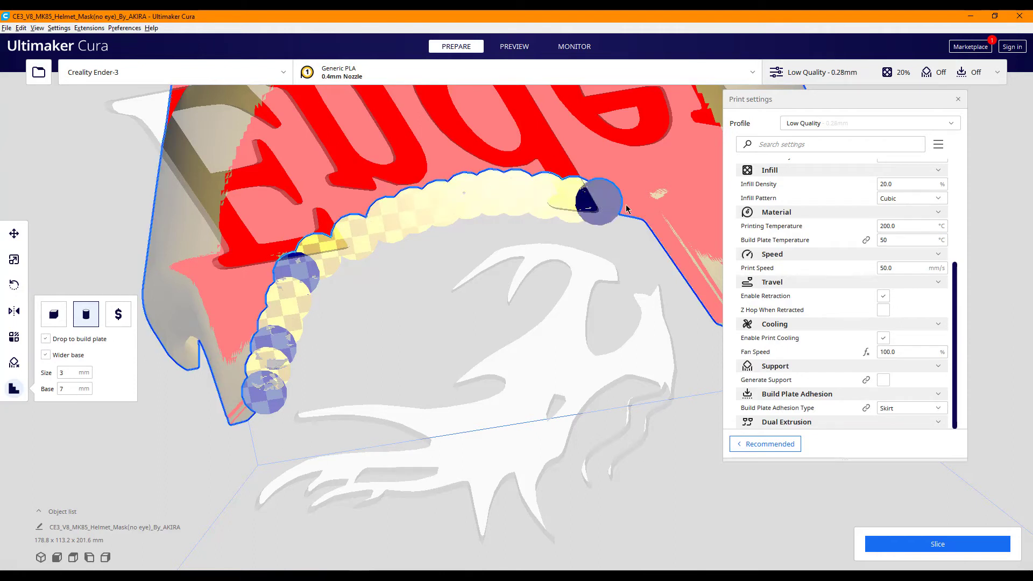
click(677, 241)
- Add cylinder supports along the mask edge and under its overhanging lip, viewed from underneath
scroll(634, 295, down, 3)
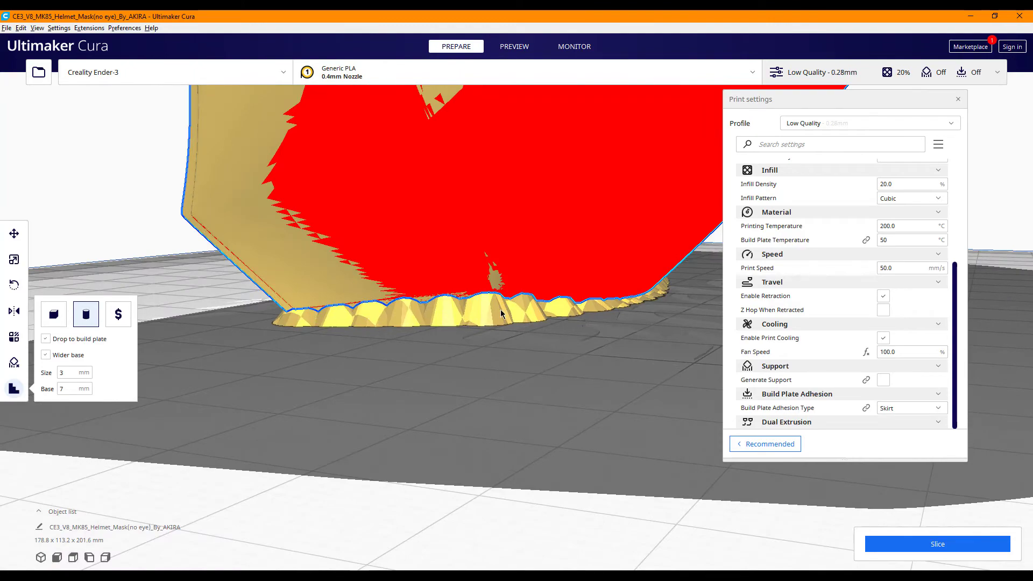
right_drag(603, 321, 327, 233)
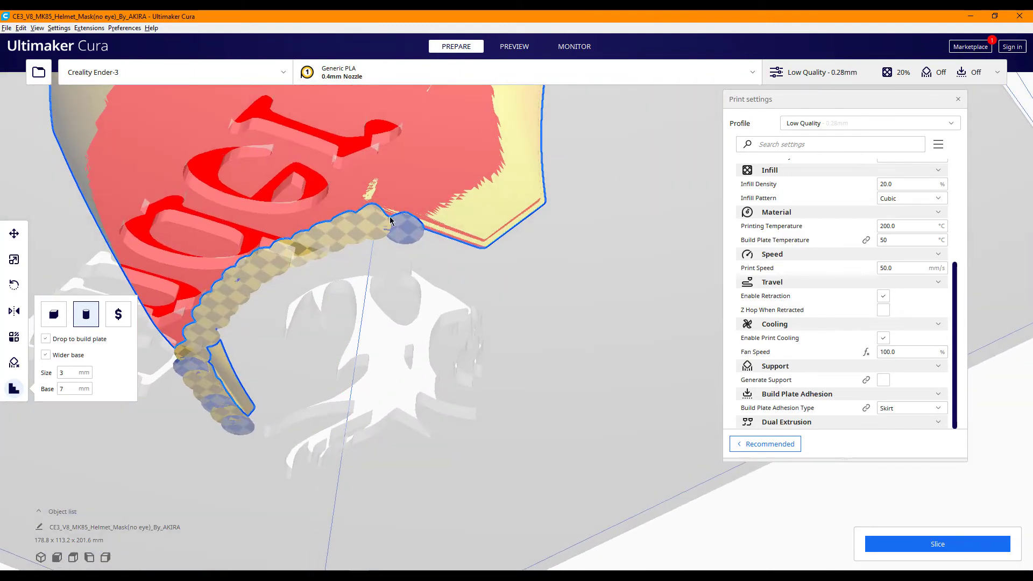
scroll(426, 265, up, 2)
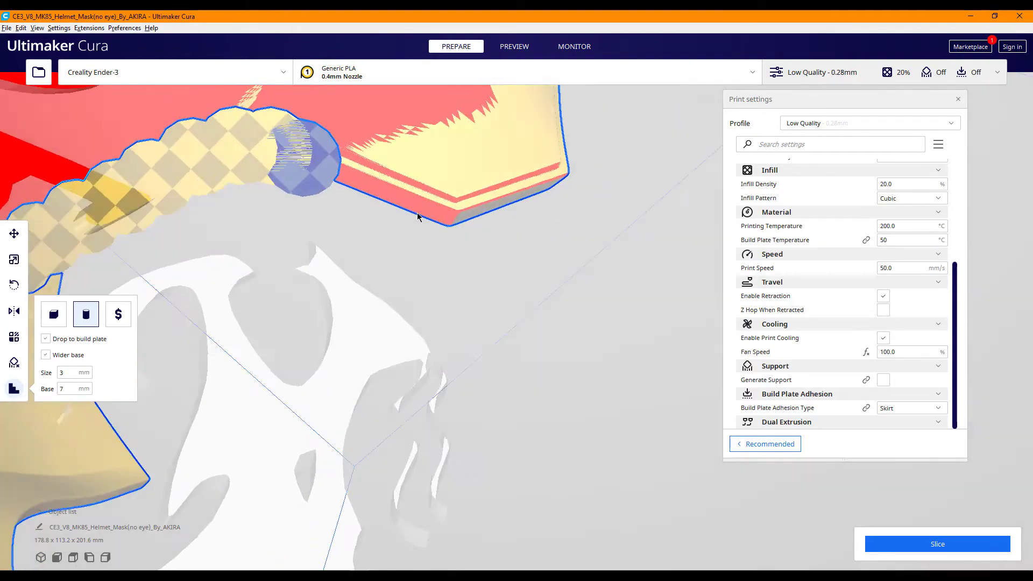
scroll(417, 210, up, 2)
click(350, 199)
click(392, 217)
click(433, 234)
mouse_move(434, 251)
right_down()
mouse_move(478, 304)
mouse_move(336, 267)
mouse_move(489, 306)
mouse_move(624, 320)
mouse_move(635, 331)
mouse_move(520, 263)
right_up()
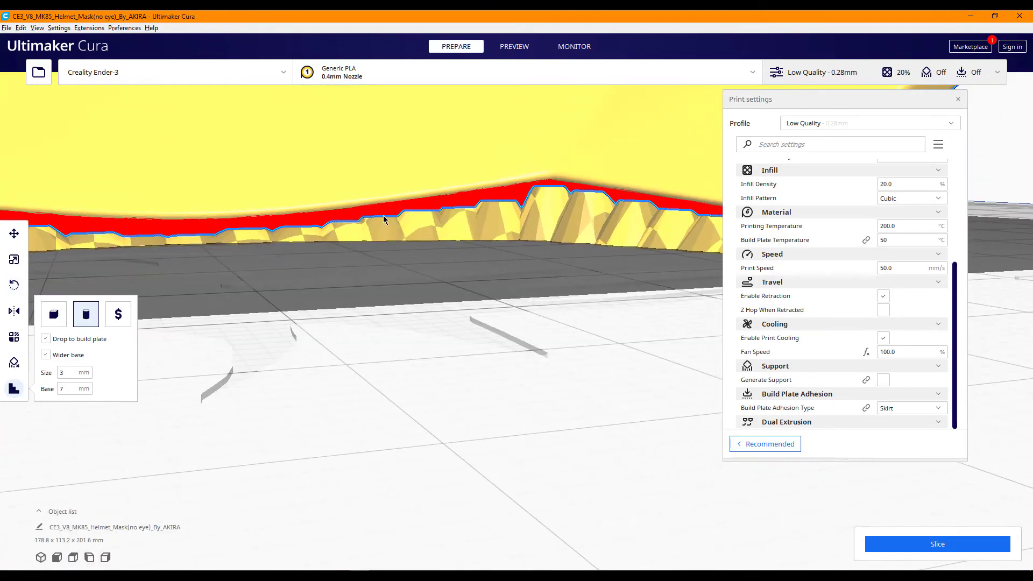
click(407, 211)
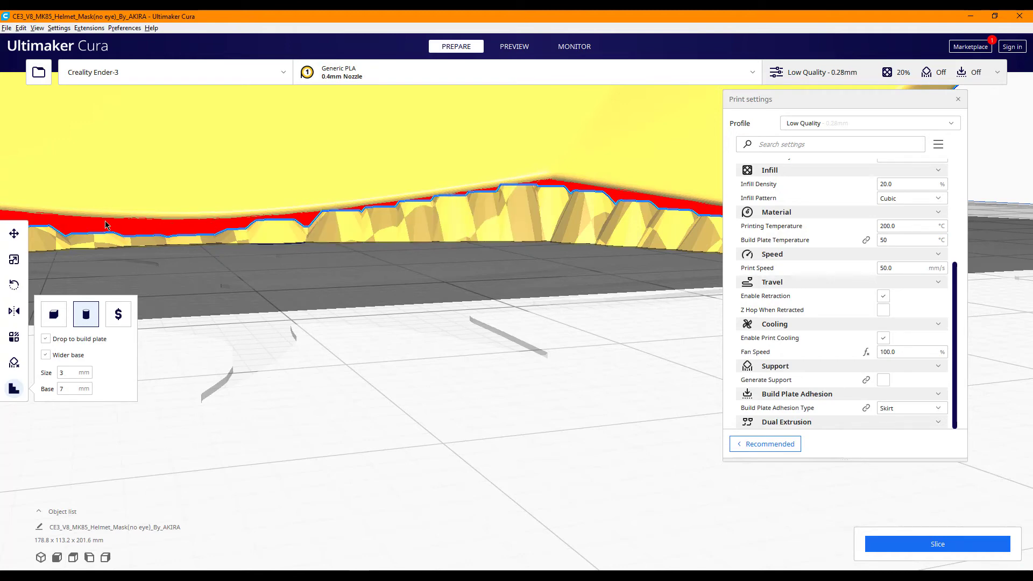
- Cover the red overhang strip along the mask edge with cylinder supports
mouse_move(105, 222)
right_down()
mouse_move(340, 292)
mouse_move(368, 326)
right_up()
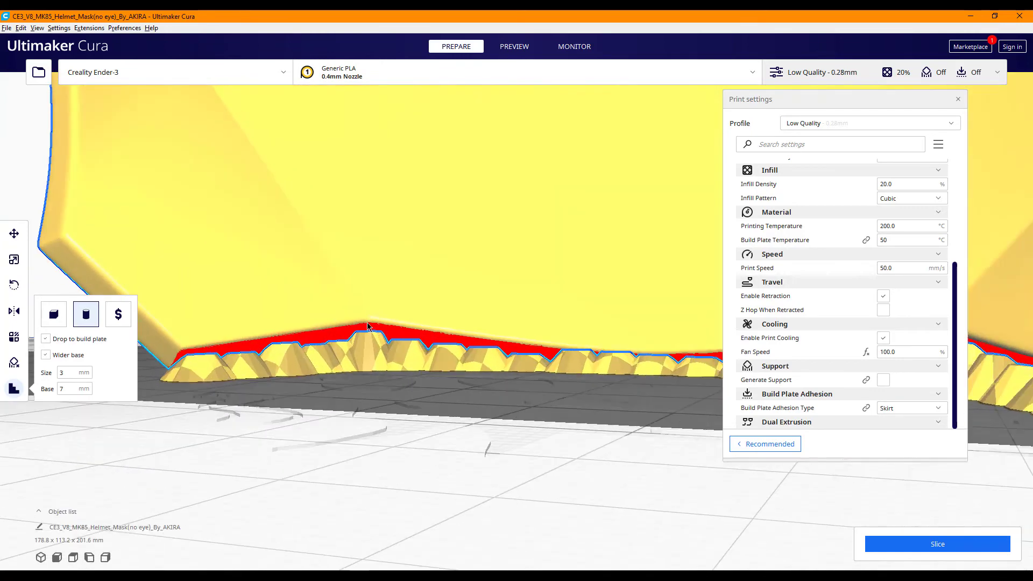
click(367, 326)
click(315, 339)
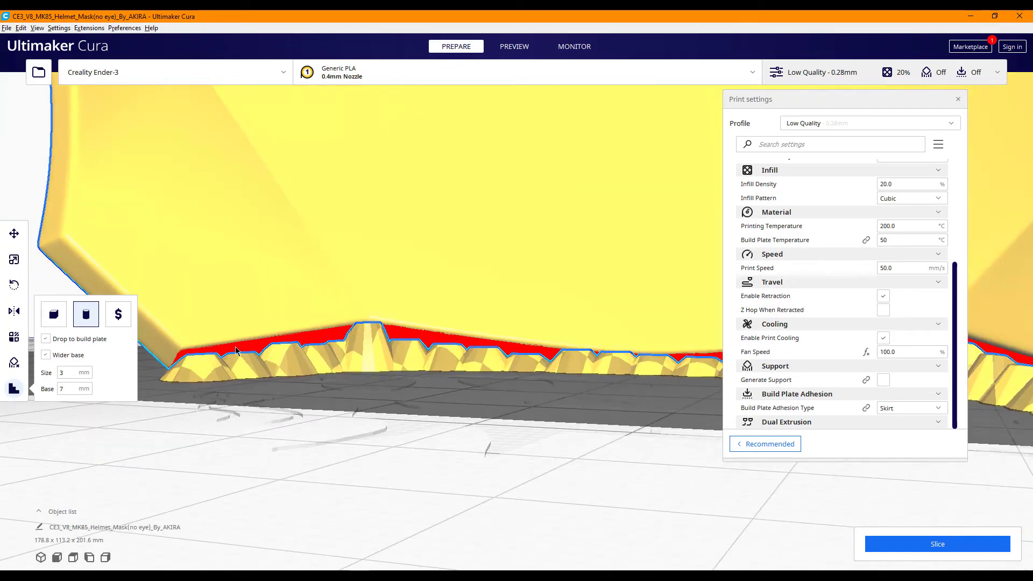
click(233, 346)
click(274, 342)
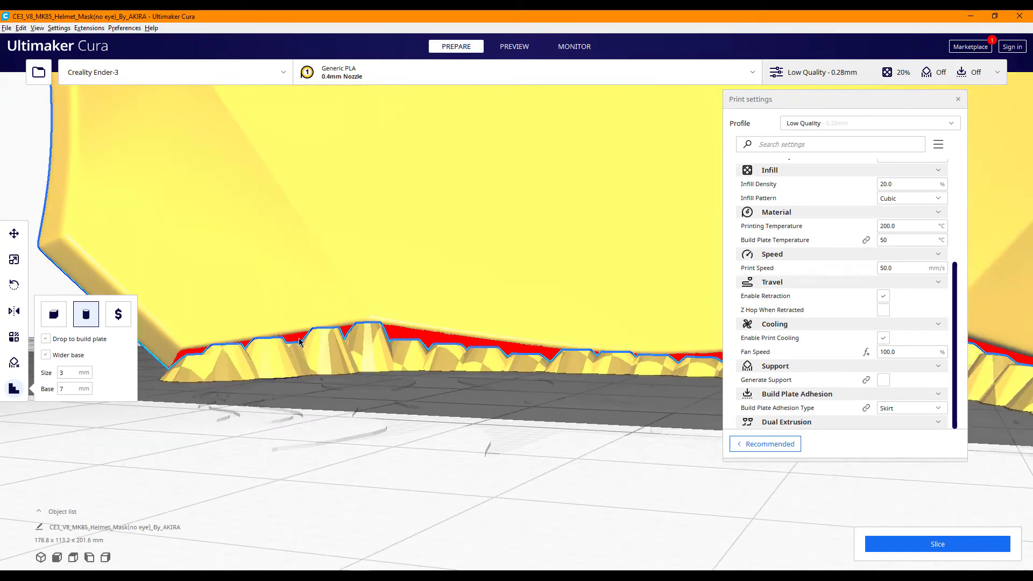
click(403, 331)
click(453, 343)
click(490, 349)
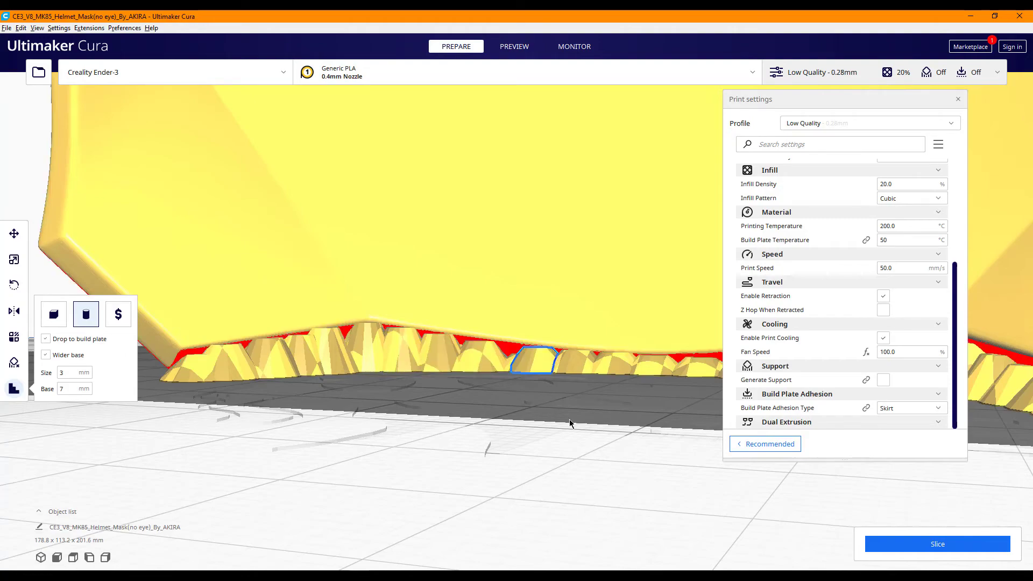
- Zoom out and orbit back to a front view of the mask
scroll(570, 424, down, 3)
scroll(558, 388, down, 3)
scroll(618, 418, down, 2)
scroll(638, 426, down, 1)
right_drag(579, 431, 212, 366)
mouse_move(349, 239)
right_down()
mouse_move(418, 352)
mouse_move(386, 302)
mouse_move(300, 269)
mouse_move(301, 252)
mouse_move(307, 270)
mouse_move(335, 243)
right_up()
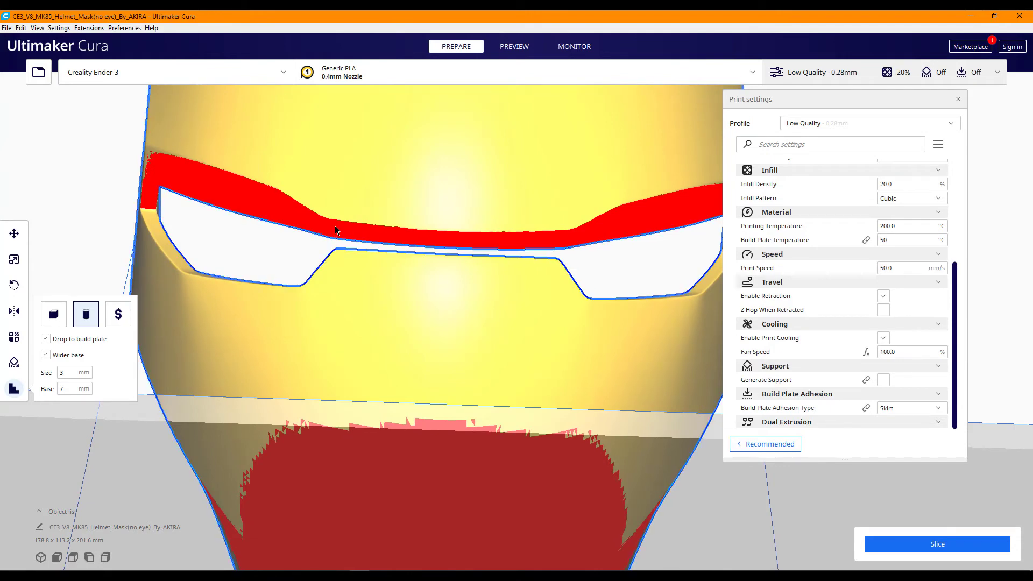
- Drop a brow support, adjust the support size value, and start a cylinder row under the brow
click(442, 248)
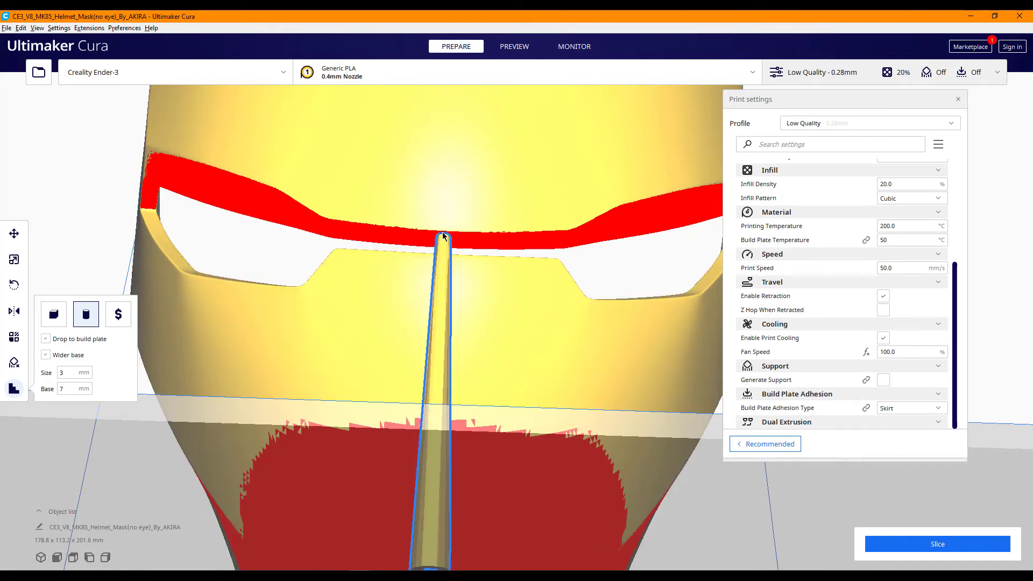
click(65, 373)
drag(66, 374, 53, 375)
text(5)
click(336, 234)
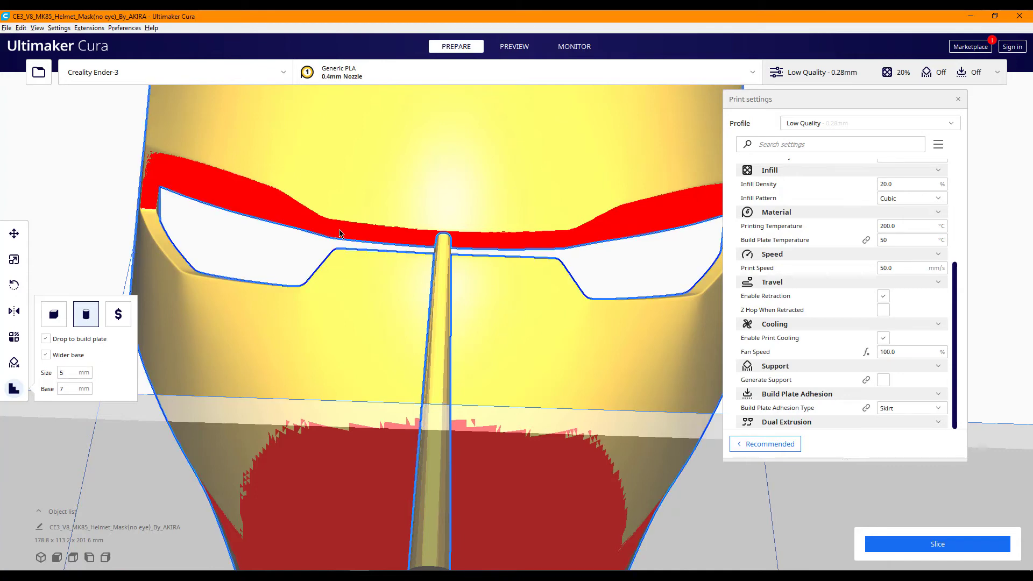
click(340, 232)
click(362, 234)
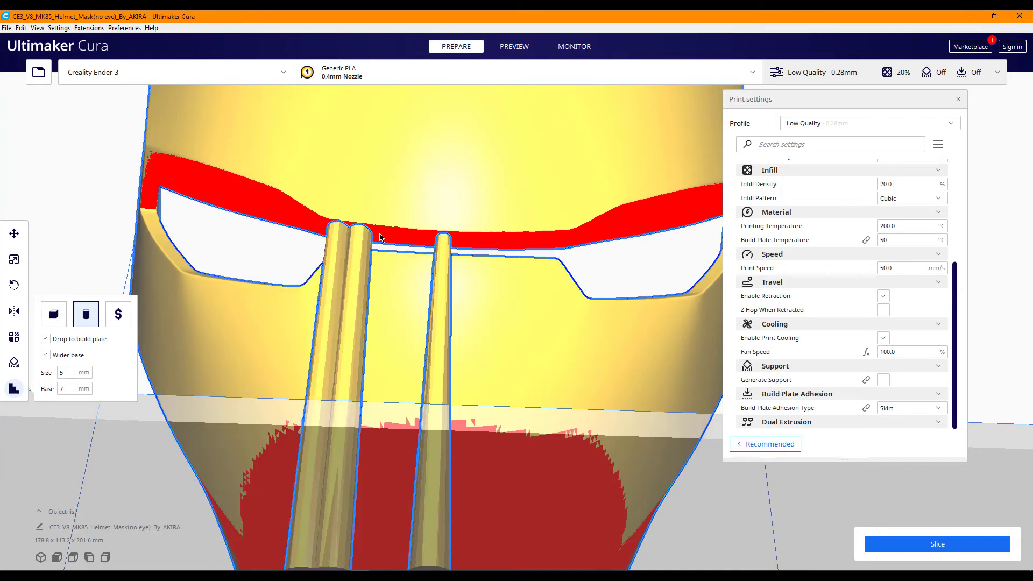
click(380, 237)
- Extend the cylinder support row toward the right eye, fill its gaps, and inspect it
click(421, 243)
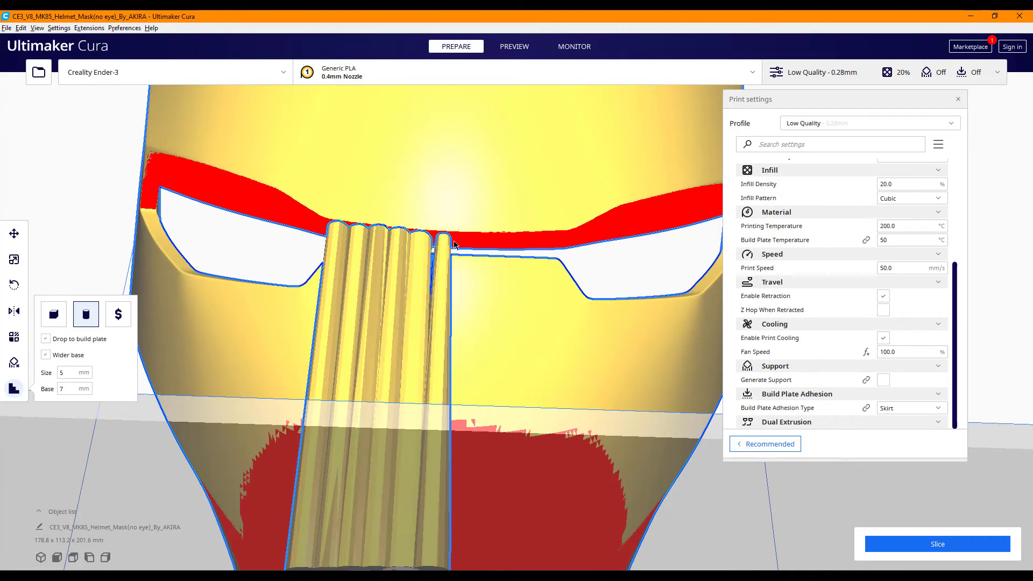
click(461, 245)
click(499, 244)
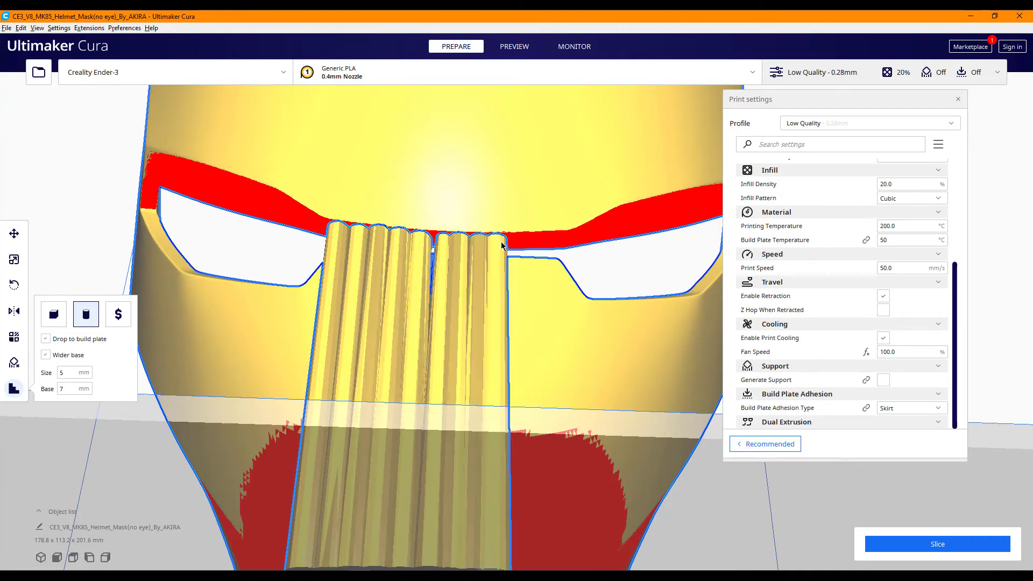
click(532, 247)
click(562, 242)
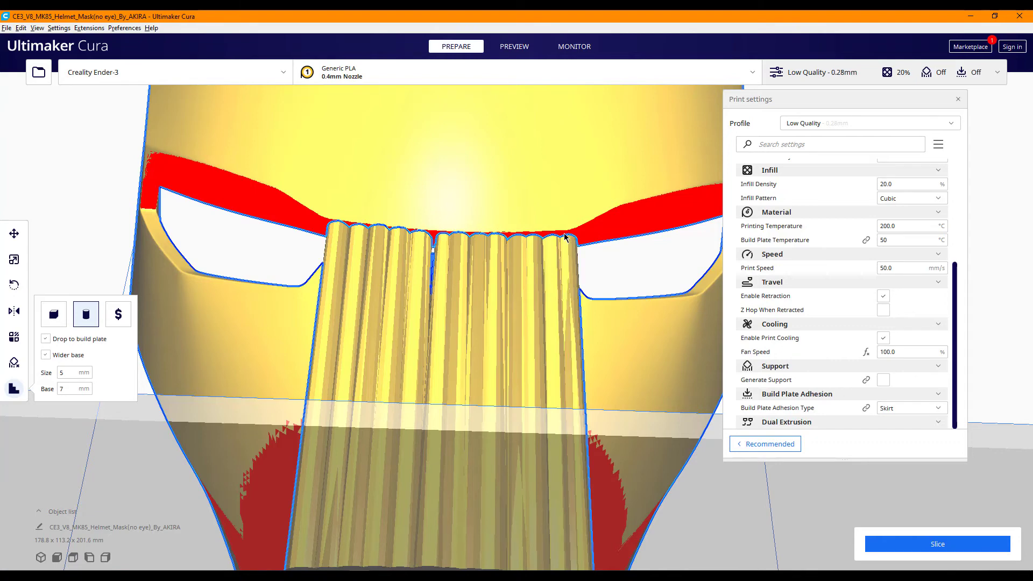
click(557, 236)
click(545, 237)
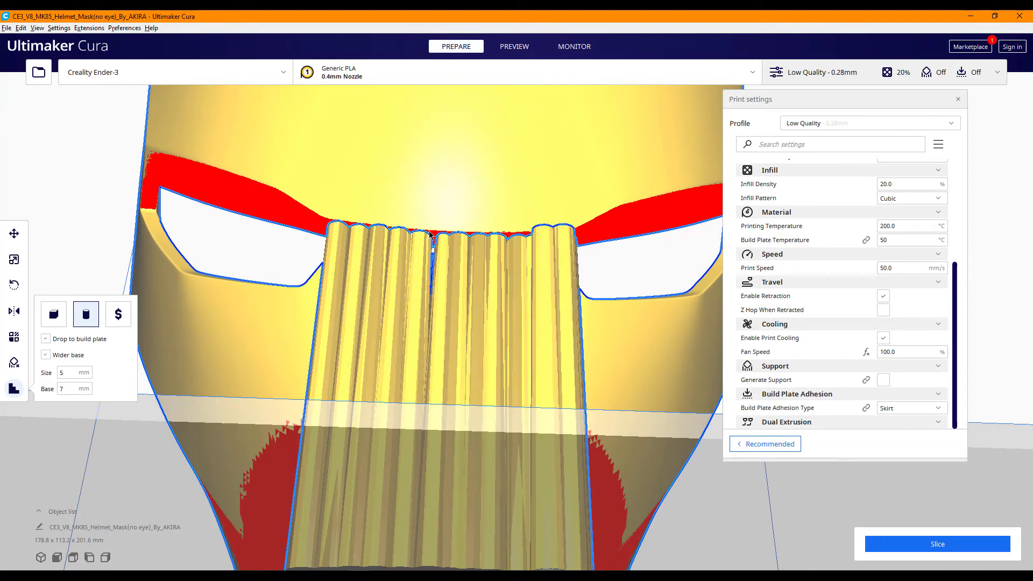
click(435, 237)
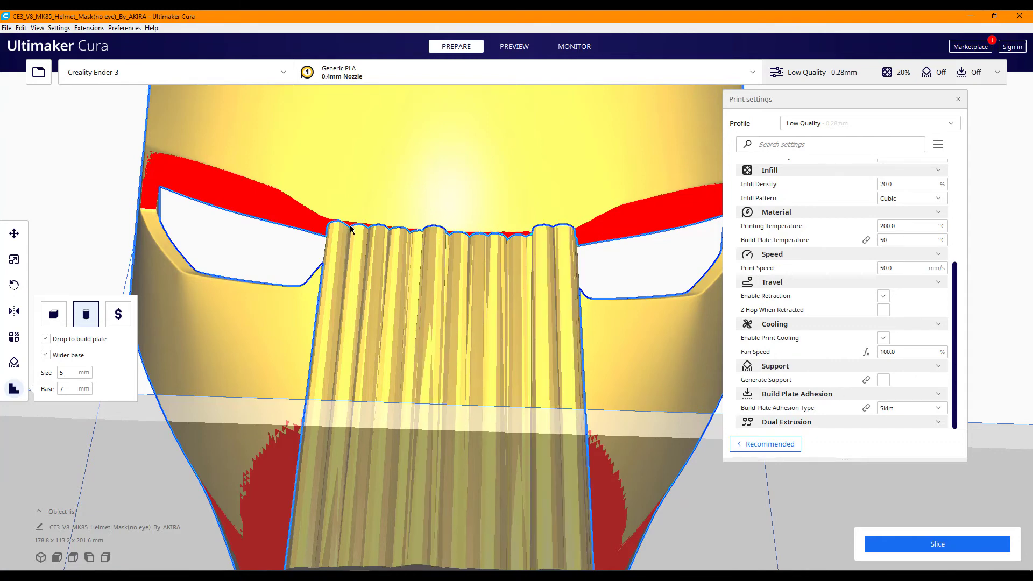
click(326, 232)
mouse_move(299, 246)
right_down()
mouse_move(563, 287)
mouse_move(535, 250)
mouse_move(535, 229)
mouse_move(531, 243)
mouse_move(545, 238)
mouse_move(67, 278)
mouse_move(599, 385)
right_up()
- Slice the supported mask with Ctrl+P, yielding 13 h 4 min and 114 g
scroll(67, 279, down, 5)
scroll(67, 278, down, 3)
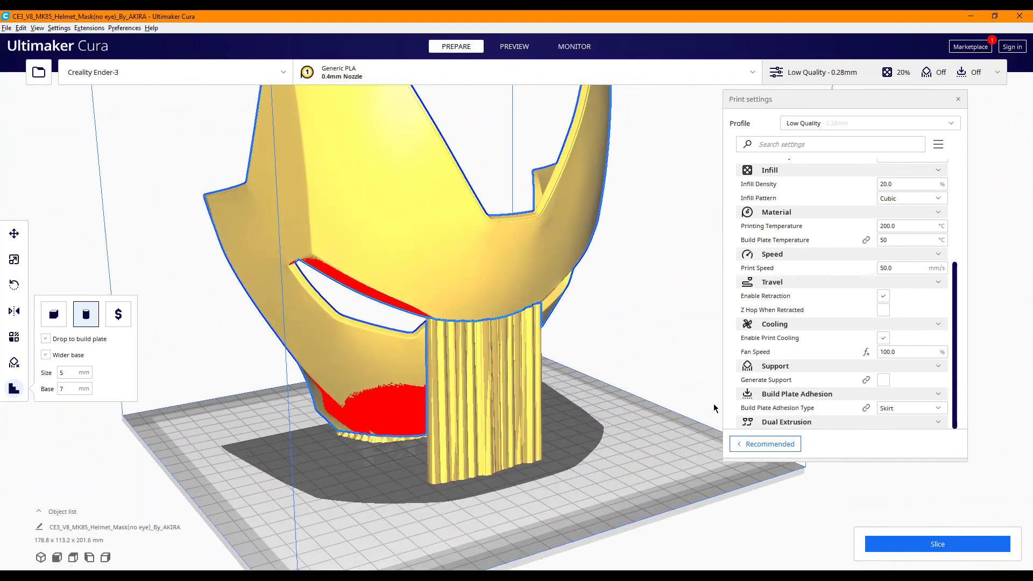
key(ctrl+p)
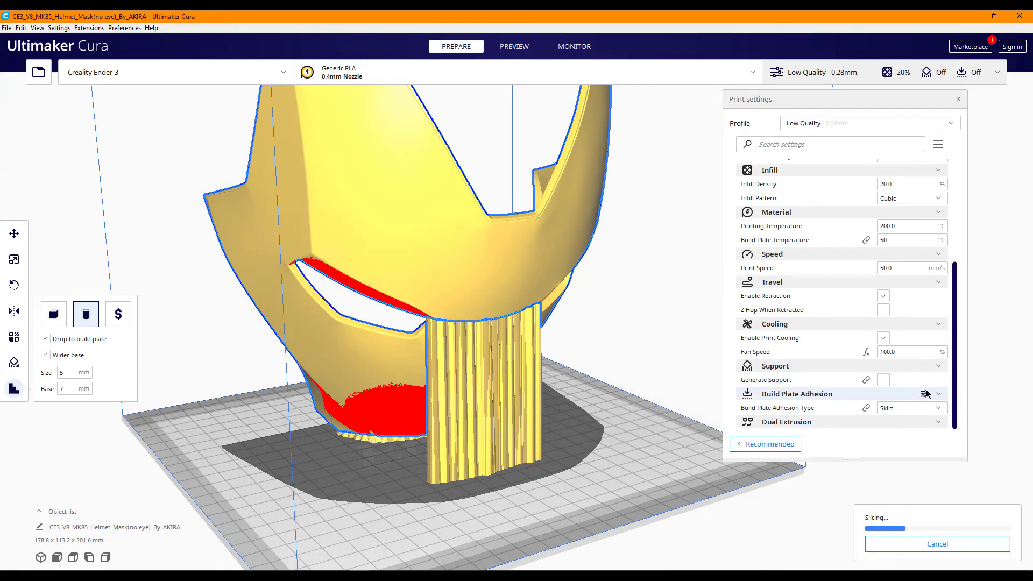
scroll(505, 102, up, 1)
scroll(504, 103, up, 1)
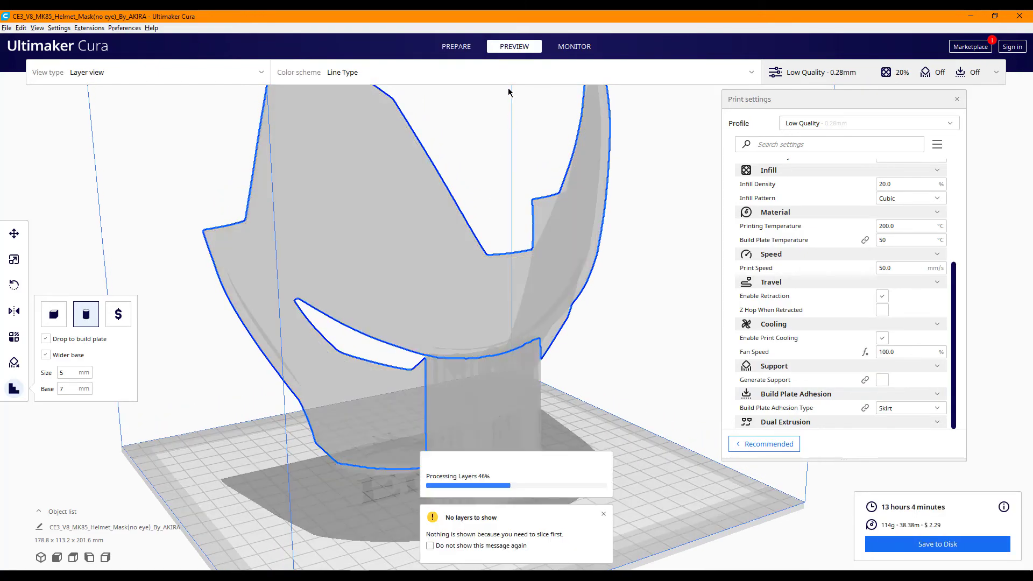
- Set Cura's settings visibility to Expert to show every print setting
mouse_move(540, 214)
right_down()
mouse_move(795, 296)
mouse_move(378, 384)
mouse_move(242, 346)
right_up()
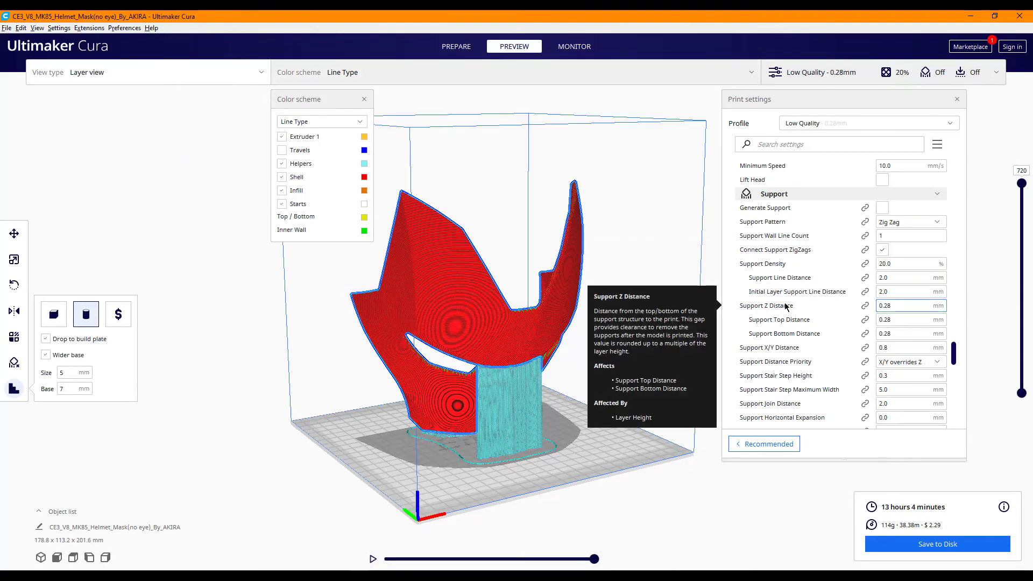
click(937, 144)
click(872, 209)
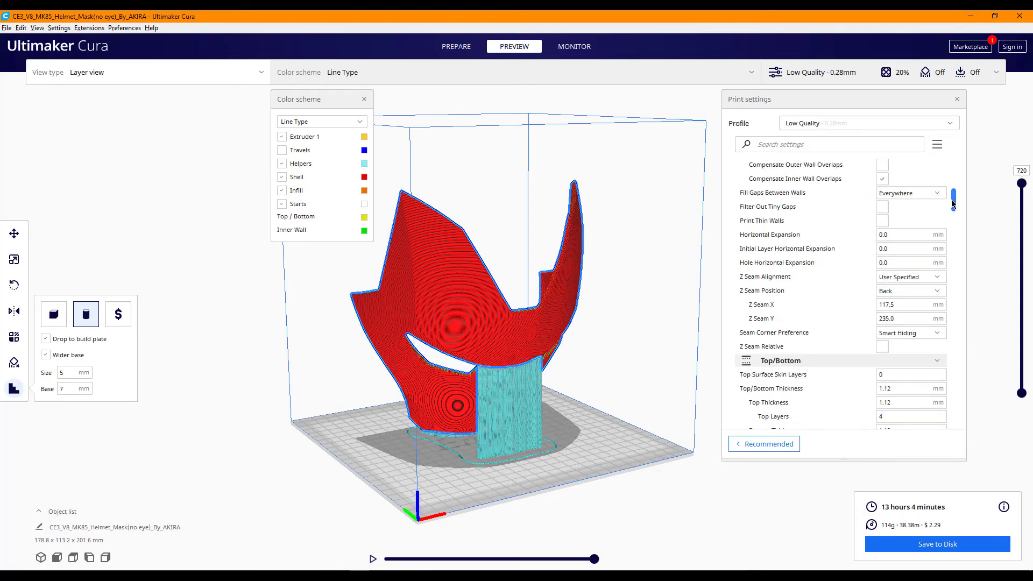
click(938, 145)
click(876, 193)
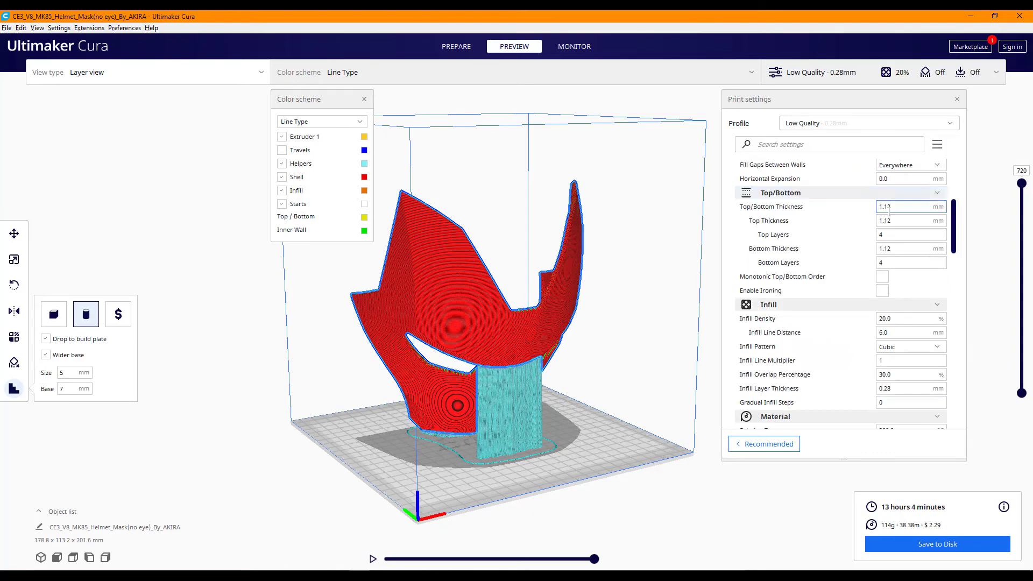
click(938, 145)
click(822, 298)
- Scroll through the Support section's distance and interface settings
scroll(822, 302, down, 3)
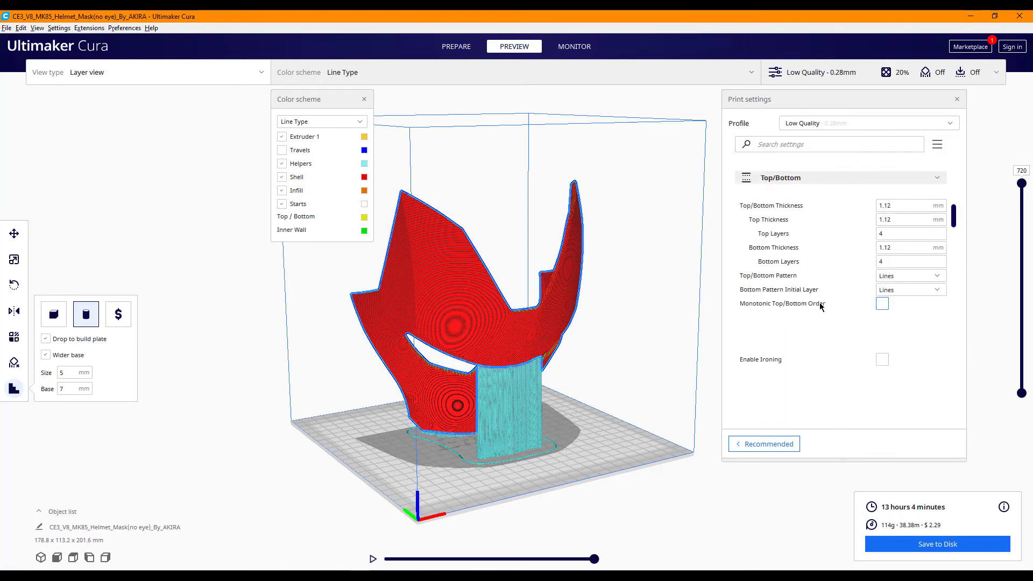
scroll(822, 304, down, 5)
scroll(822, 309, down, 5)
scroll(821, 311, down, 5)
scroll(821, 311, down, 5)
scroll(820, 311, down, 5)
scroll(821, 311, down, 2)
scroll(822, 311, up, 1)
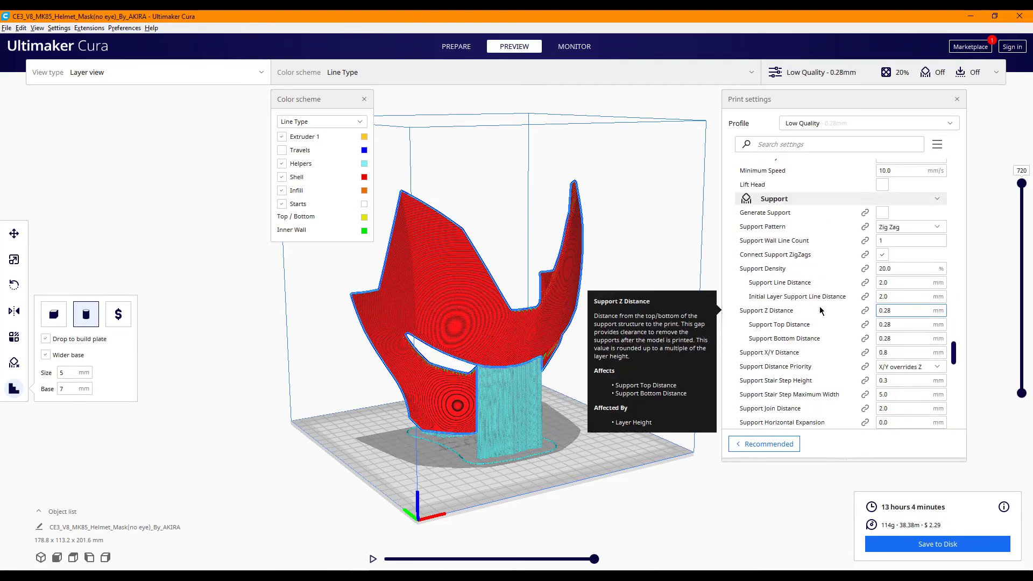
scroll(779, 262, down, 1)
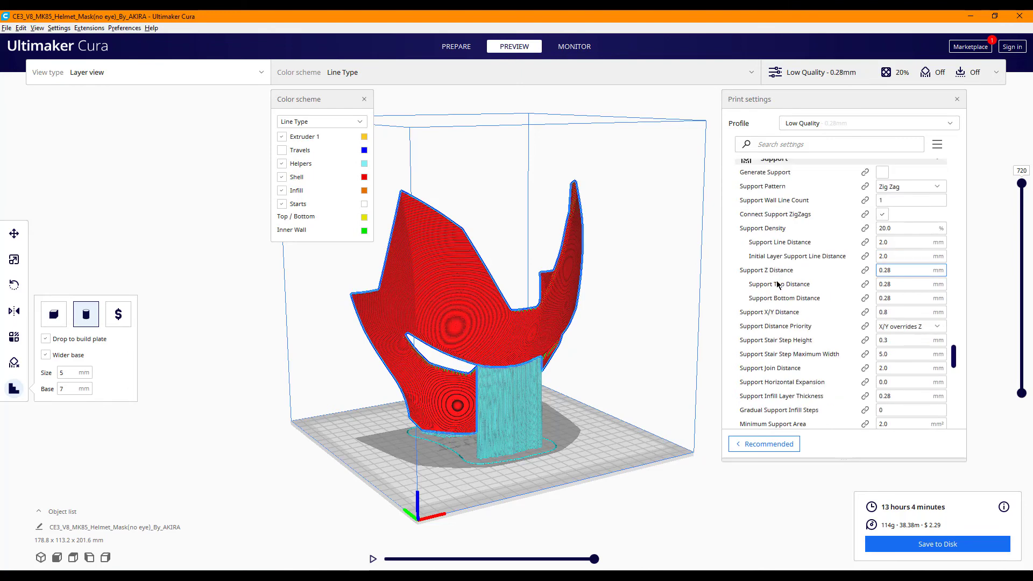
scroll(777, 367, down, 1)
scroll(777, 367, down, 2)
scroll(777, 366, up, 2)
scroll(781, 251, up, 1)
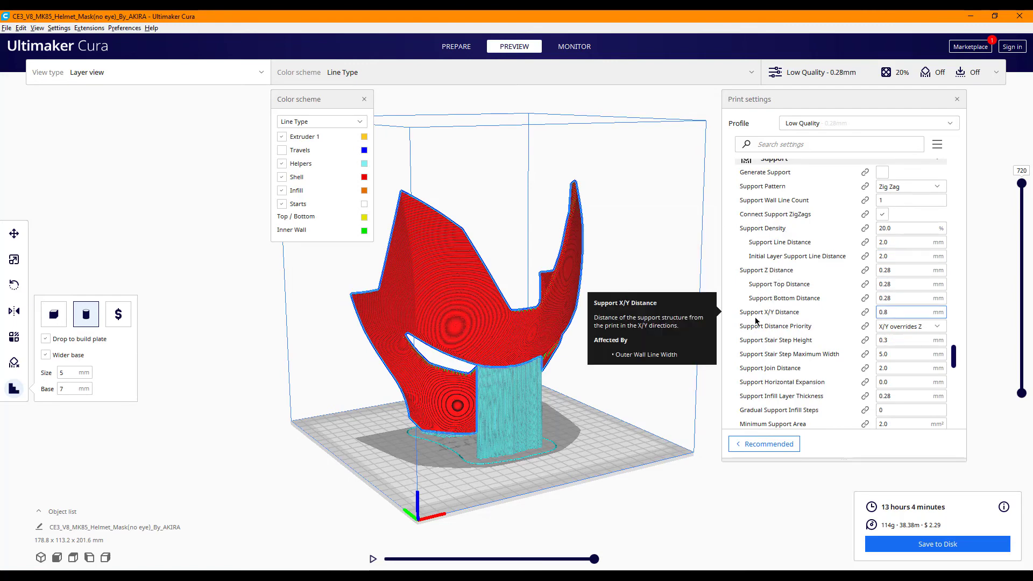
scroll(794, 322, down, 2)
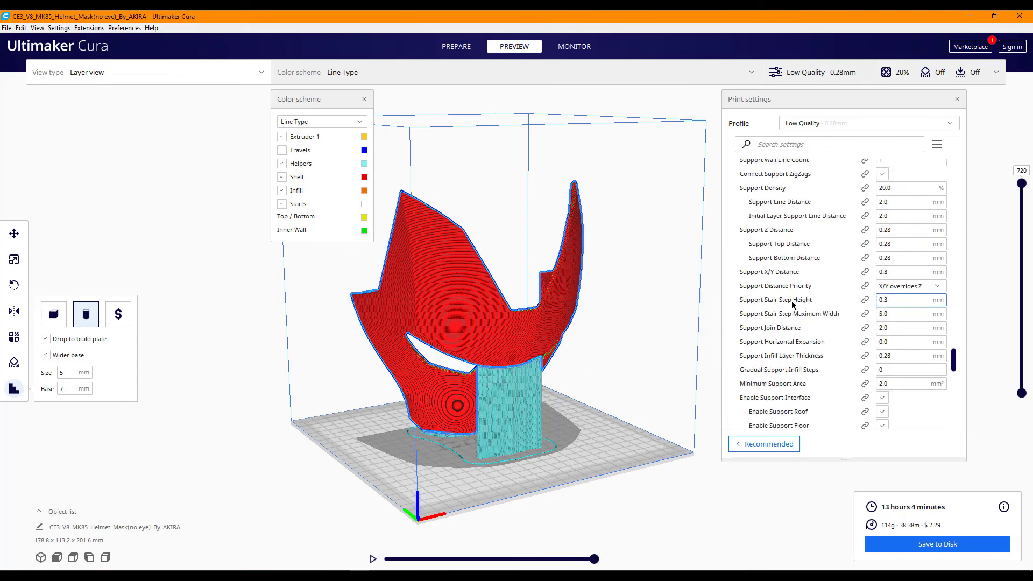
scroll(792, 320, down, 3)
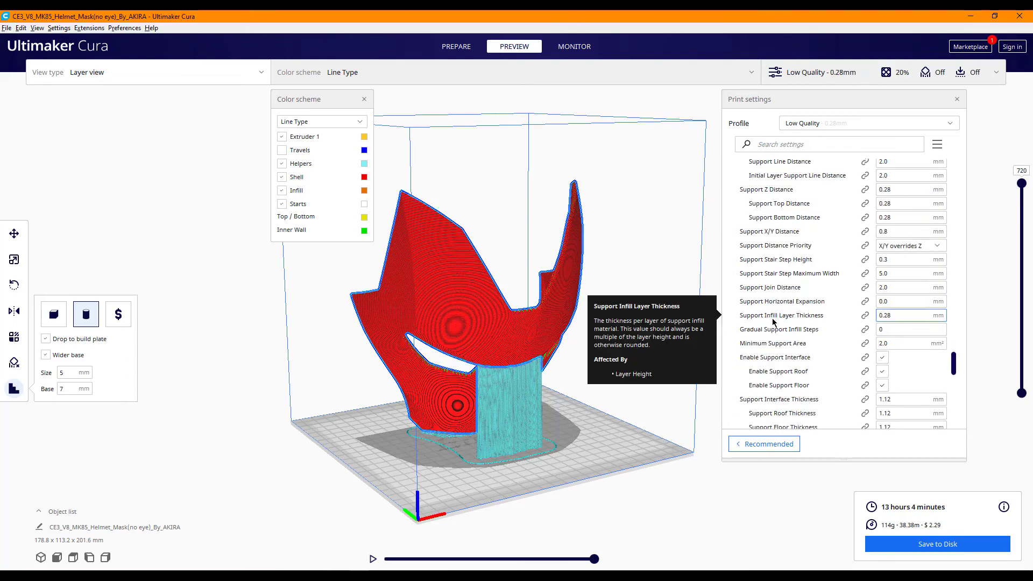
scroll(776, 322, down, 3)
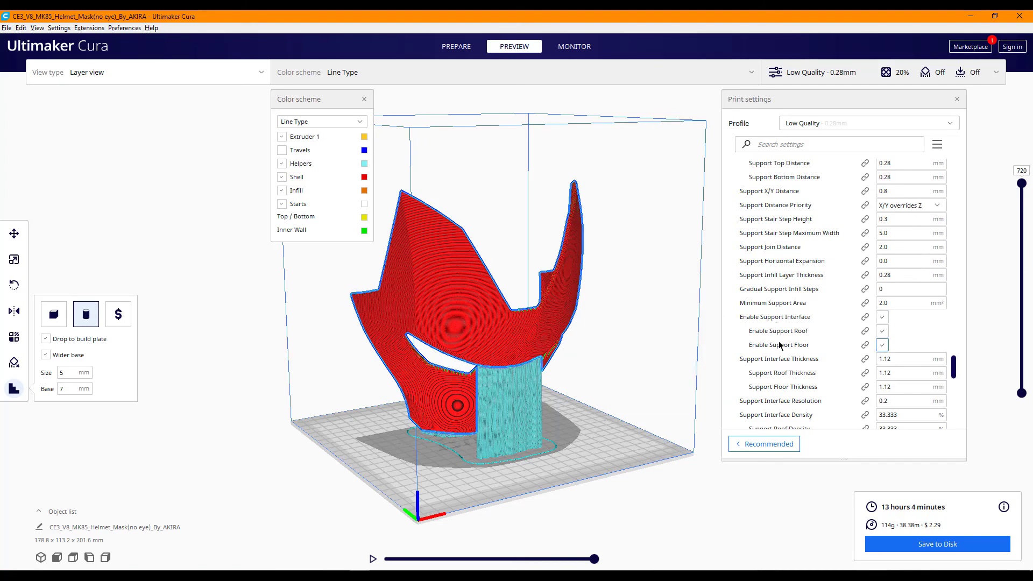
scroll(778, 328, down, 3)
scroll(794, 331, down, 3)
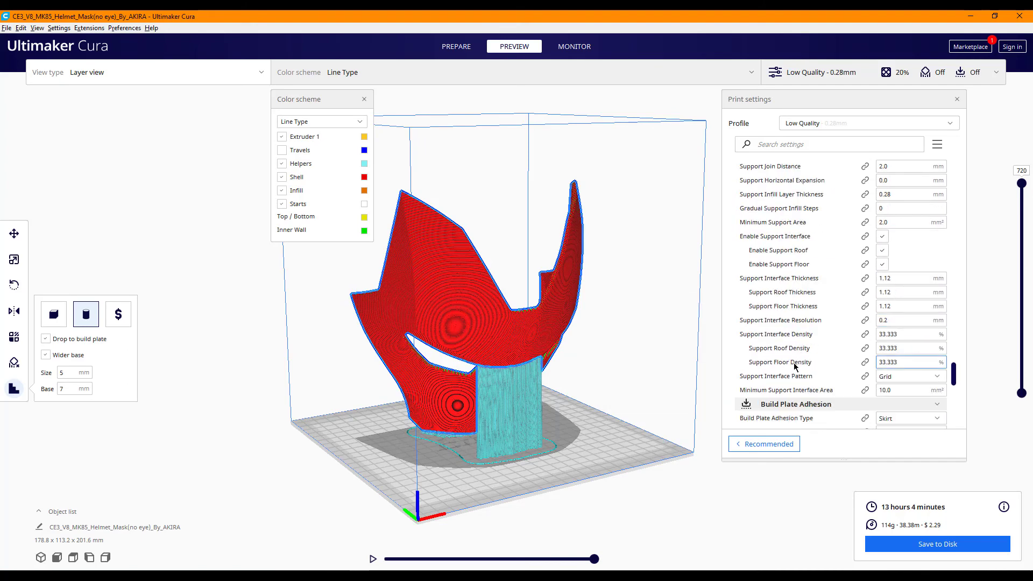
scroll(797, 364, up, 10)
scroll(805, 289, up, 3)
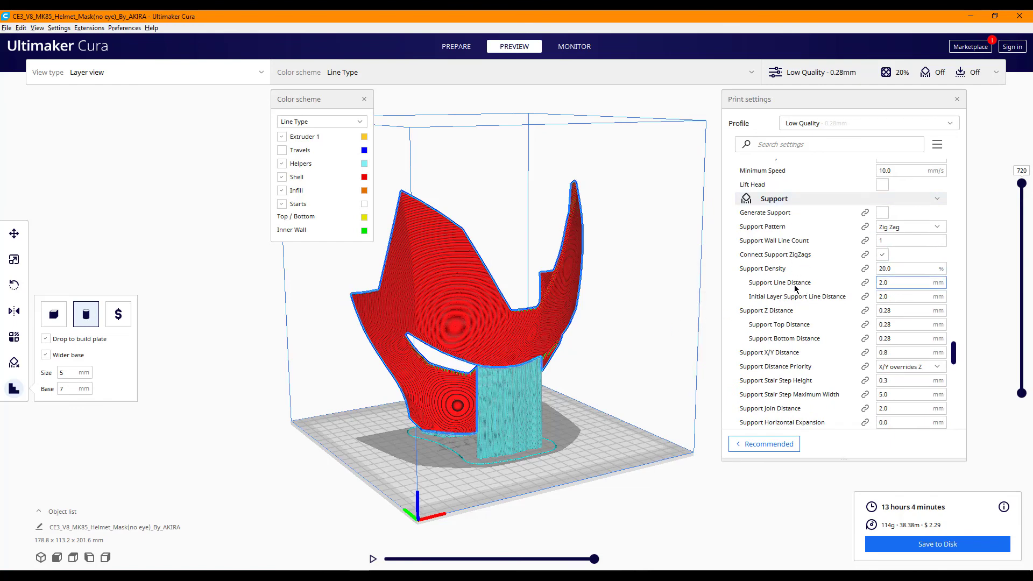
scroll(794, 286, down, 3)
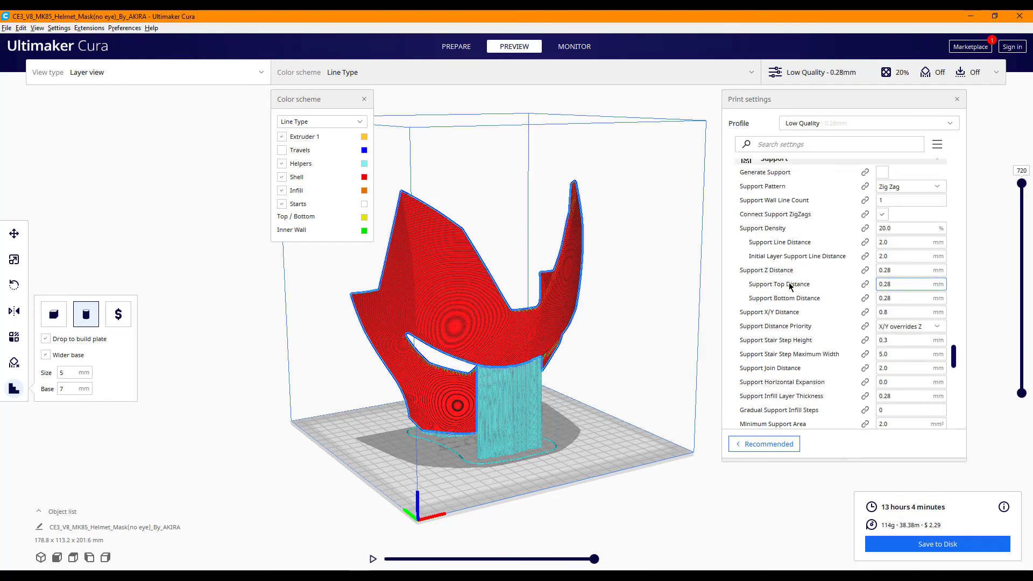
scroll(792, 286, up, 3)
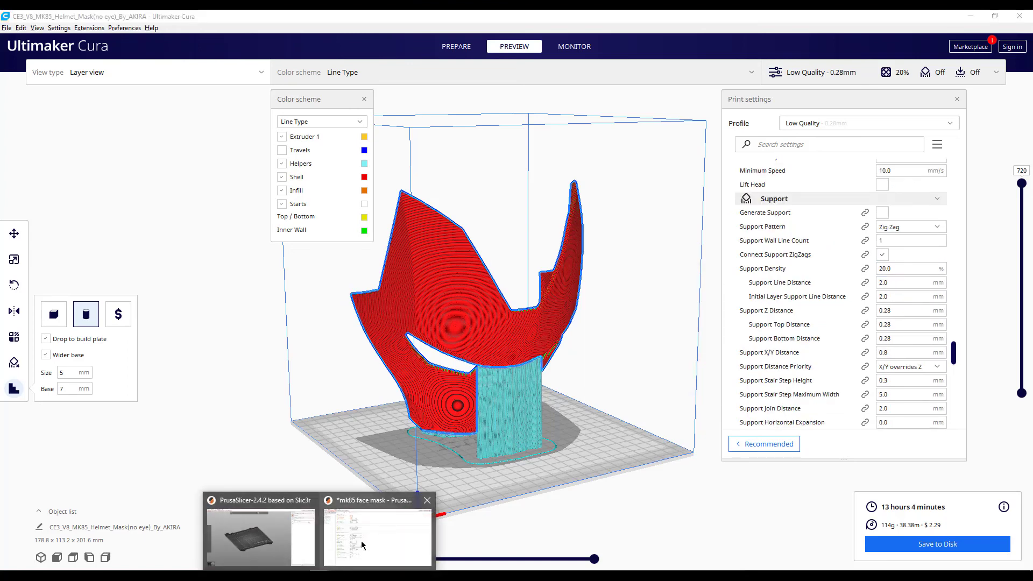
- Switch to PrusaSlicer's sliced preview and orbit the mask with its green support block
click(390, 541)
click(22, 40)
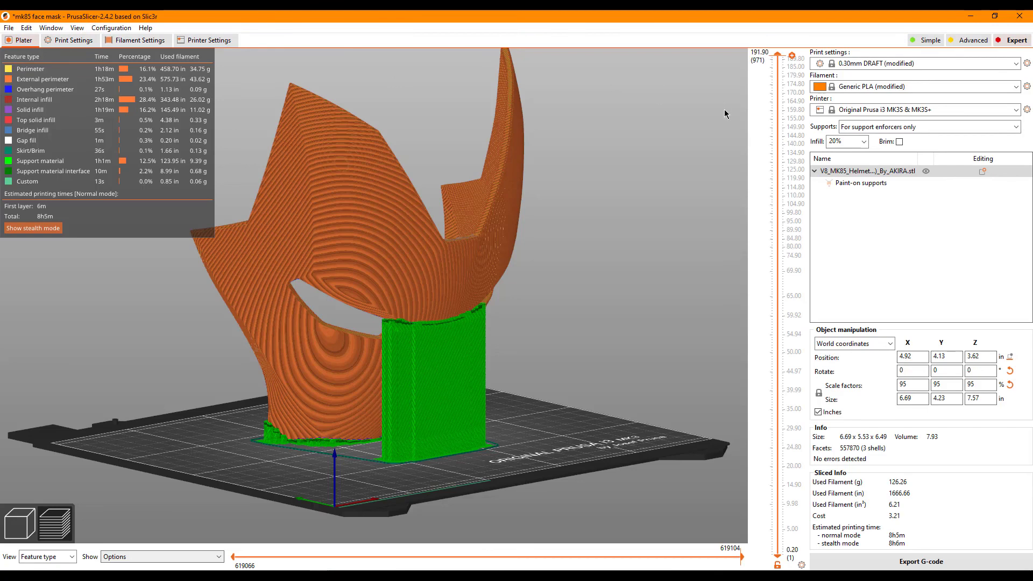
mouse_move(718, 114)
mouse_down()
mouse_move(593, 237)
mouse_move(635, 228)
mouse_move(641, 242)
mouse_up()
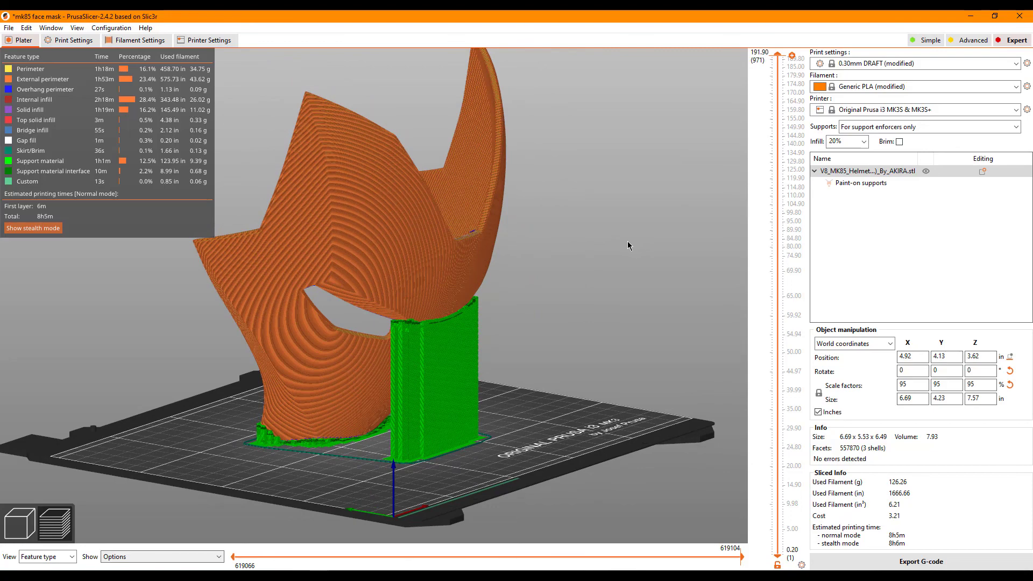
mouse_move(628, 241)
mouse_down()
mouse_move(561, 244)
mouse_move(680, 248)
mouse_move(644, 253)
mouse_move(628, 243)
mouse_move(654, 254)
mouse_move(616, 234)
mouse_move(644, 261)
mouse_up()
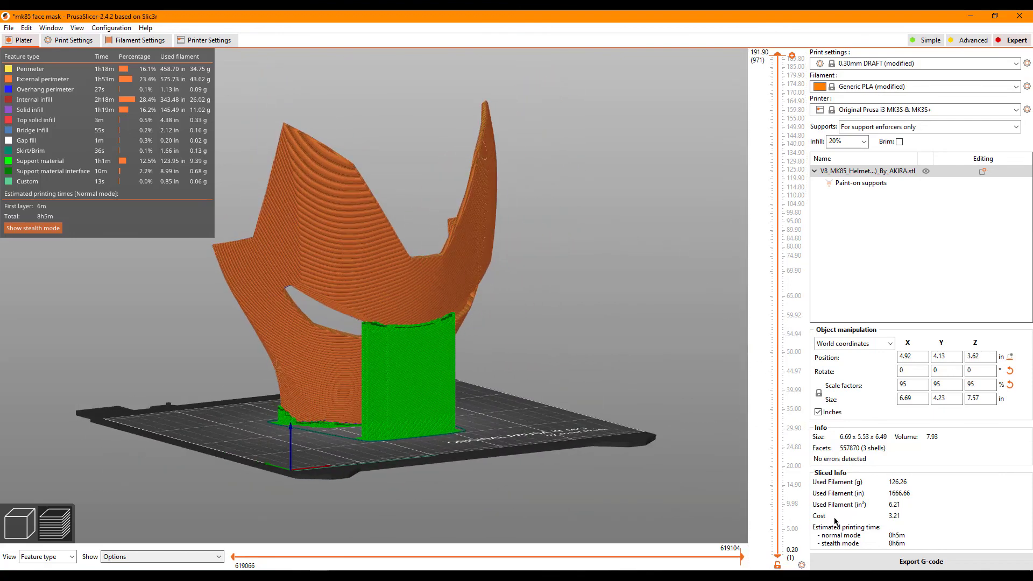